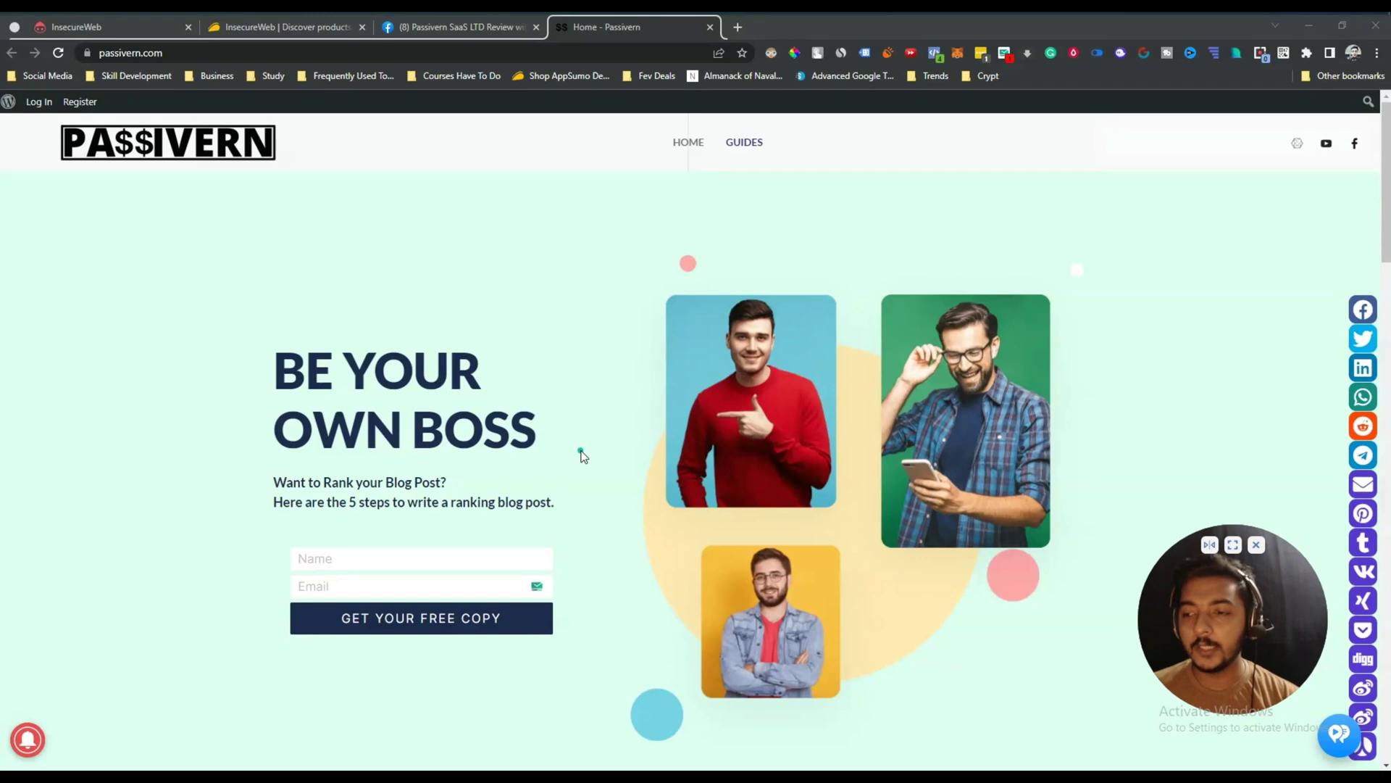
Switch to the AppSumo InsecureWeb deal page and highlight the product title.
{"action": "left_click", "coordinate": [260, 29]}
{"action": "double_click", "coordinate": [306, 209]}
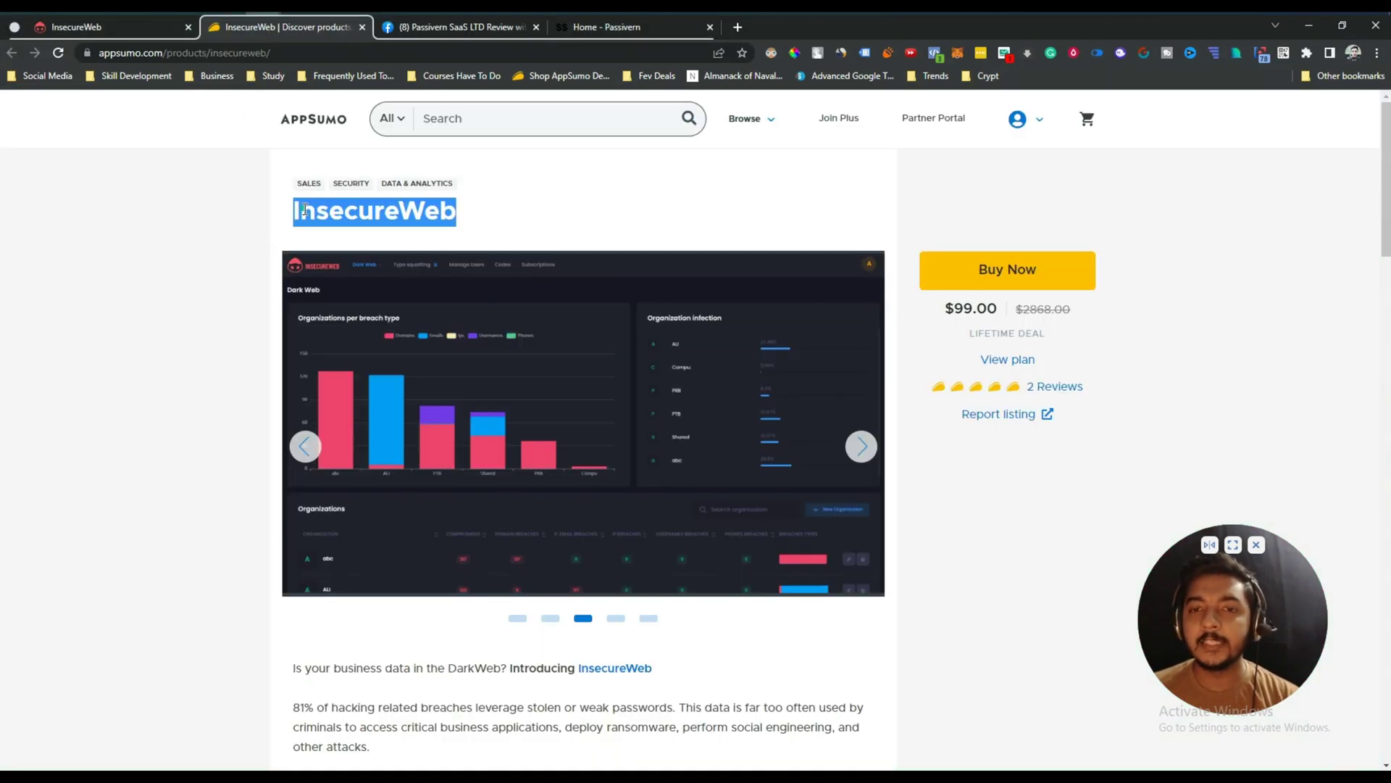
{"action": "left_click", "coordinate": [305, 210]}
{"action": "scroll", "coordinate": [232, 274], "scroll_direction": "down", "scroll_amount": 4}
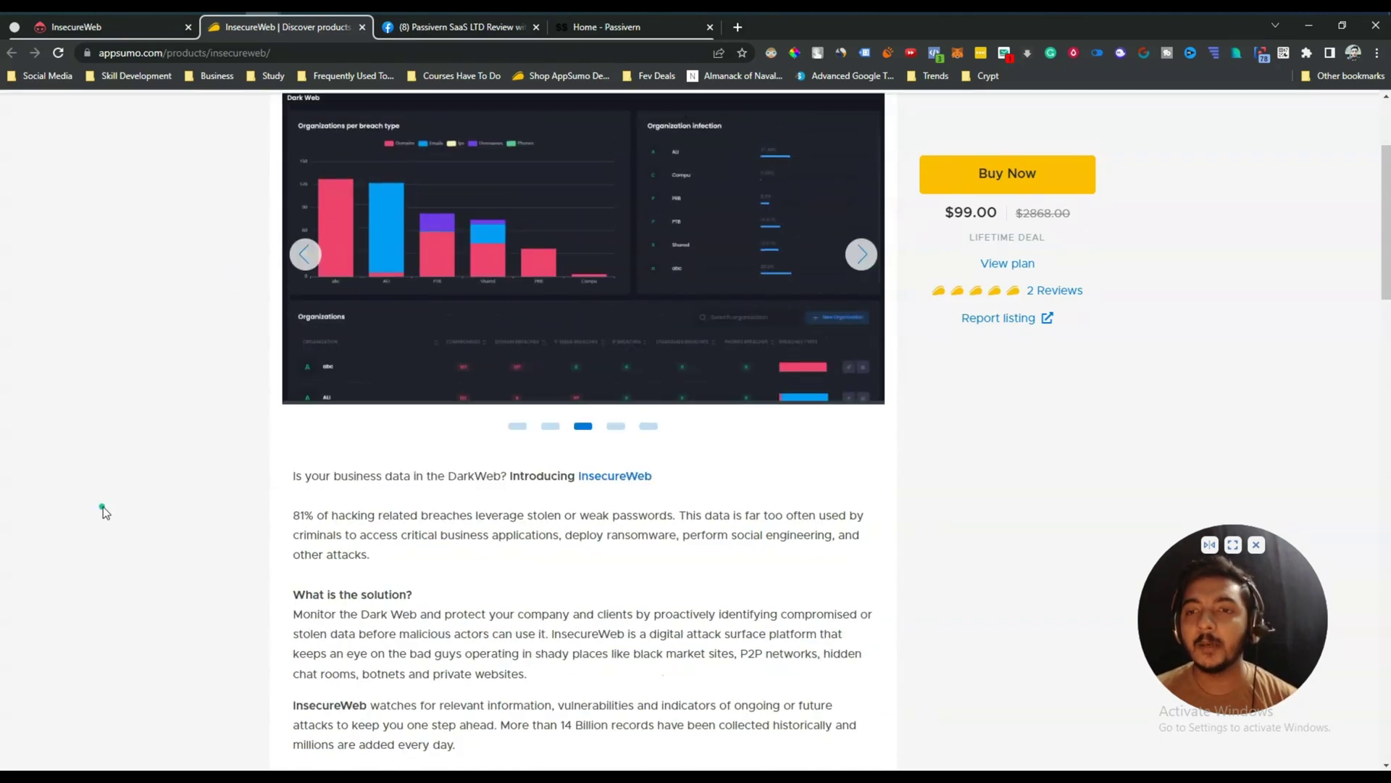
{"action": "scroll", "coordinate": [103, 506], "scroll_direction": "up", "scroll_amount": 2}
{"action": "left_click_drag", "start_coordinate": [326, 406], "coordinate": [658, 417]}
{"action": "scroll", "coordinate": [658, 417], "scroll_direction": "up", "scroll_amount": 1}
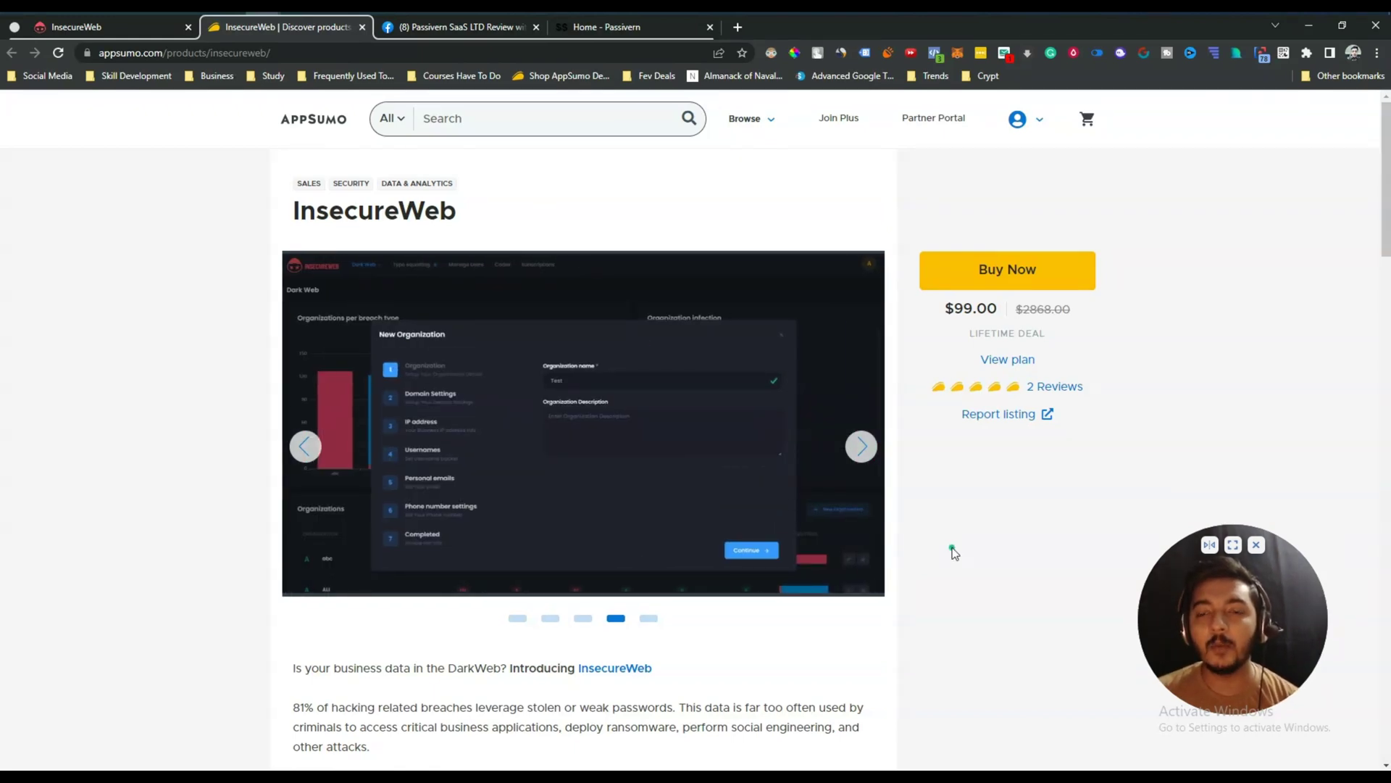
{"action": "double_click", "coordinate": [414, 208]}
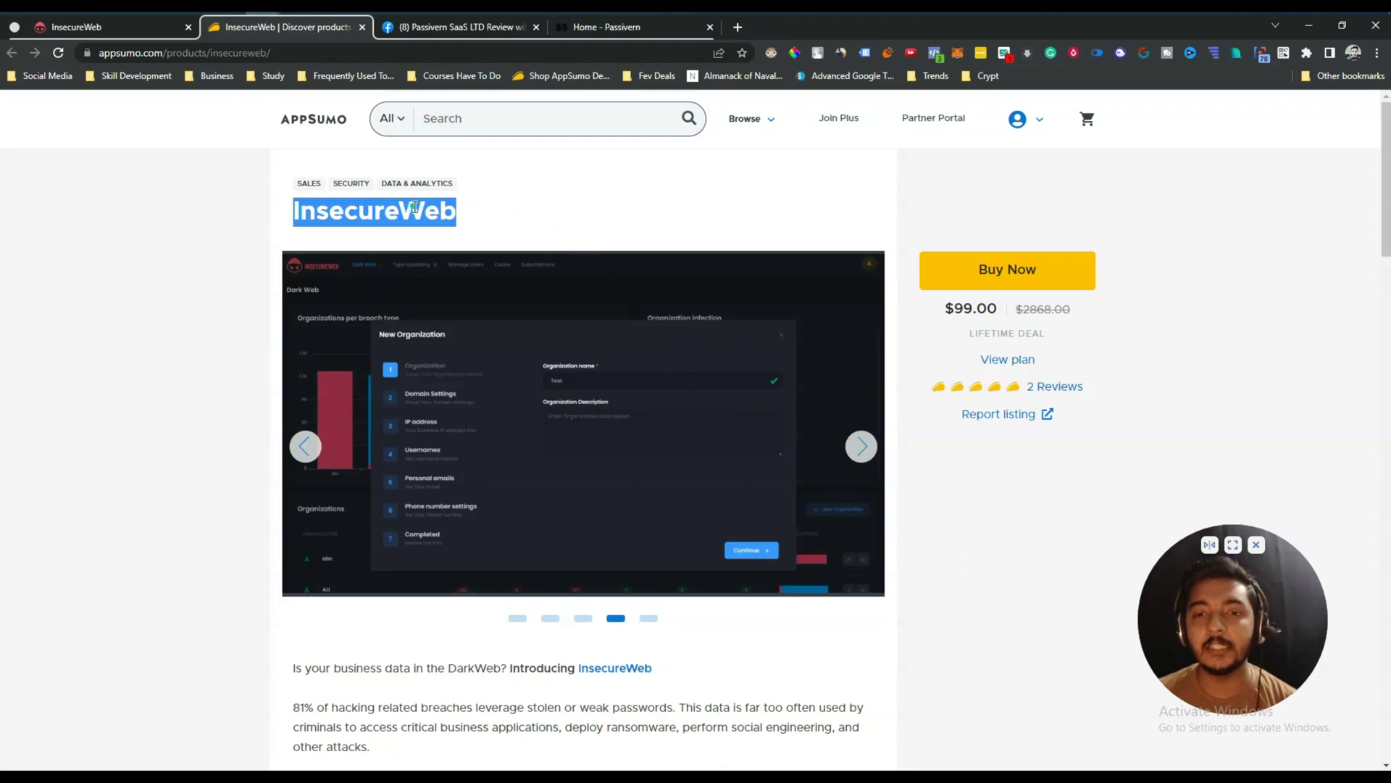
{"action": "left_click", "coordinate": [426, 209]}
{"action": "scroll", "coordinate": [311, 559], "scroll_direction": "down", "scroll_amount": 2}
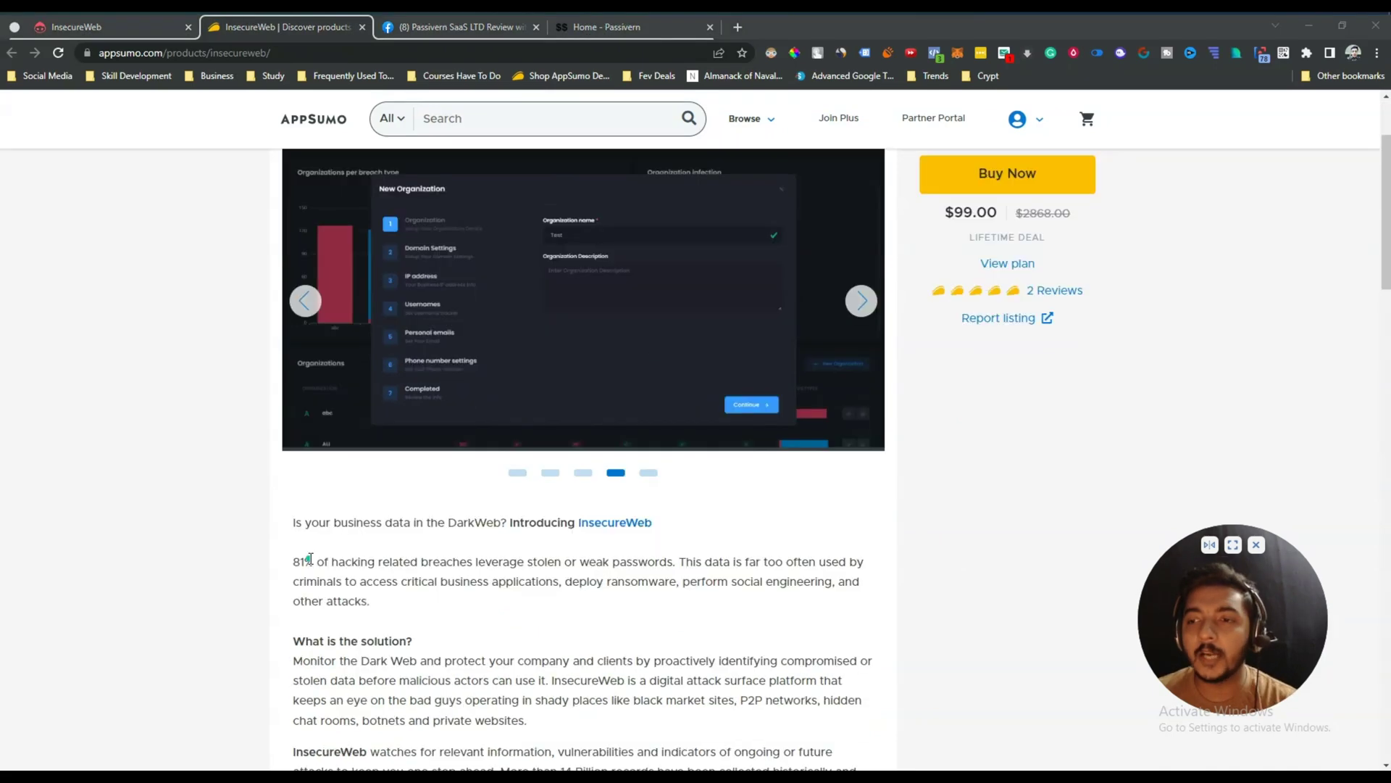
{"action": "scroll", "coordinate": [311, 558], "scroll_direction": "up", "scroll_amount": 2}
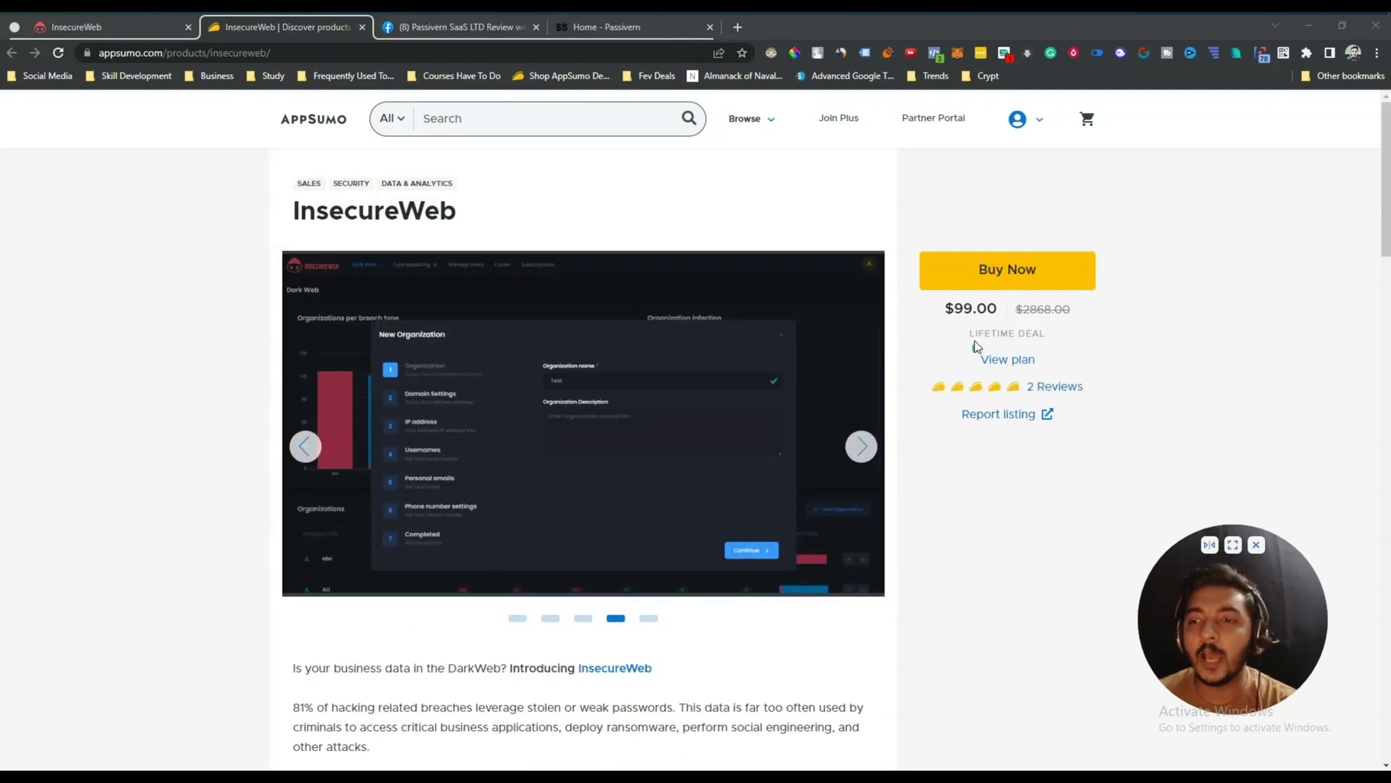
{"action": "left_click_drag", "start_coordinate": [950, 308], "coordinate": [992, 309]}
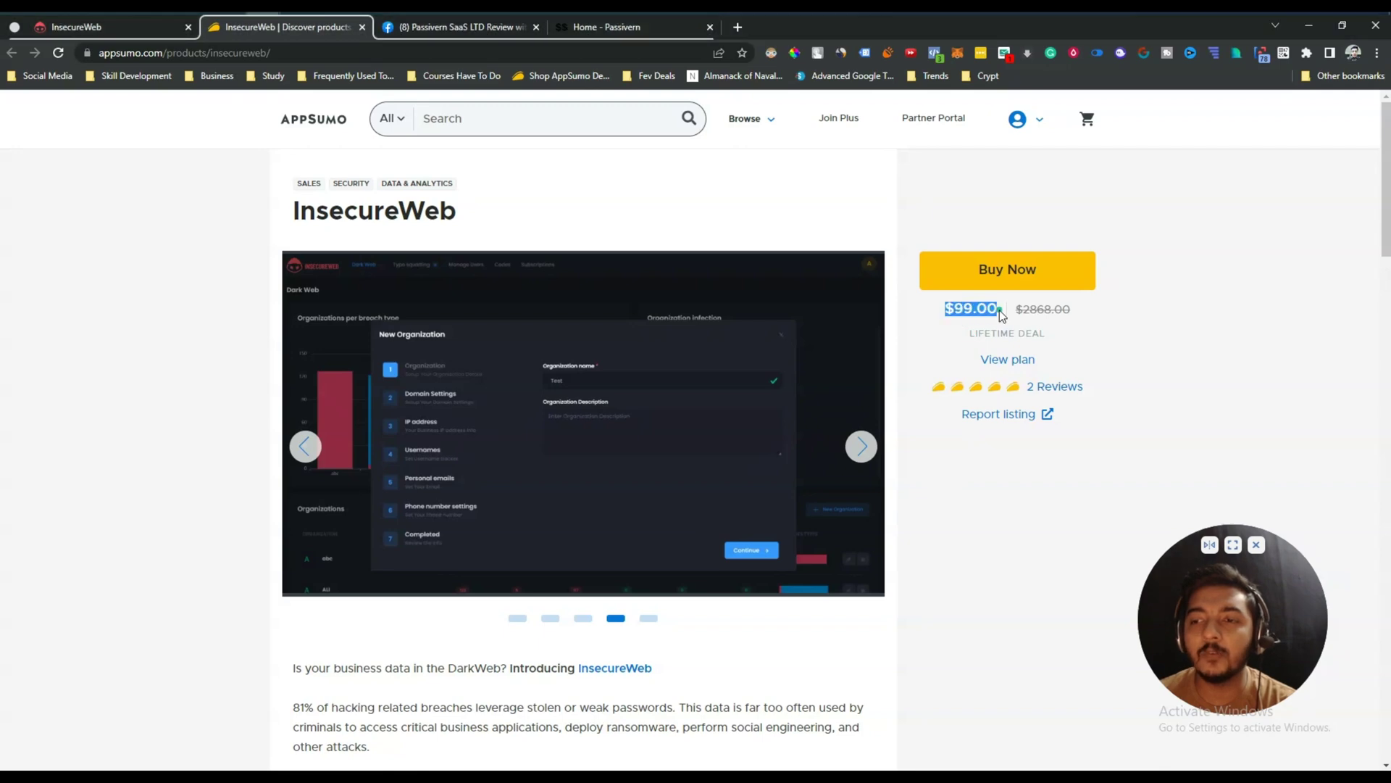
Scroll down to the plan card and highlight its $99.00 price.
{"action": "scroll", "coordinate": [968, 512], "scroll_direction": "down", "scroll_amount": 10}
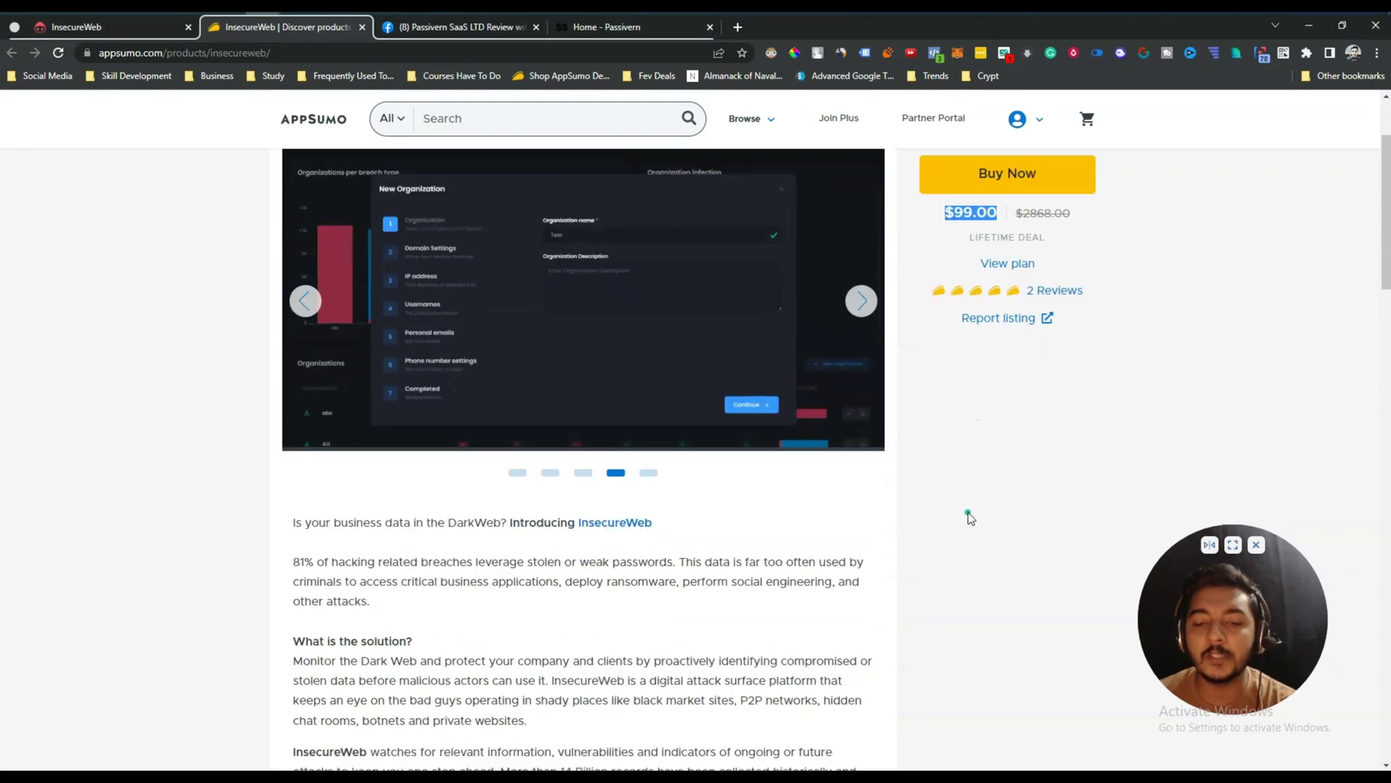
{"action": "scroll", "coordinate": [968, 512], "scroll_direction": "down", "scroll_amount": 1}
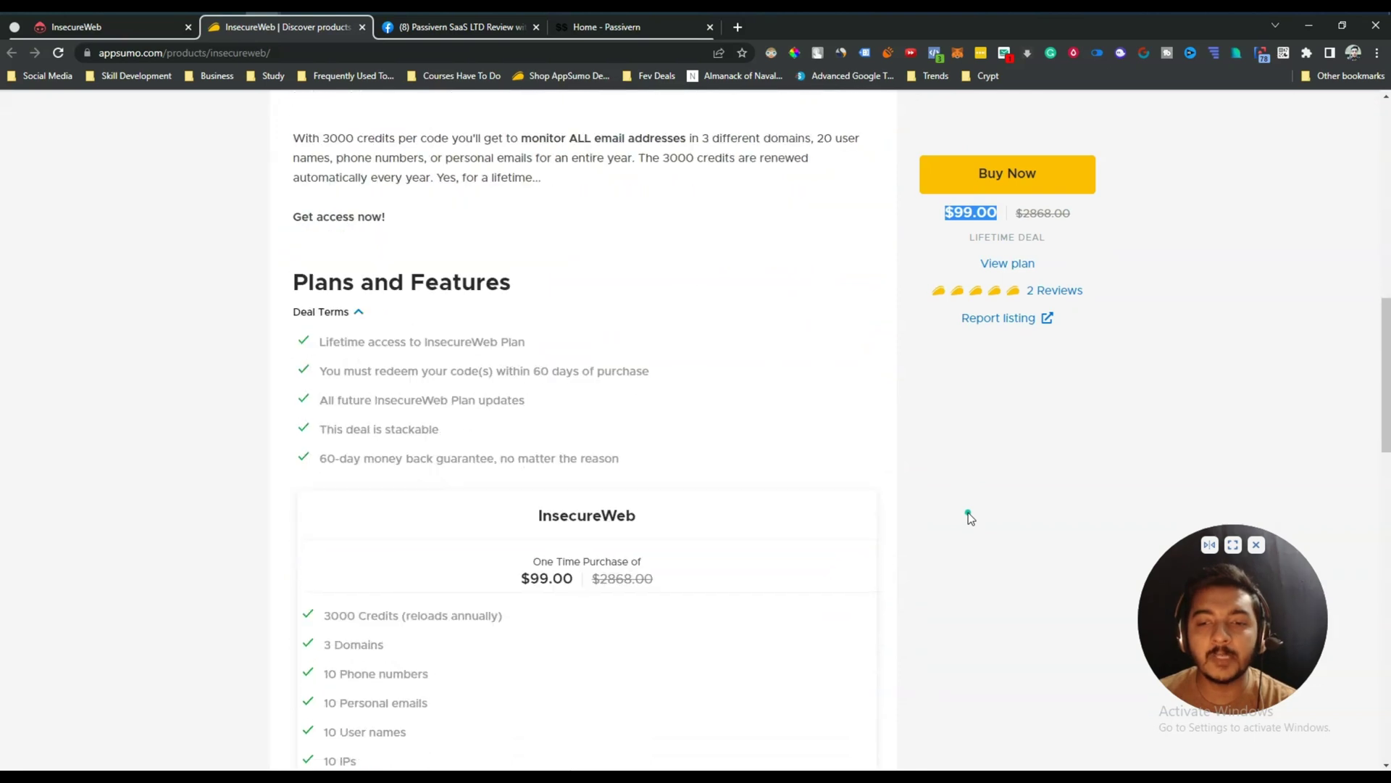
{"action": "left_click_drag", "start_coordinate": [521, 574], "coordinate": [574, 579]}
{"action": "left_click_drag", "start_coordinate": [574, 579], "coordinate": [518, 576]}
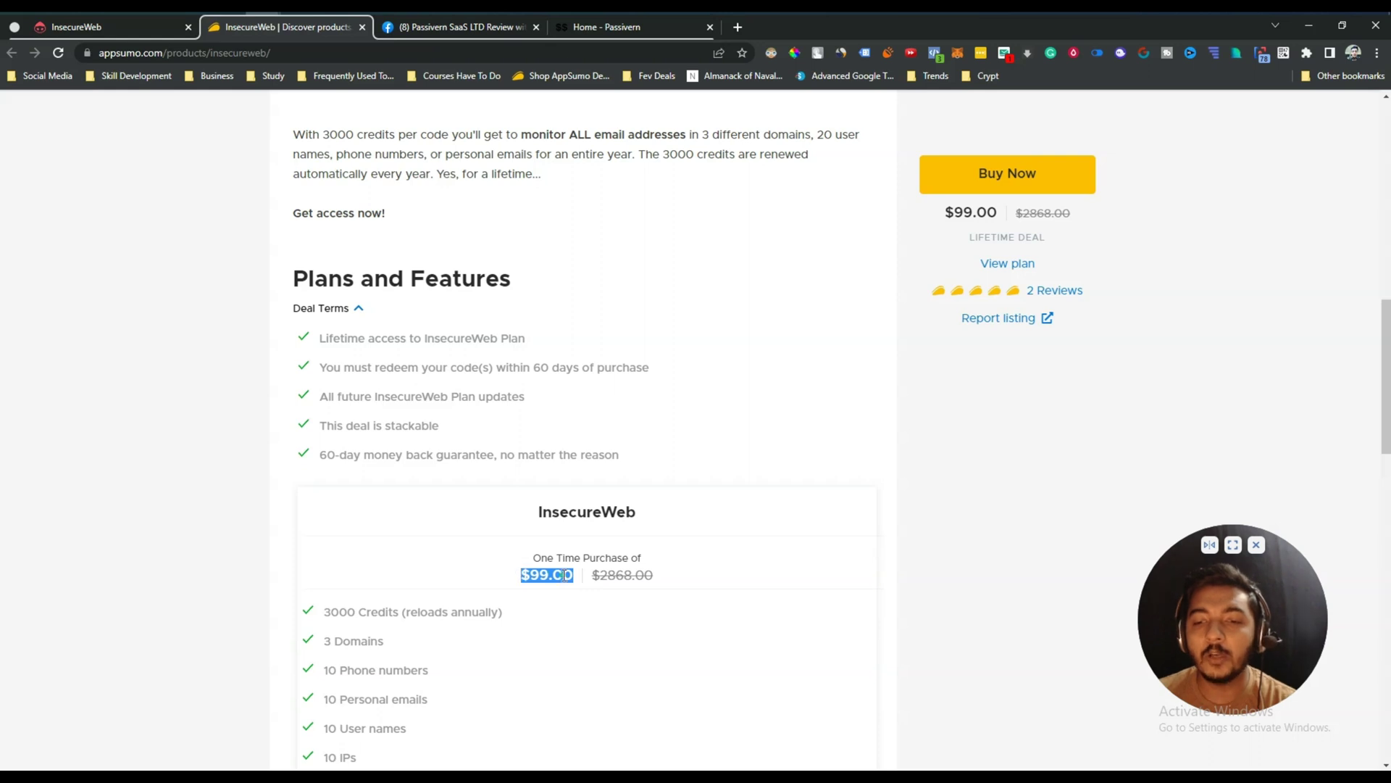
Highlight the plan allowances: 3 Domains, 10 Phone numbers, 10 User names and 3000 Credits reloading annually.
{"action": "scroll", "coordinate": [565, 575], "scroll_direction": "down", "scroll_amount": 3}
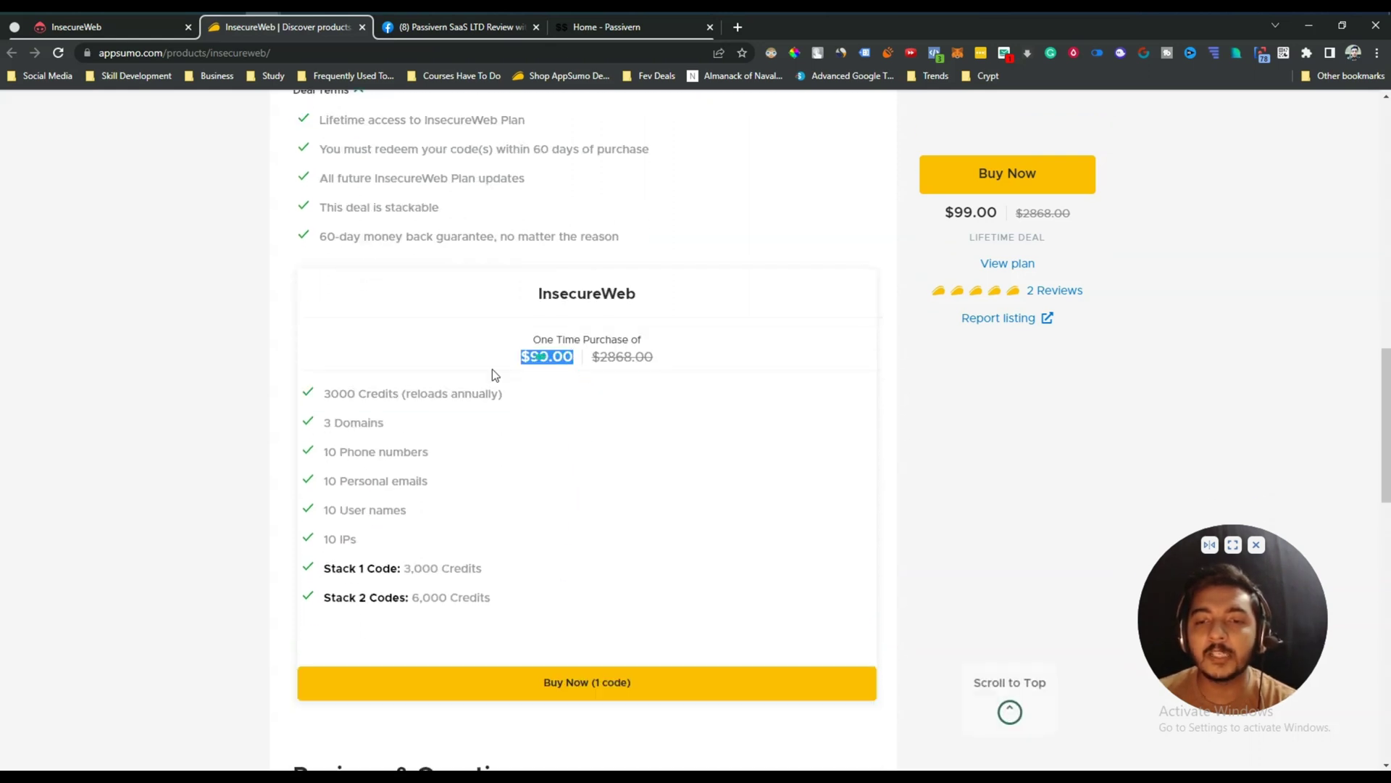
{"action": "left_click_drag", "start_coordinate": [323, 422], "coordinate": [435, 457]}
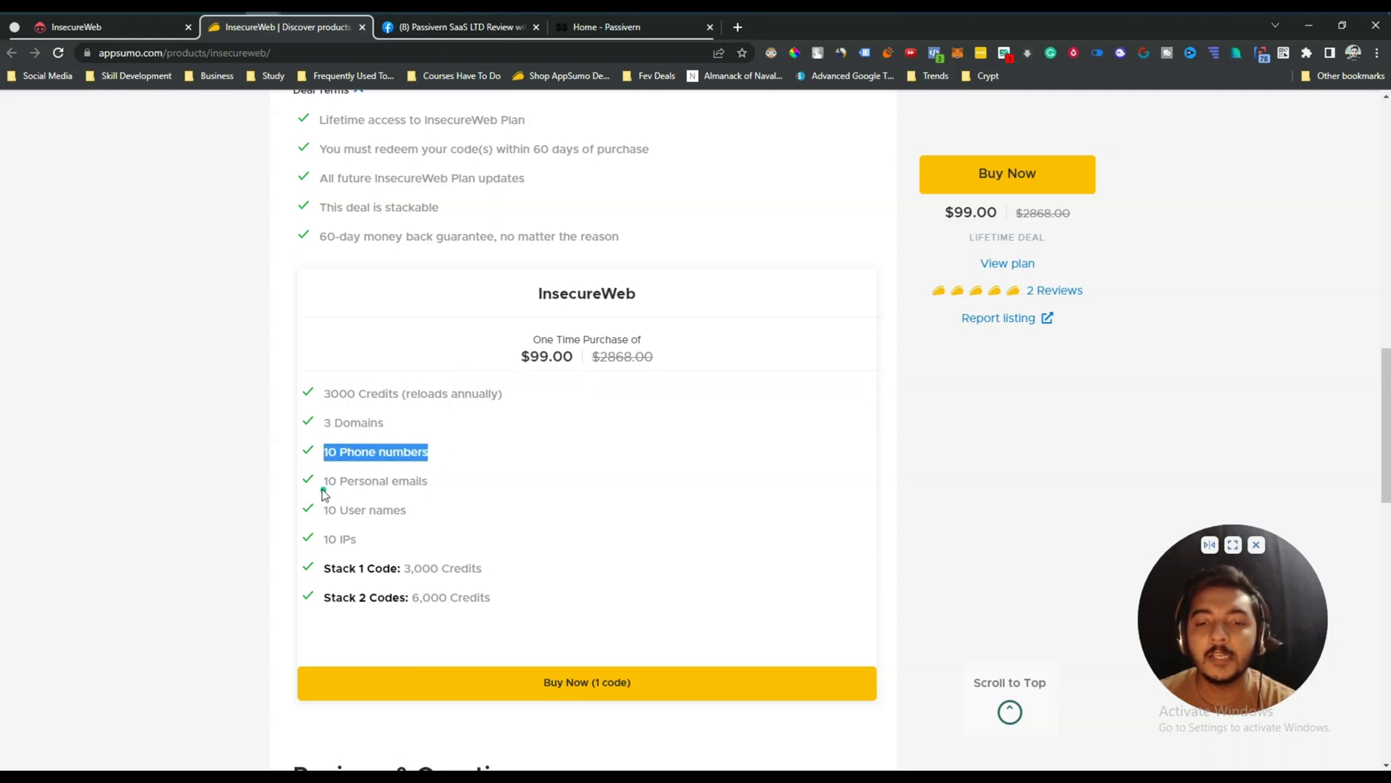
{"action": "left_click_drag", "start_coordinate": [324, 481], "coordinate": [451, 481]}
{"action": "left_click_drag", "start_coordinate": [323, 511], "coordinate": [431, 516]}
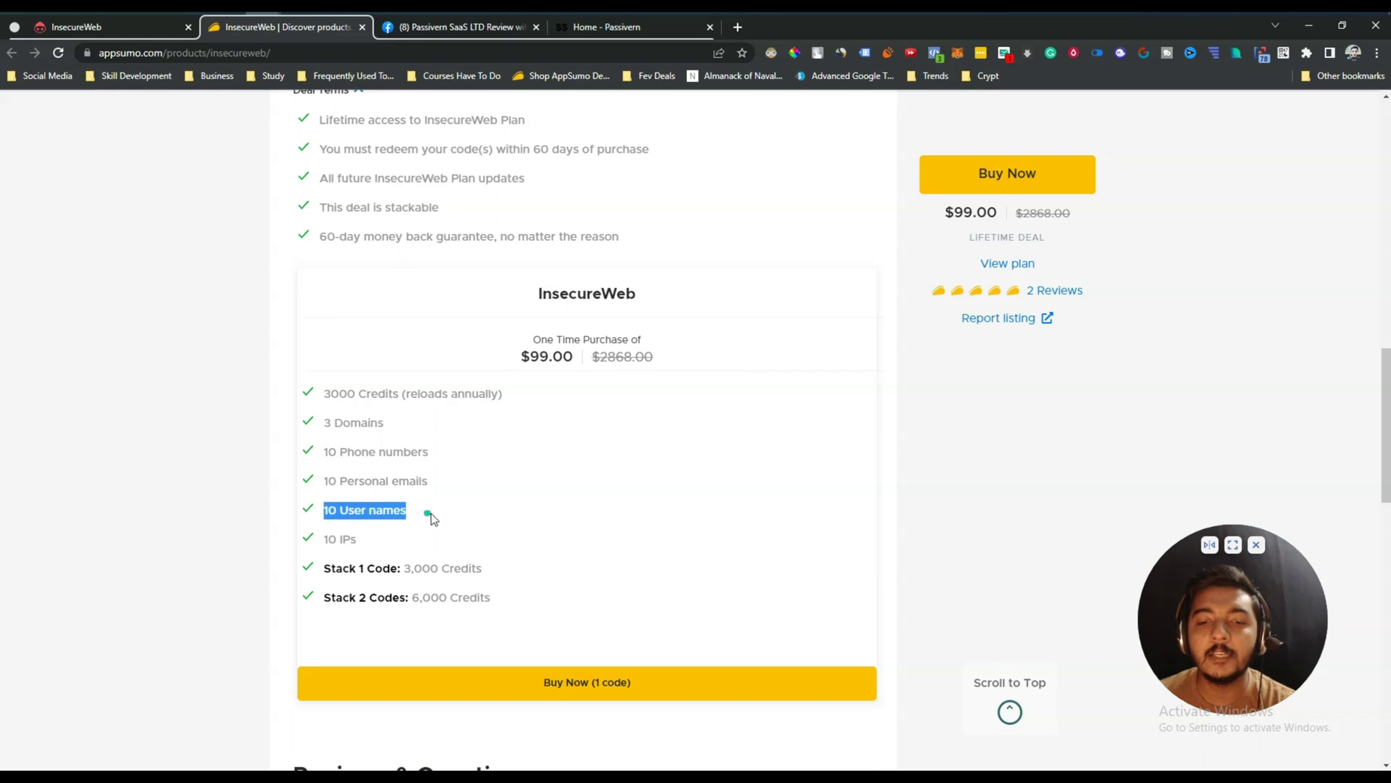
{"action": "left_click_drag", "start_coordinate": [322, 549], "coordinate": [345, 418]}
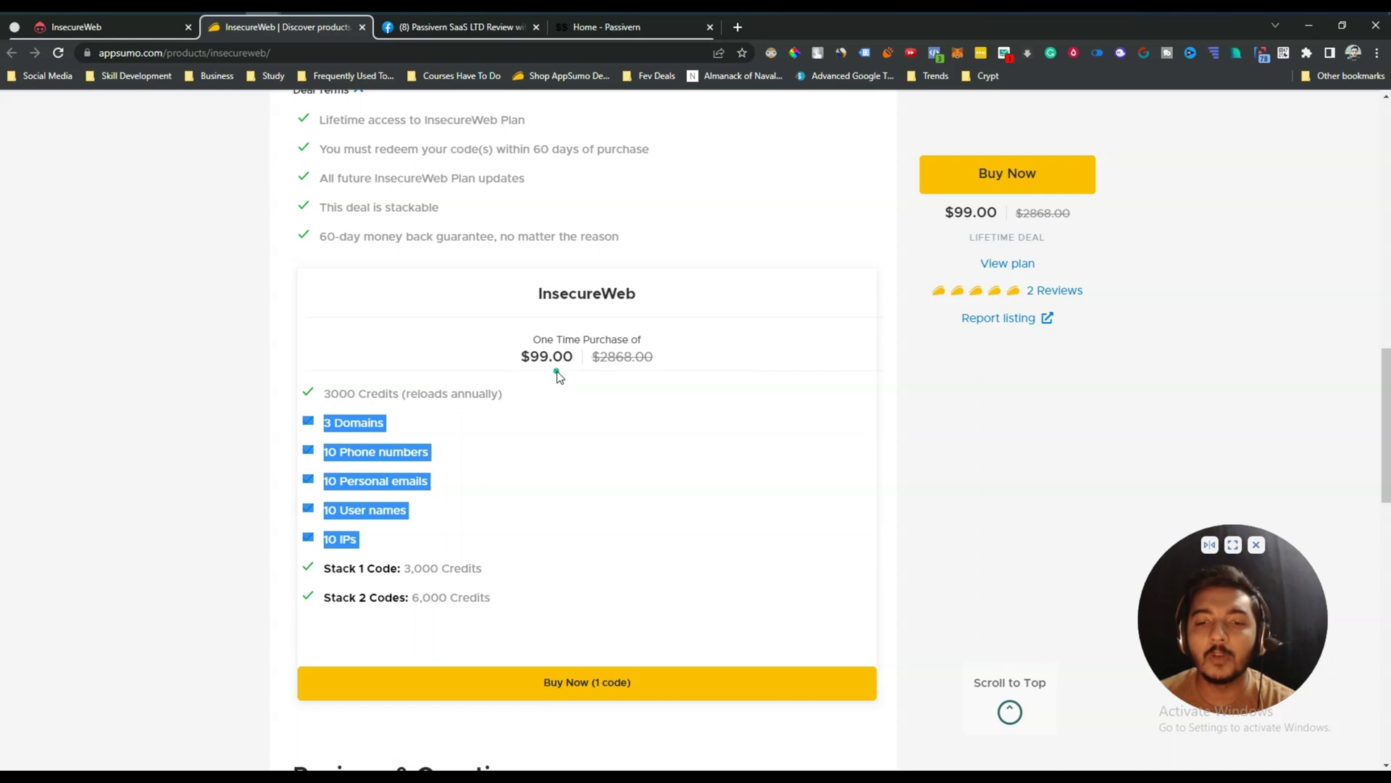
{"action": "left_click_drag", "start_coordinate": [327, 395], "coordinate": [477, 397]}
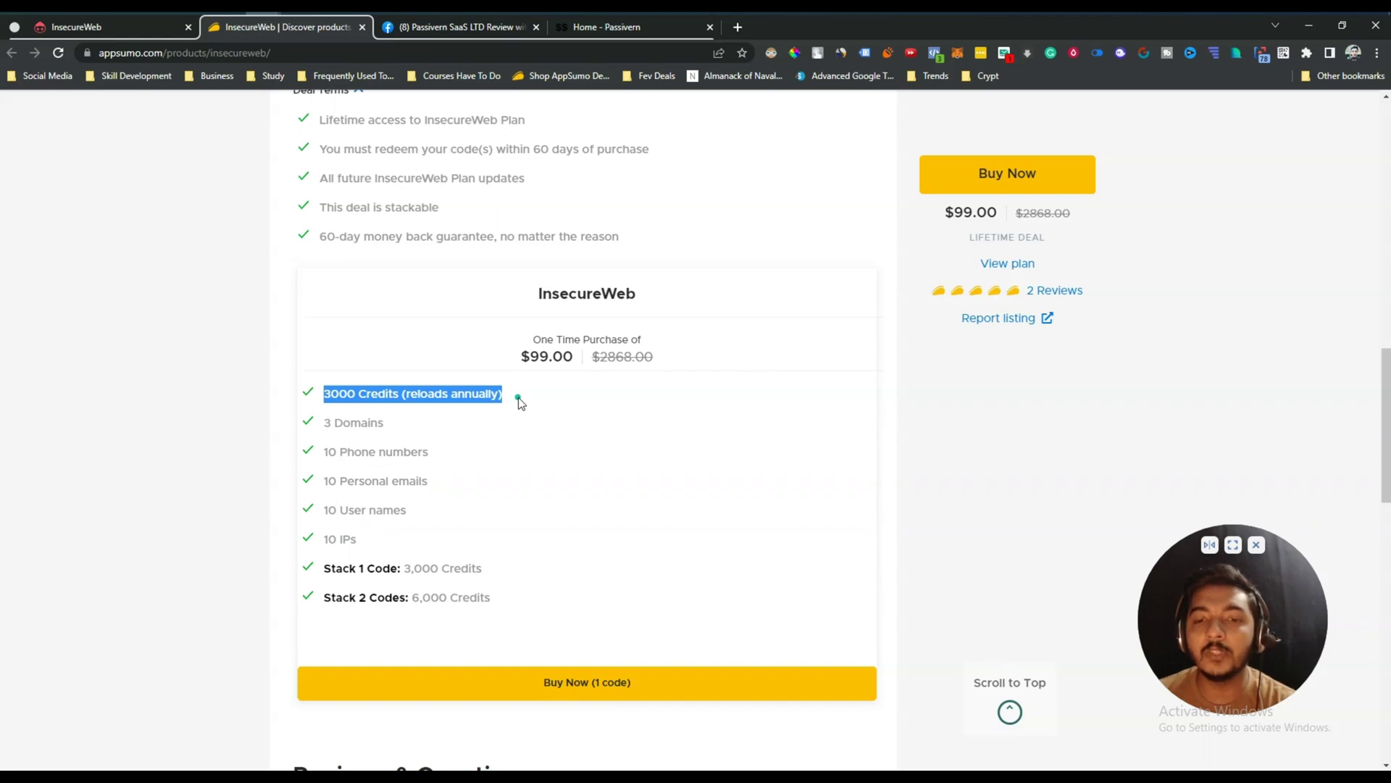
{"action": "scroll", "coordinate": [519, 399], "scroll_direction": "up", "scroll_amount": 7}
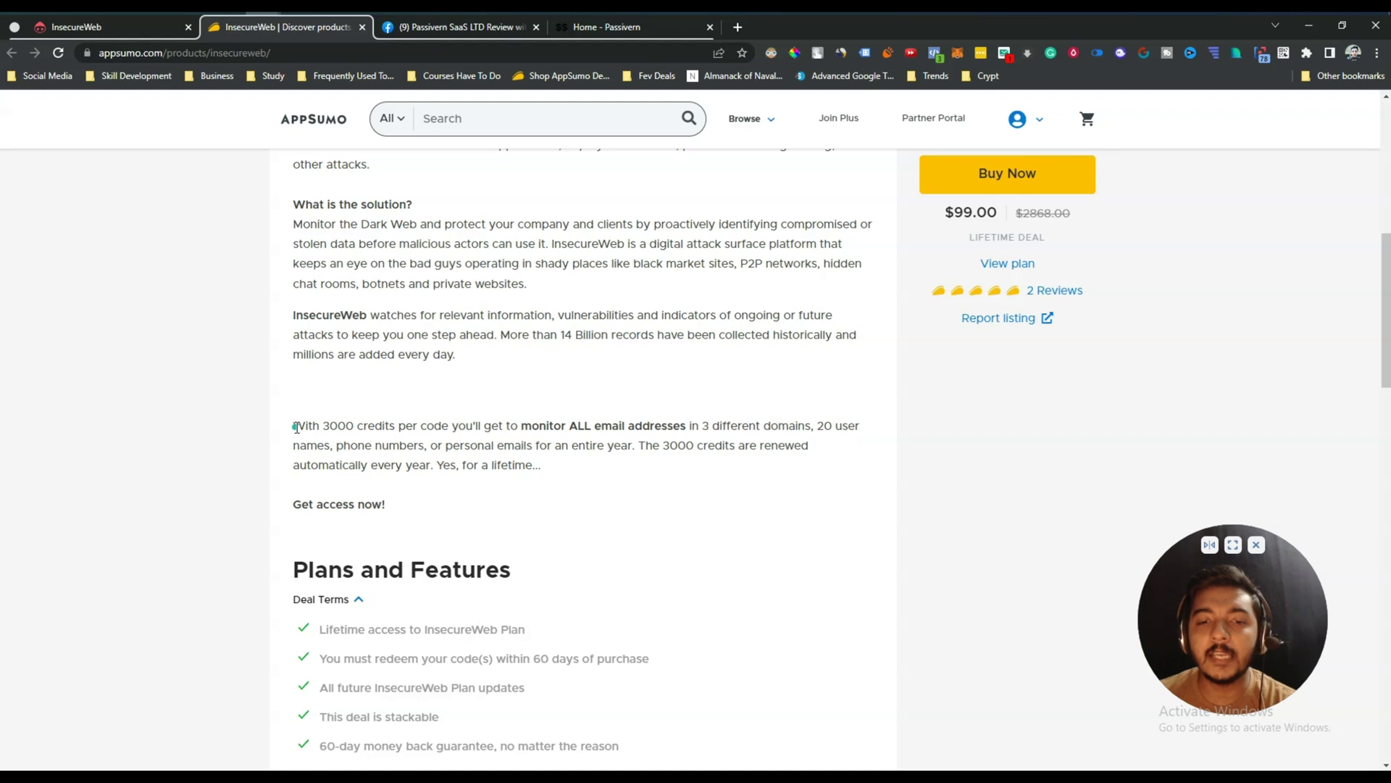
Highlight the description lines about 3000 credits per code renewing yearly.
{"action": "left_click_drag", "start_coordinate": [296, 427], "coordinate": [639, 449]}
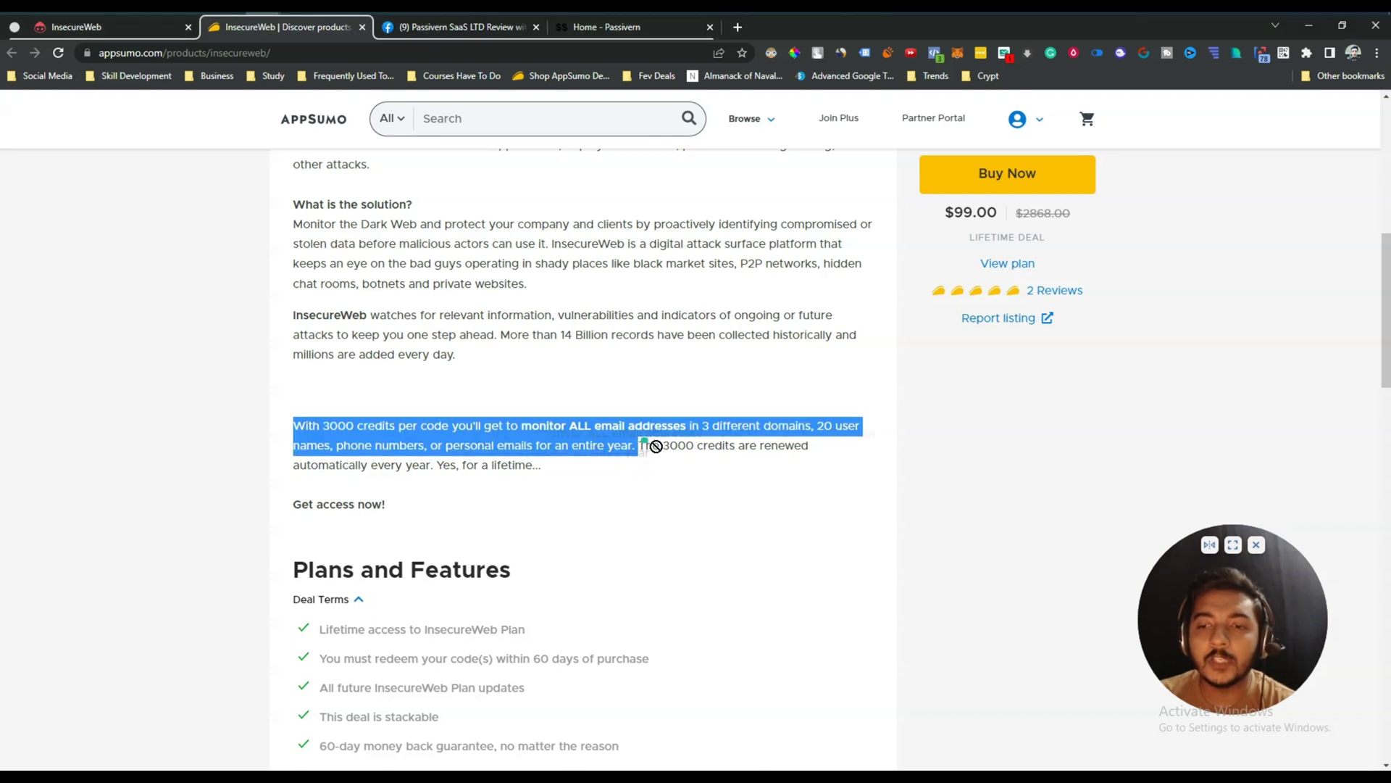
{"action": "left_click_drag", "start_coordinate": [307, 465], "coordinate": [539, 468]}
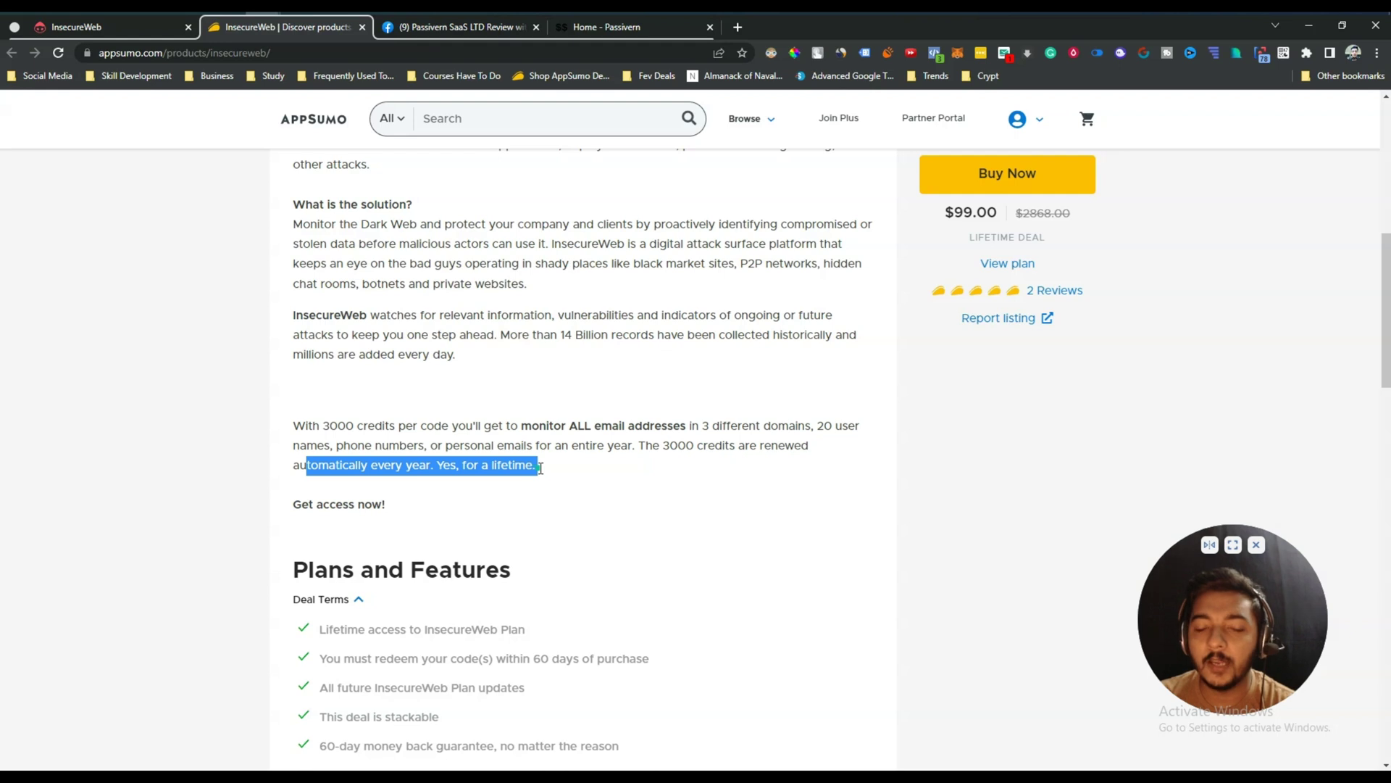
{"action": "left_click", "coordinate": [540, 468]}
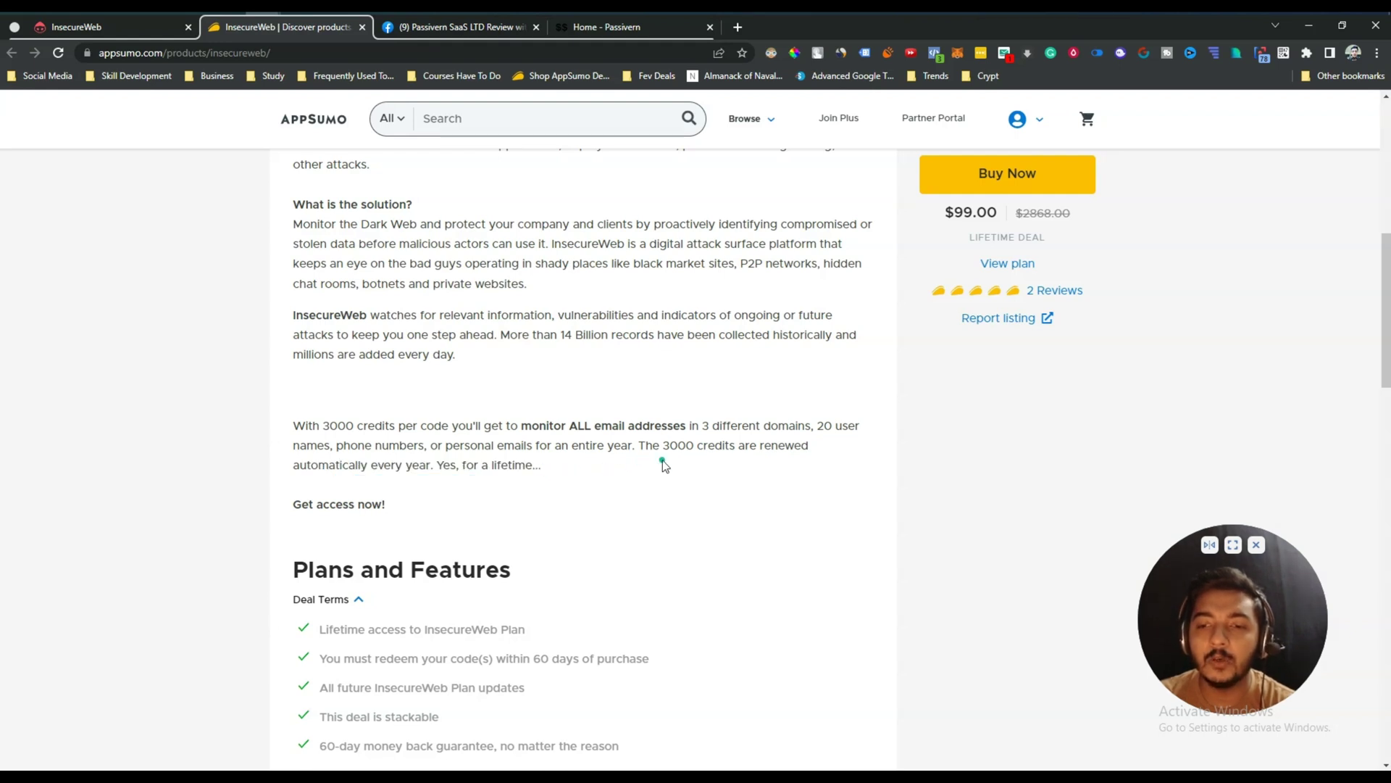
{"action": "left_click_drag", "start_coordinate": [692, 450], "coordinate": [737, 449]}
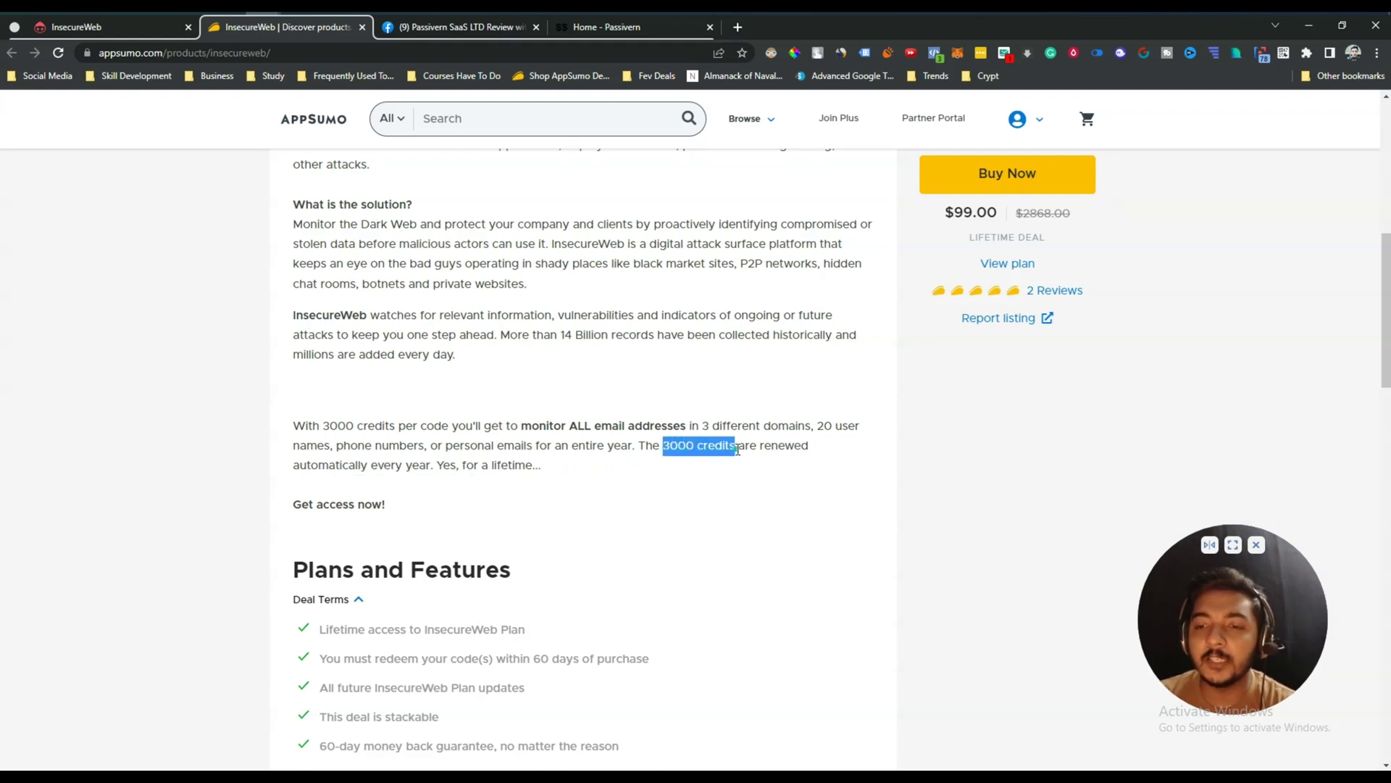
Highlight the plan card's Stack 1 Code and Stack 2 Codes credit lines.
{"action": "scroll", "coordinate": [738, 449], "scroll_direction": "down", "scroll_amount": 7}
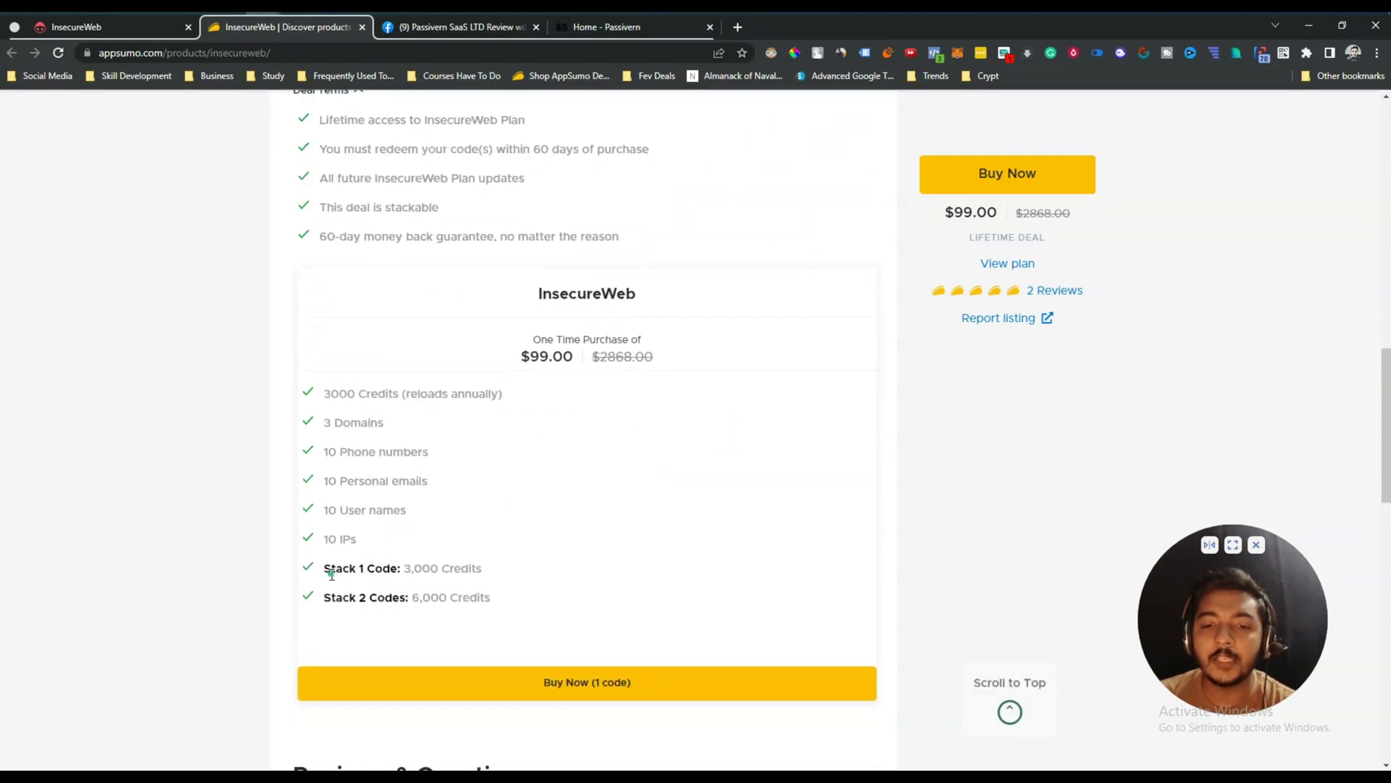
{"action": "left_click_drag", "start_coordinate": [330, 578], "coordinate": [437, 572]}
{"action": "left_click_drag", "start_coordinate": [334, 597], "coordinate": [466, 597]}
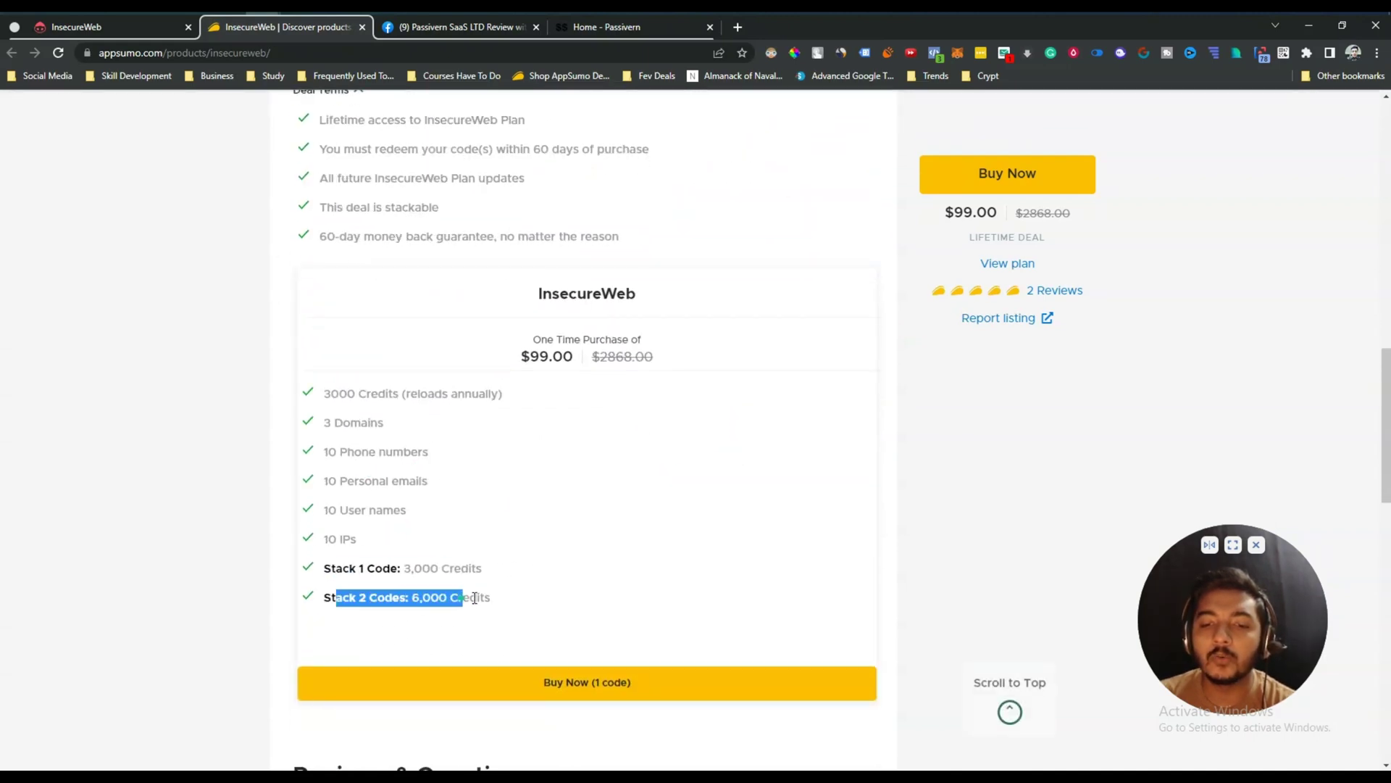
{"action": "left_click", "coordinate": [477, 597]}
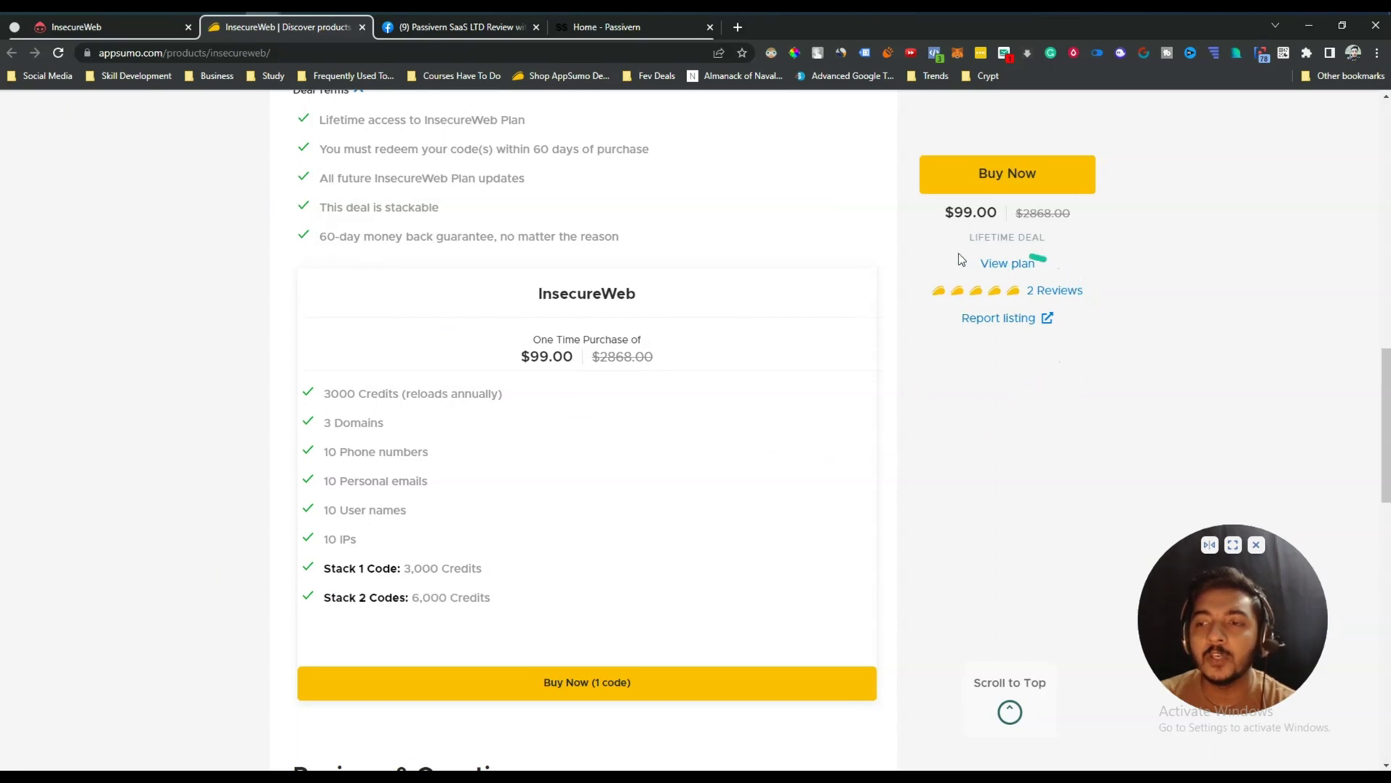
Scroll to the reviews and highlight the second five-star review's header and rating.
{"action": "scroll", "coordinate": [939, 435], "scroll_direction": "down", "scroll_amount": 10}
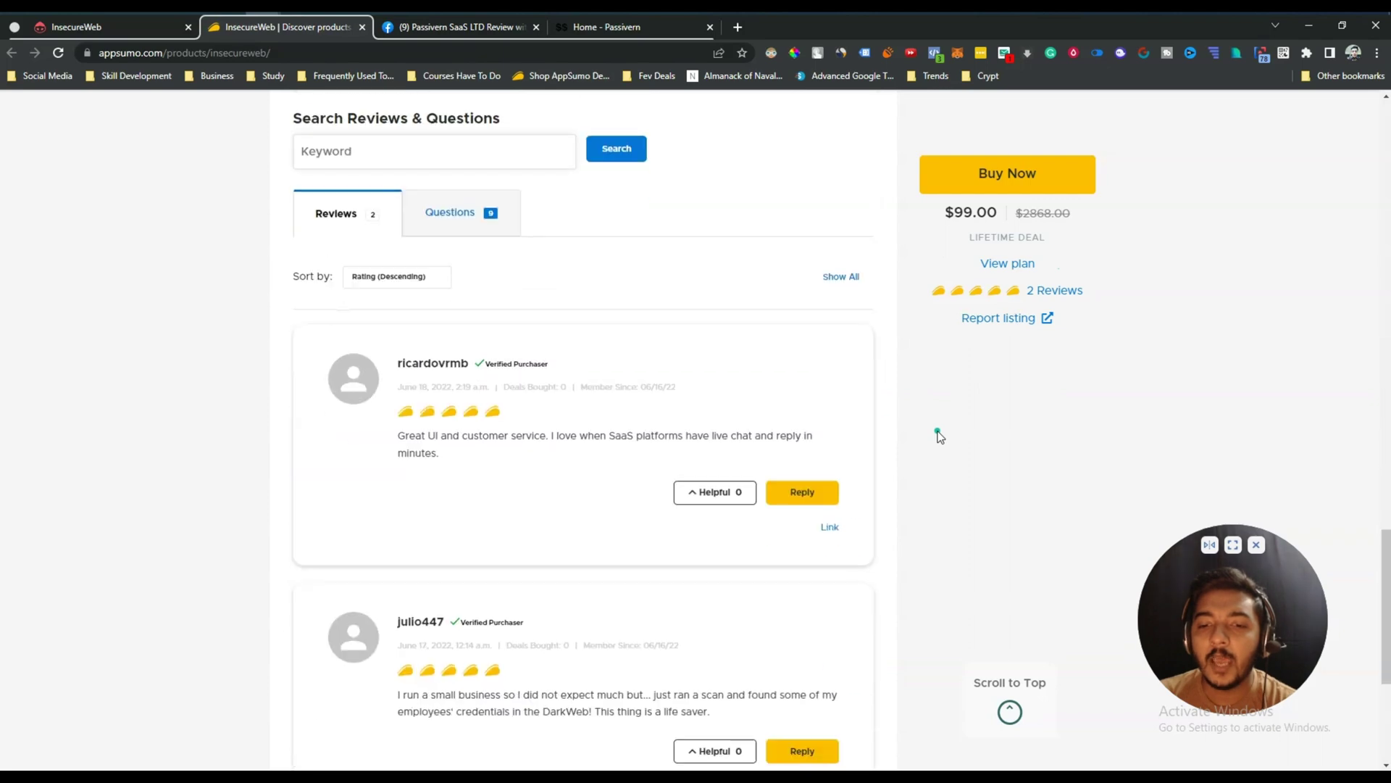
{"action": "scroll", "coordinate": [939, 434], "scroll_direction": "up", "scroll_amount": 9}
{"action": "scroll", "coordinate": [939, 435], "scroll_direction": "down", "scroll_amount": 10}
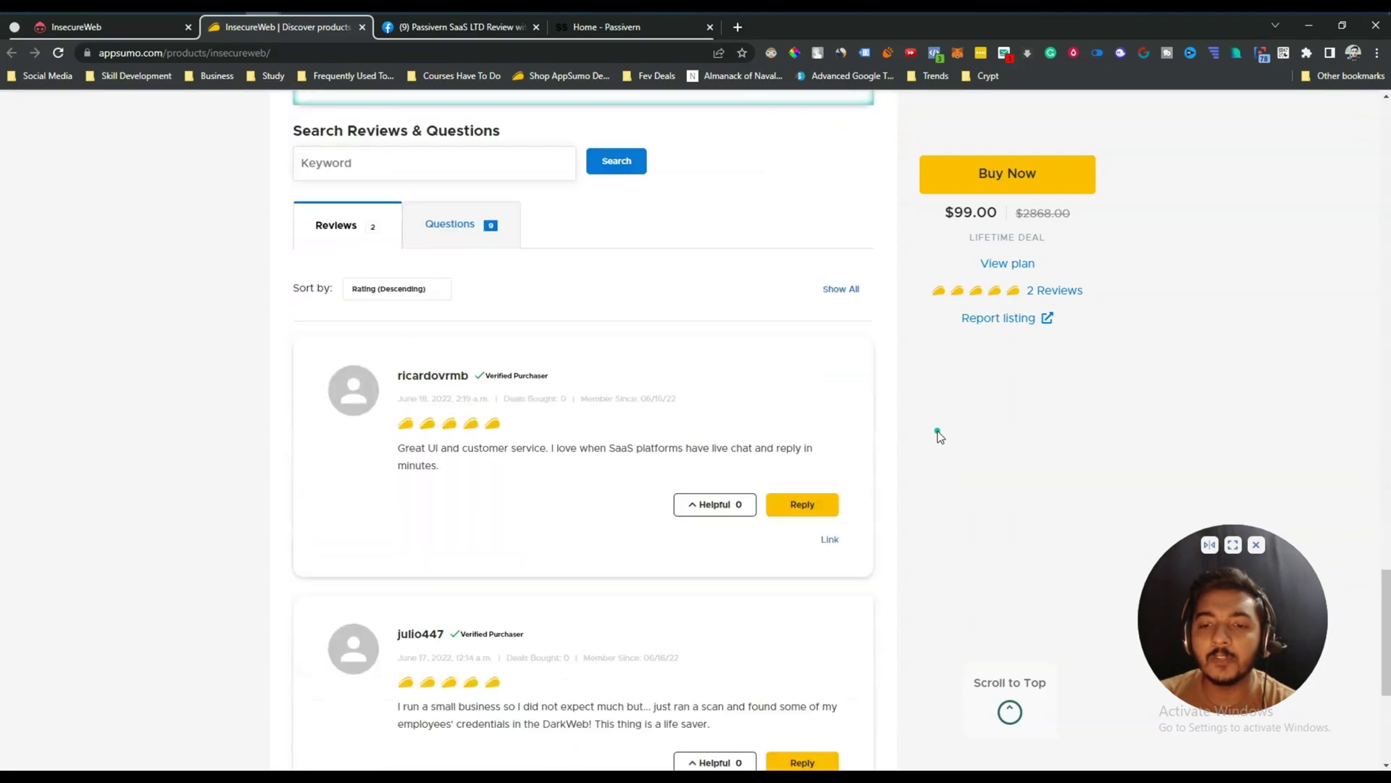
{"action": "scroll", "coordinate": [939, 435], "scroll_direction": "down", "scroll_amount": 1}
{"action": "left_click_drag", "start_coordinate": [396, 551], "coordinate": [489, 550]}
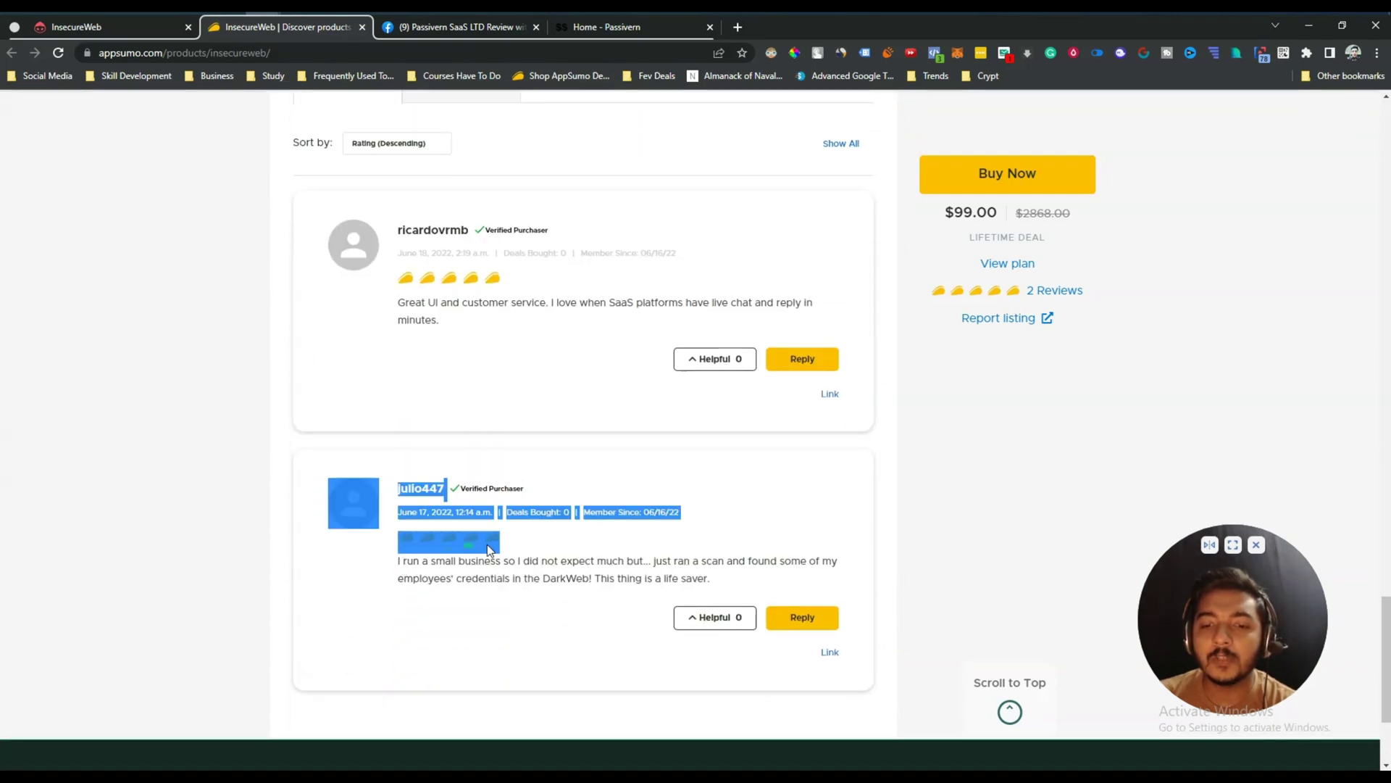
{"action": "left_click", "coordinate": [509, 549]}
Return to the top of the listing and highlight the InsecureWeb product title.
{"action": "scroll", "coordinate": [445, 352], "scroll_direction": "up", "scroll_amount": 12}
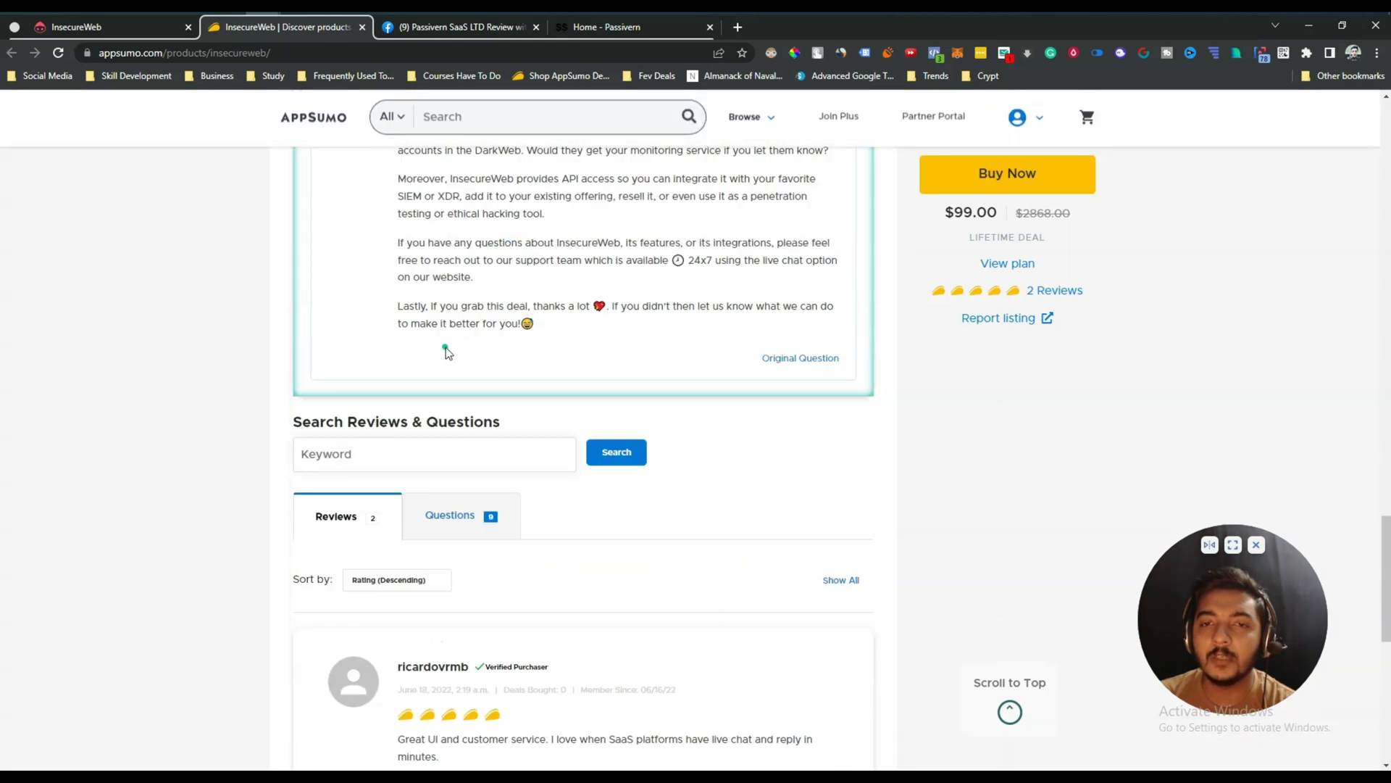
{"action": "scroll", "coordinate": [464, 536], "scroll_direction": "up", "scroll_amount": 5}
{"action": "scroll", "coordinate": [475, 562], "scroll_direction": "up", "scroll_amount": 10}
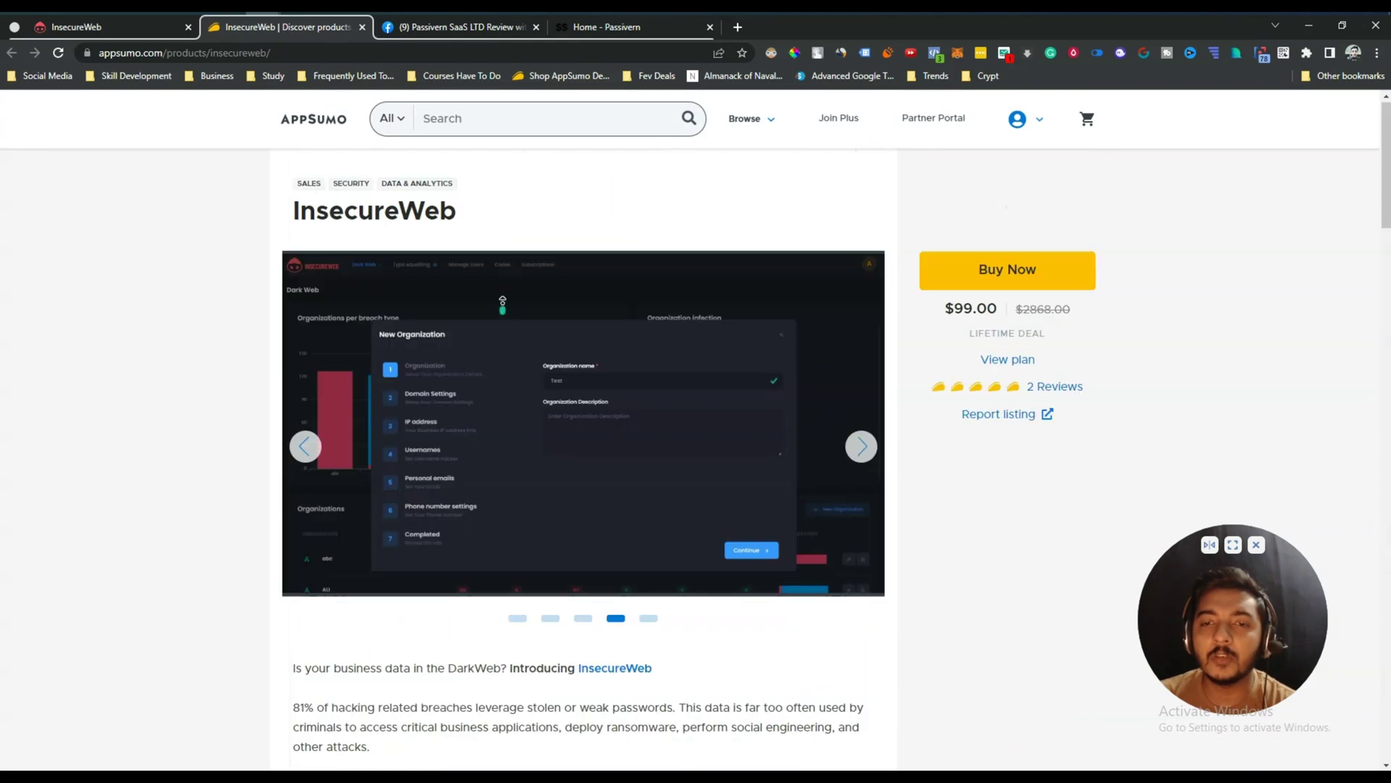
{"action": "double_click", "coordinate": [374, 219]}
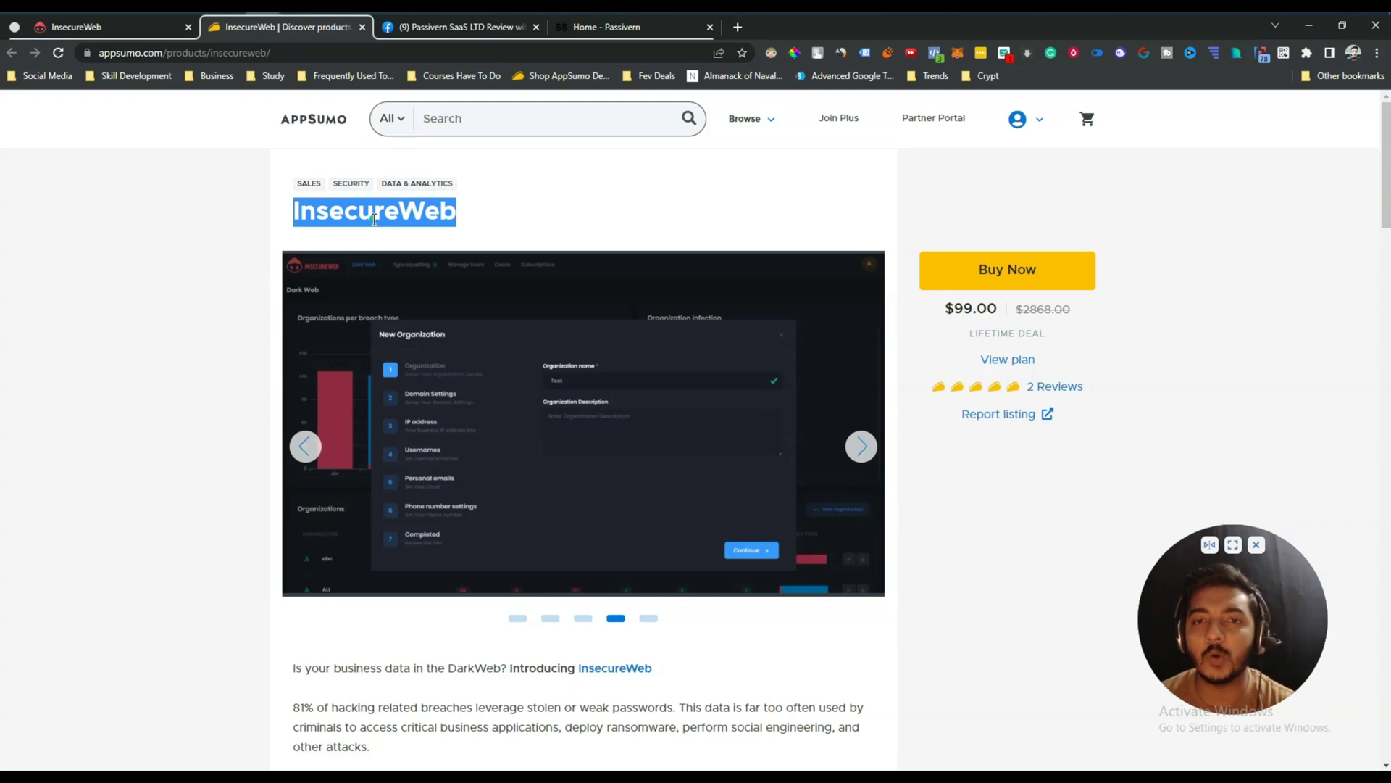
Switch to the Passivern SaaS LTD Review with Giveaway group and scroll its feed to the Telios post.
{"action": "left_click", "coordinate": [422, 29]}
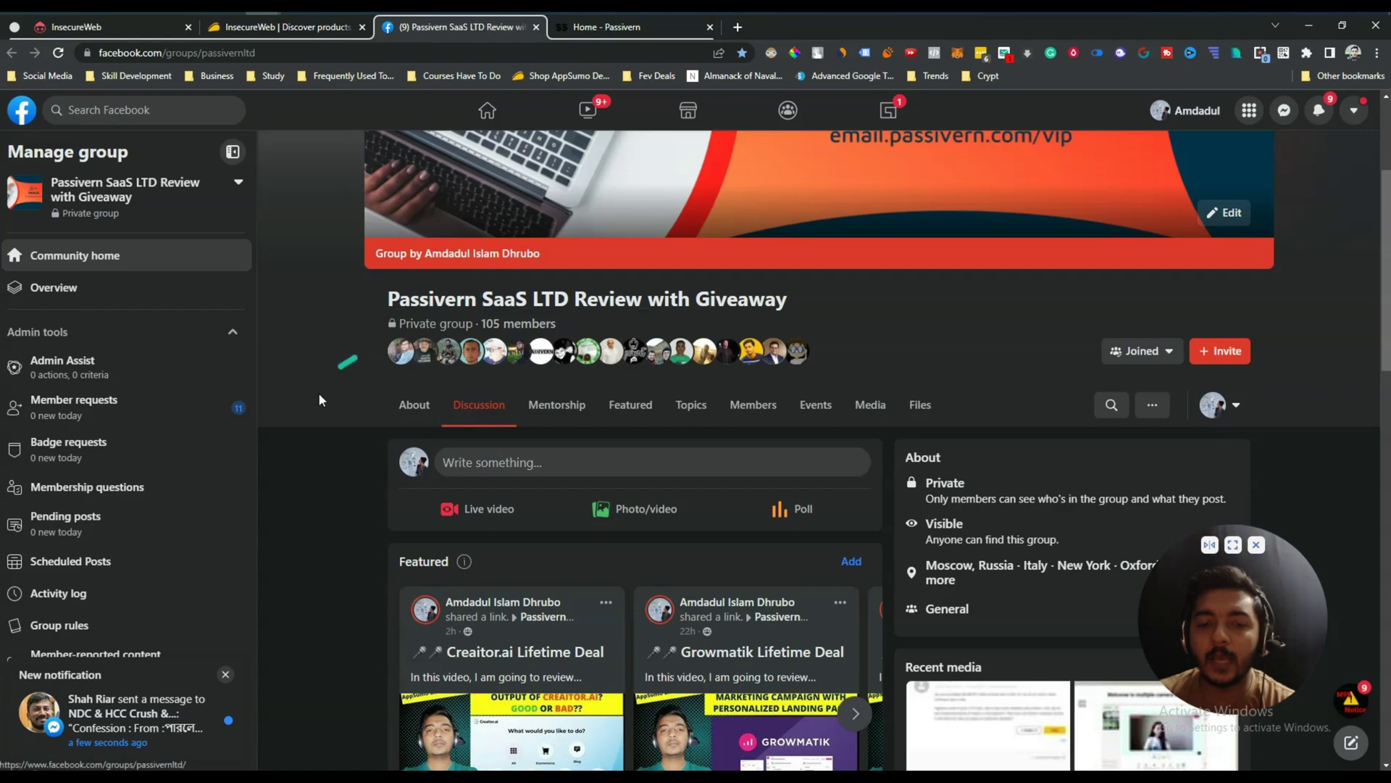
{"action": "scroll", "coordinate": [312, 409], "scroll_direction": "down", "scroll_amount": 7}
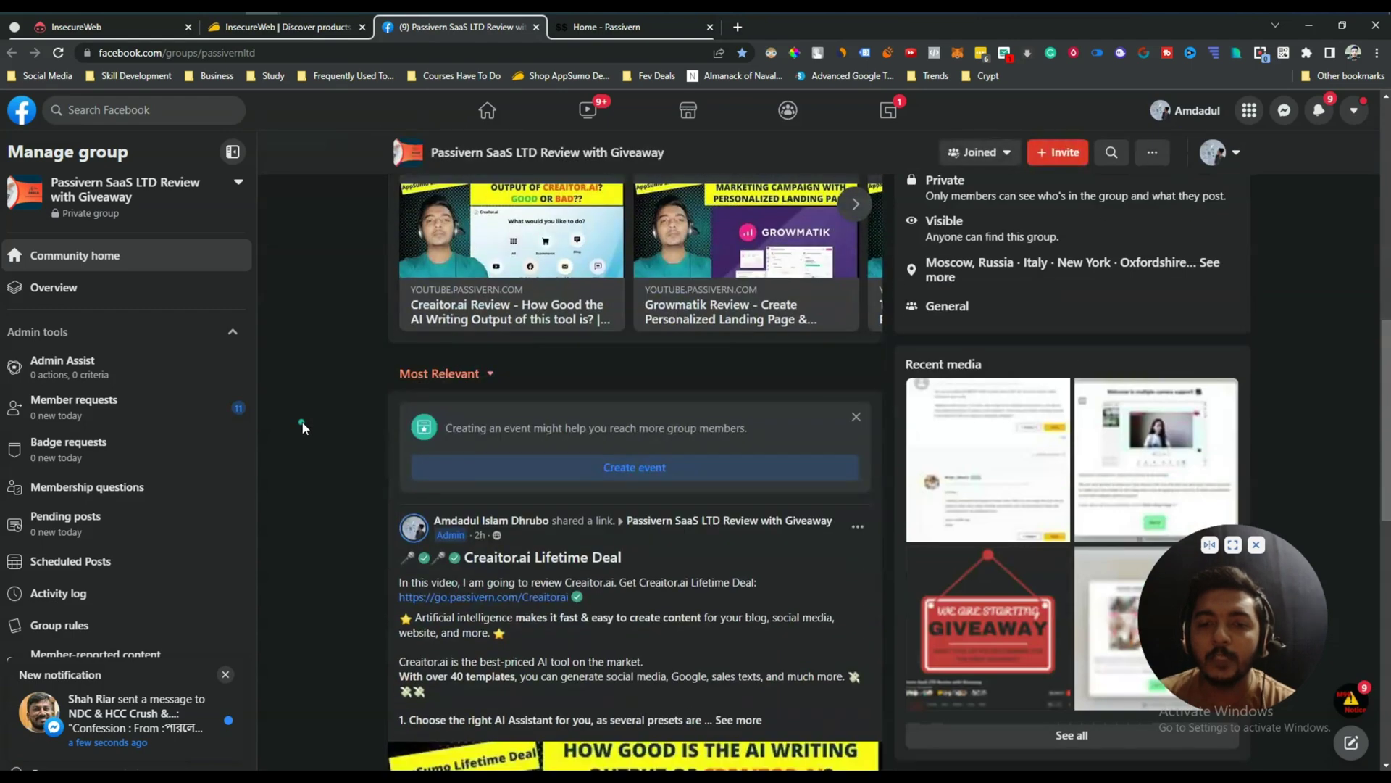
{"action": "scroll", "coordinate": [303, 427], "scroll_direction": "down", "scroll_amount": 8}
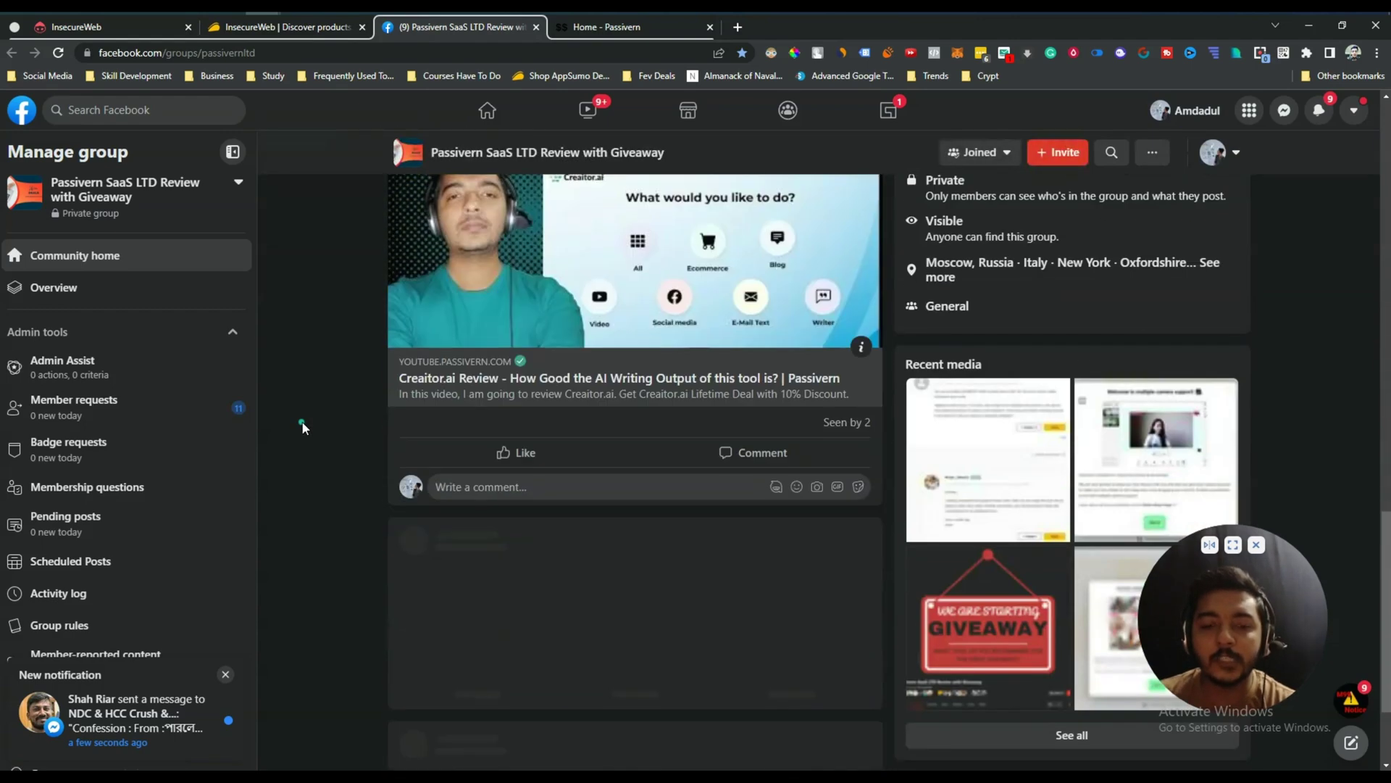
{"action": "scroll", "coordinate": [303, 428], "scroll_direction": "down", "scroll_amount": 2}
{"action": "scroll", "coordinate": [303, 427], "scroll_direction": "down", "scroll_amount": 4}
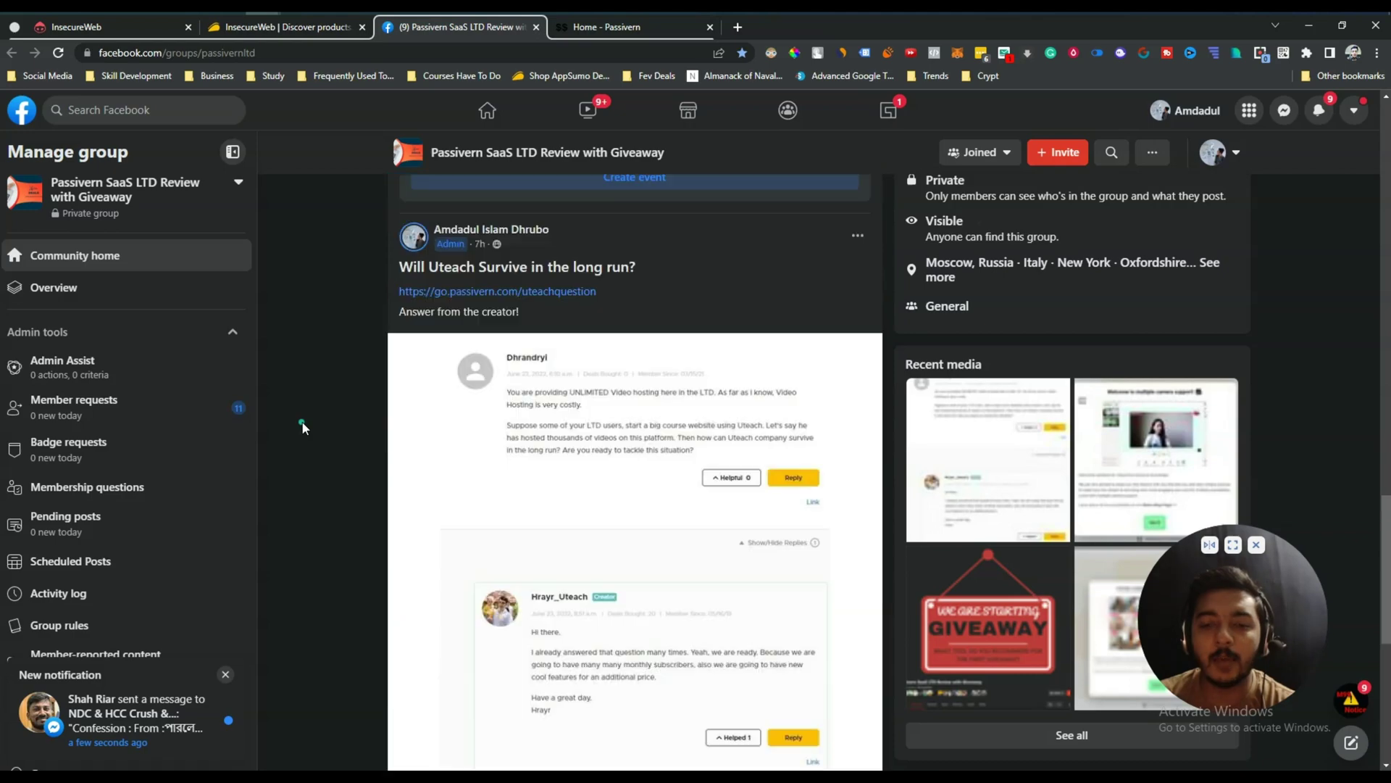
{"action": "scroll", "coordinate": [303, 427], "scroll_direction": "down", "scroll_amount": 4}
{"action": "scroll", "coordinate": [325, 361], "scroll_direction": "down", "scroll_amount": 14}
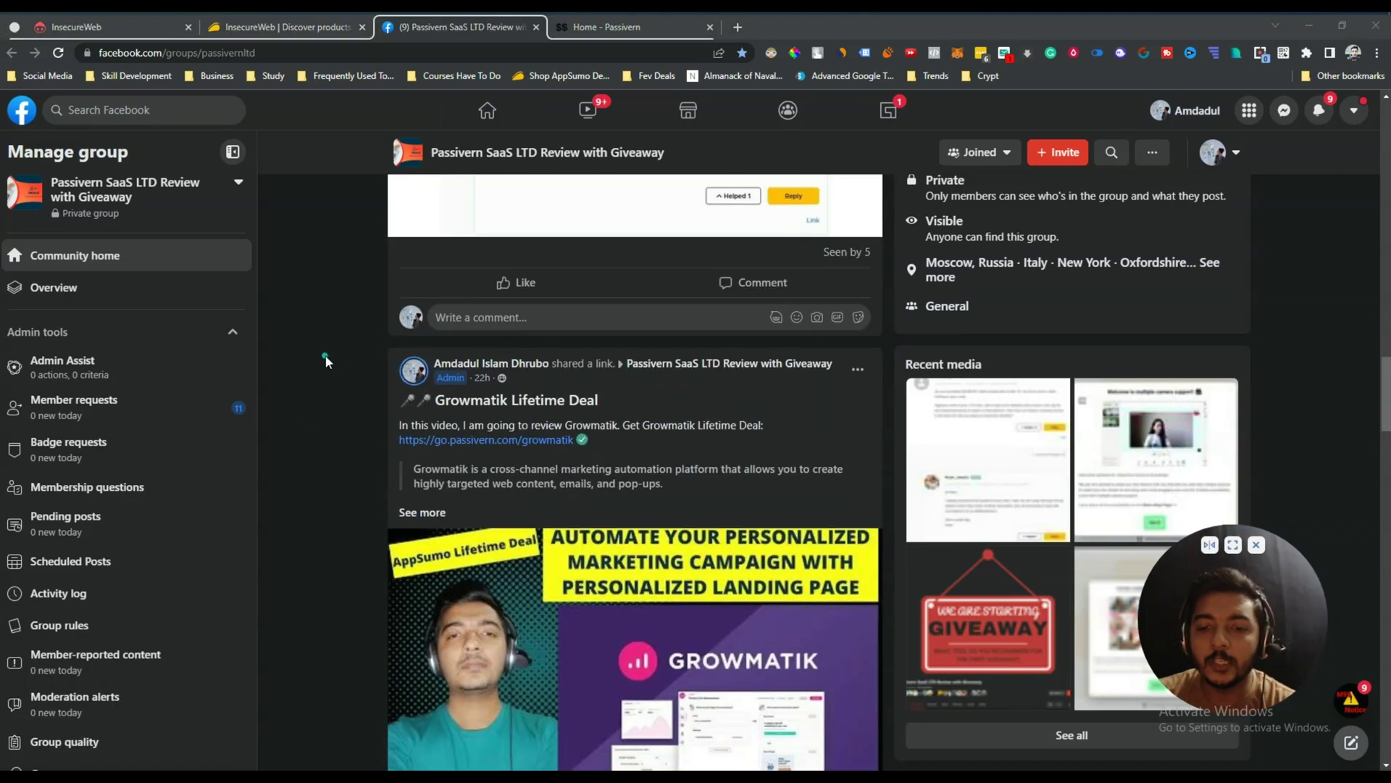
{"action": "scroll", "coordinate": [325, 361], "scroll_direction": "down", "scroll_amount": 13}
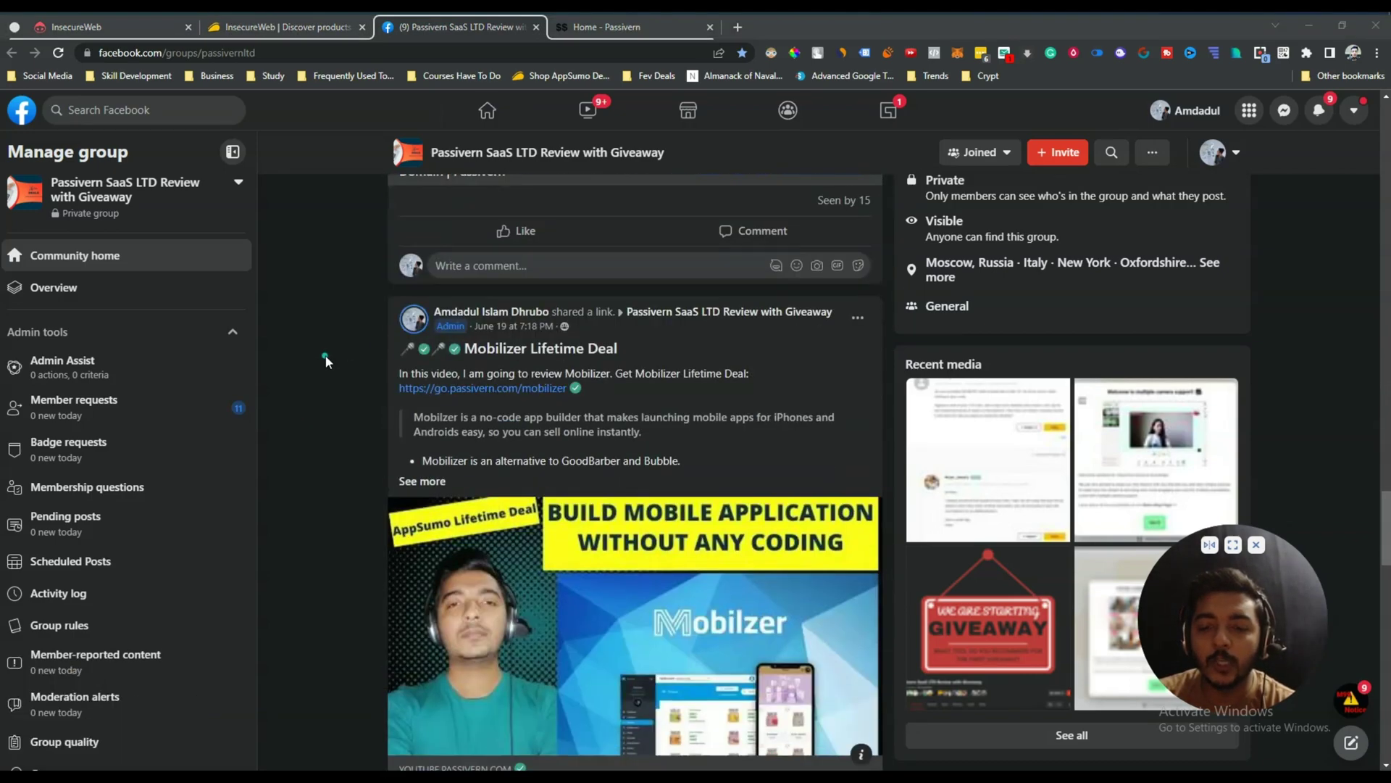
{"action": "scroll", "coordinate": [325, 361], "scroll_direction": "down", "scroll_amount": 13}
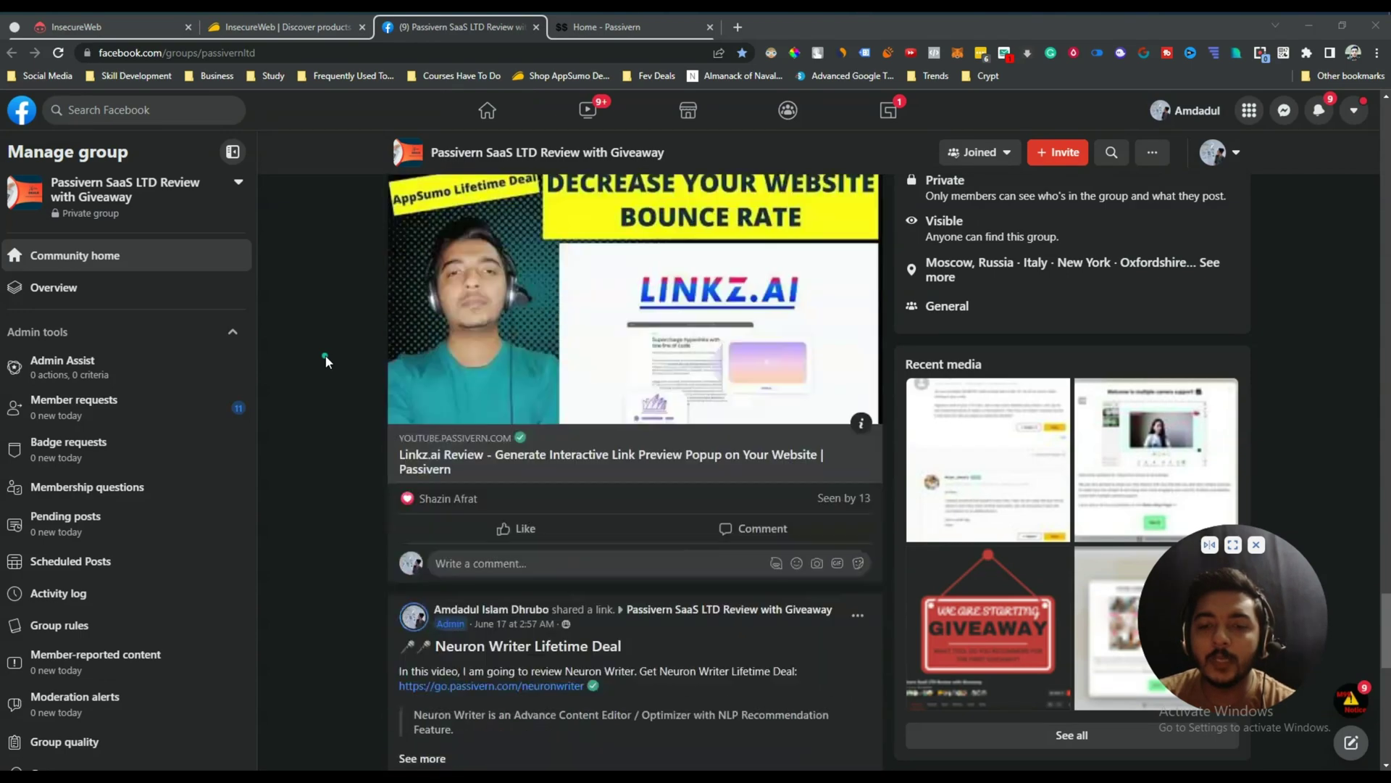
{"action": "scroll", "coordinate": [326, 361], "scroll_direction": "down", "scroll_amount": 5}
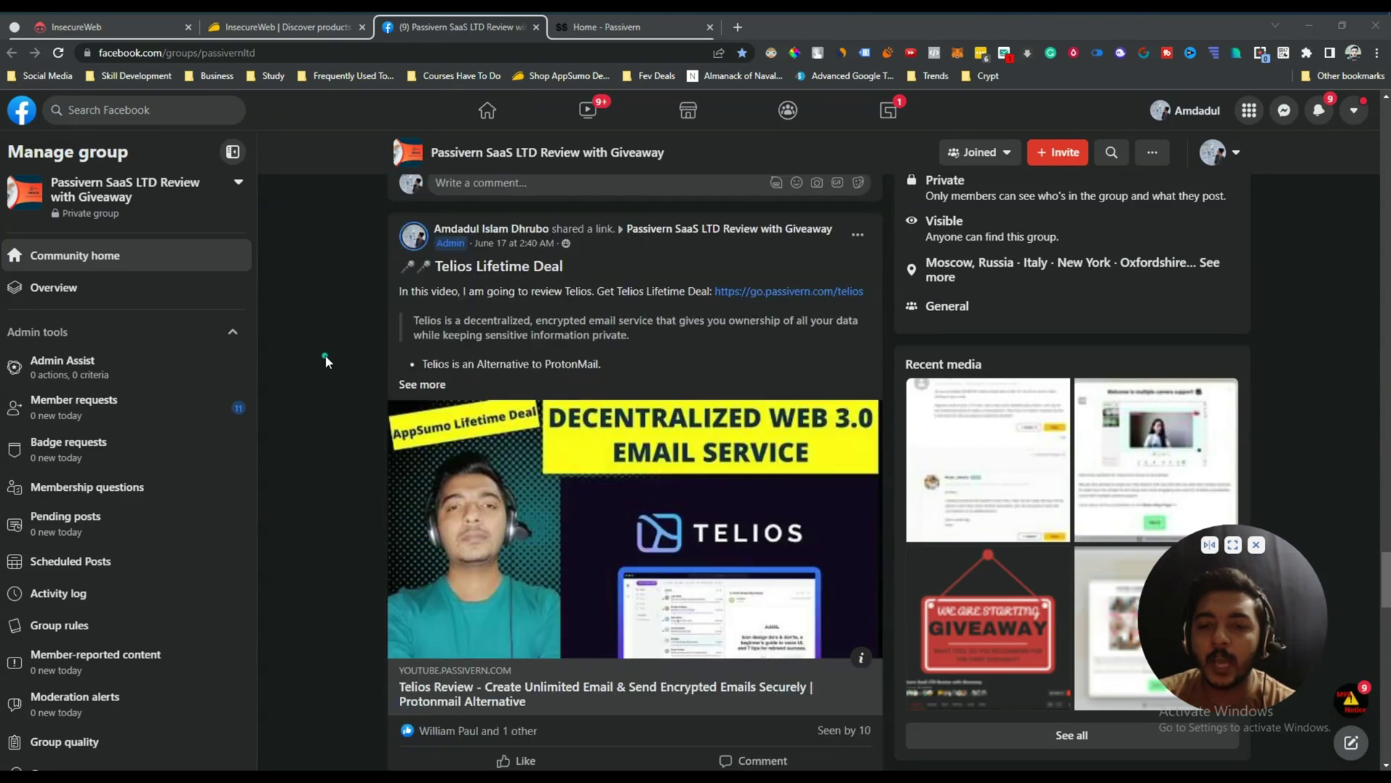
Return to the InsecureWeb Dark Web overview and inspect the breach chart and Organizations table compromises.
{"action": "left_click", "coordinate": [116, 27]}
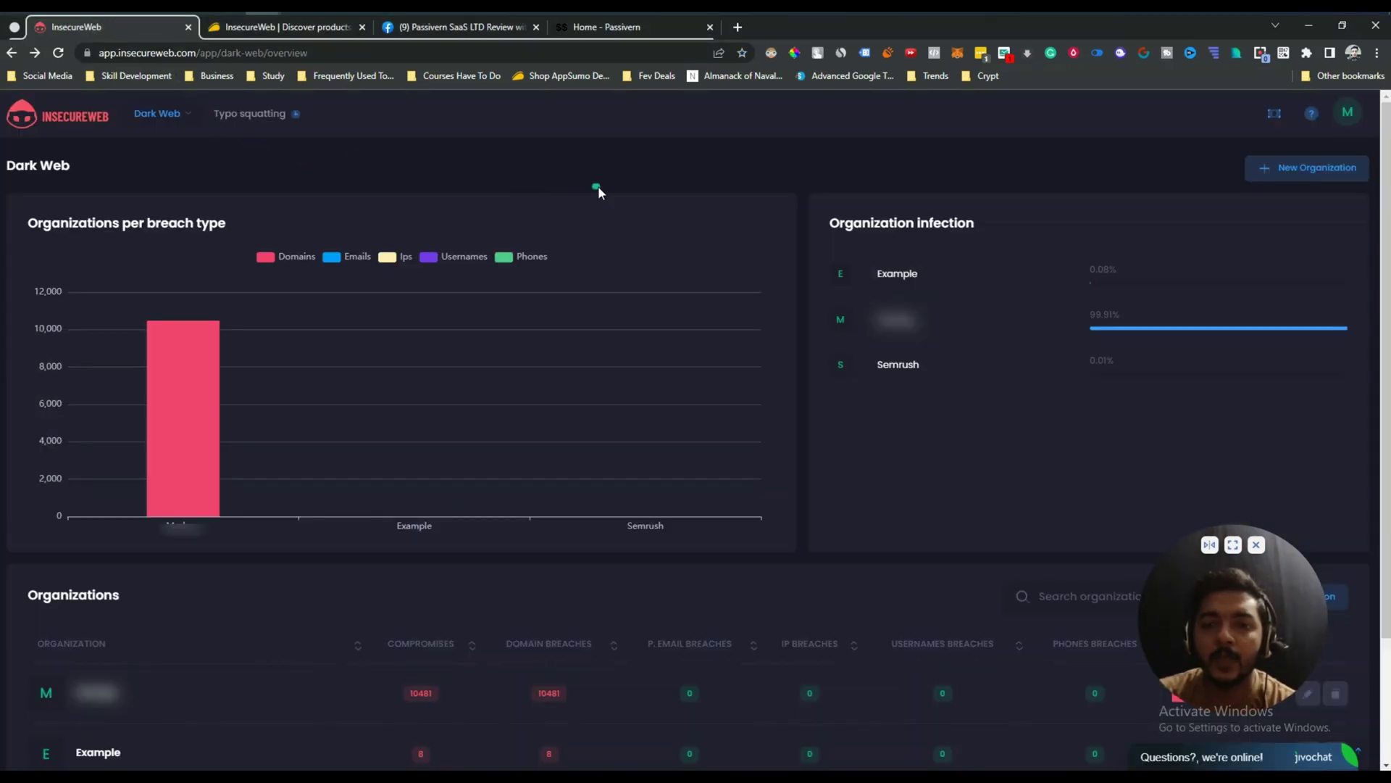
{"action": "mouse_move", "coordinate": [179, 387]}
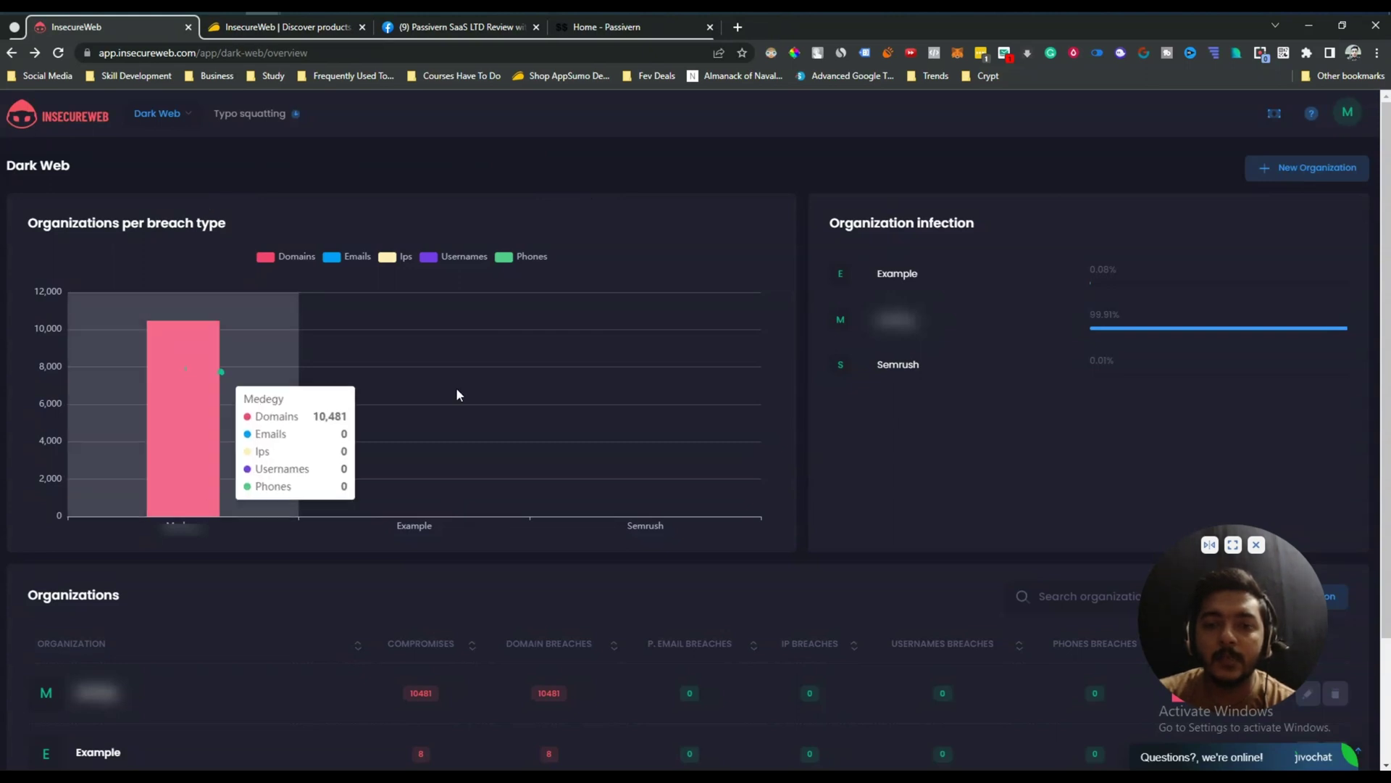
{"action": "scroll", "coordinate": [832, 413], "scroll_direction": "down", "scroll_amount": 2}
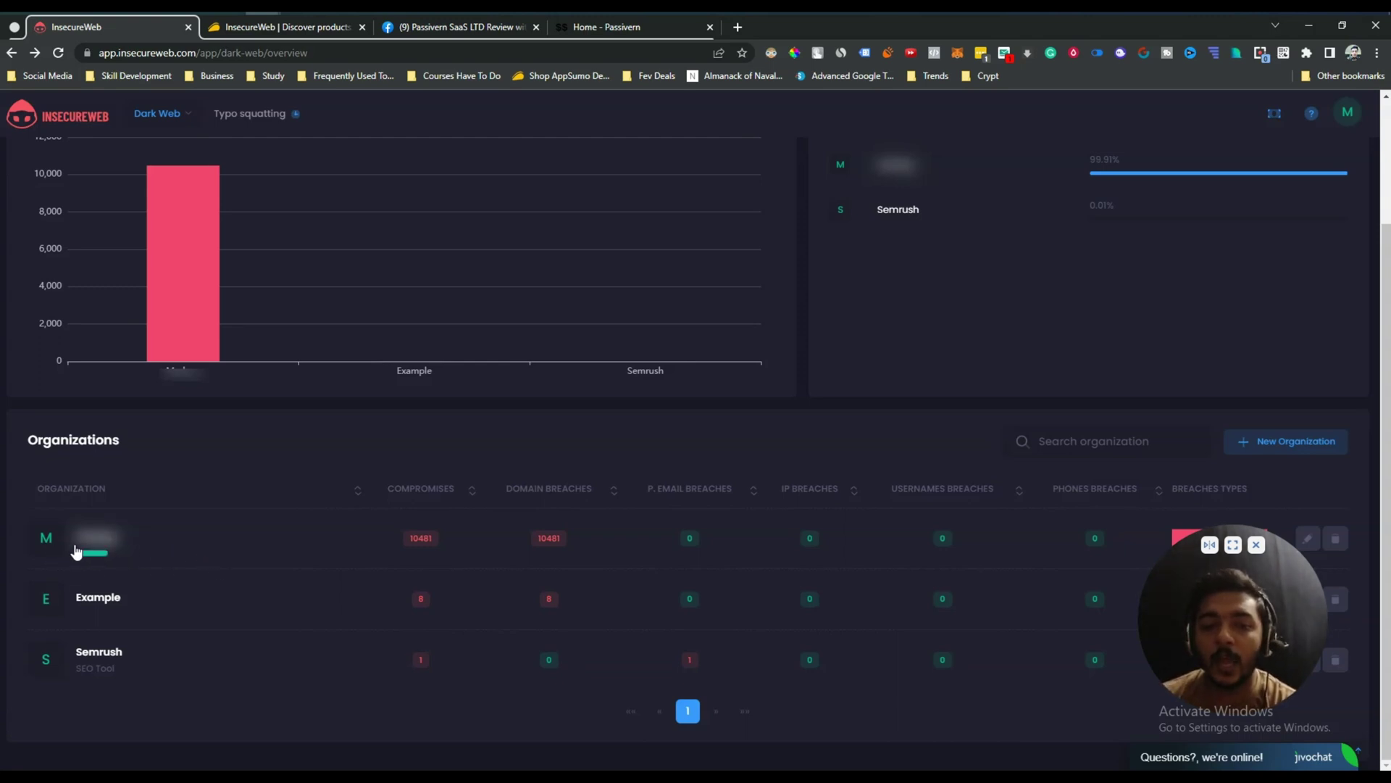
{"action": "mouse_move", "coordinate": [425, 548]}
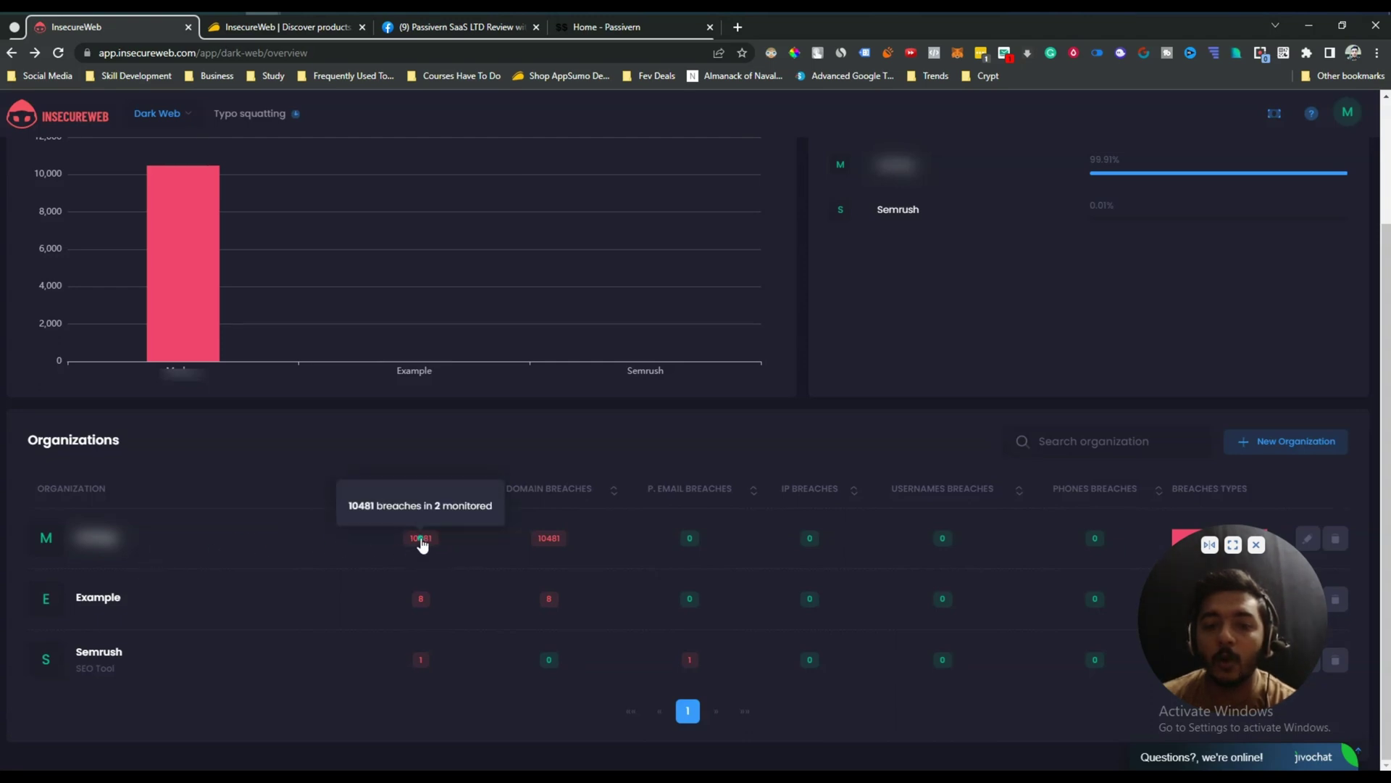
Open the first organization's breach details and scroll through its Domains table.
{"action": "left_click", "coordinate": [420, 539]}
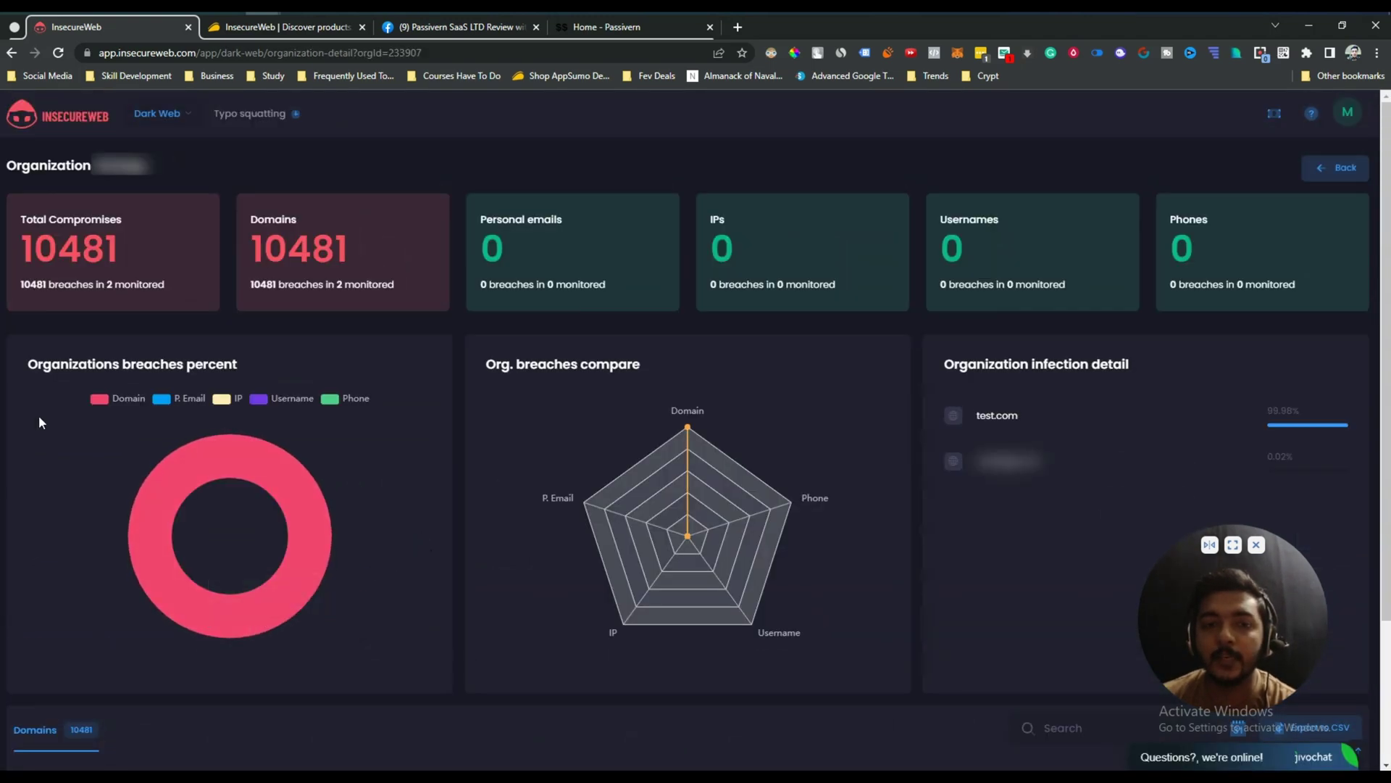
{"action": "scroll", "coordinate": [801, 447], "scroll_direction": "down", "scroll_amount": 5}
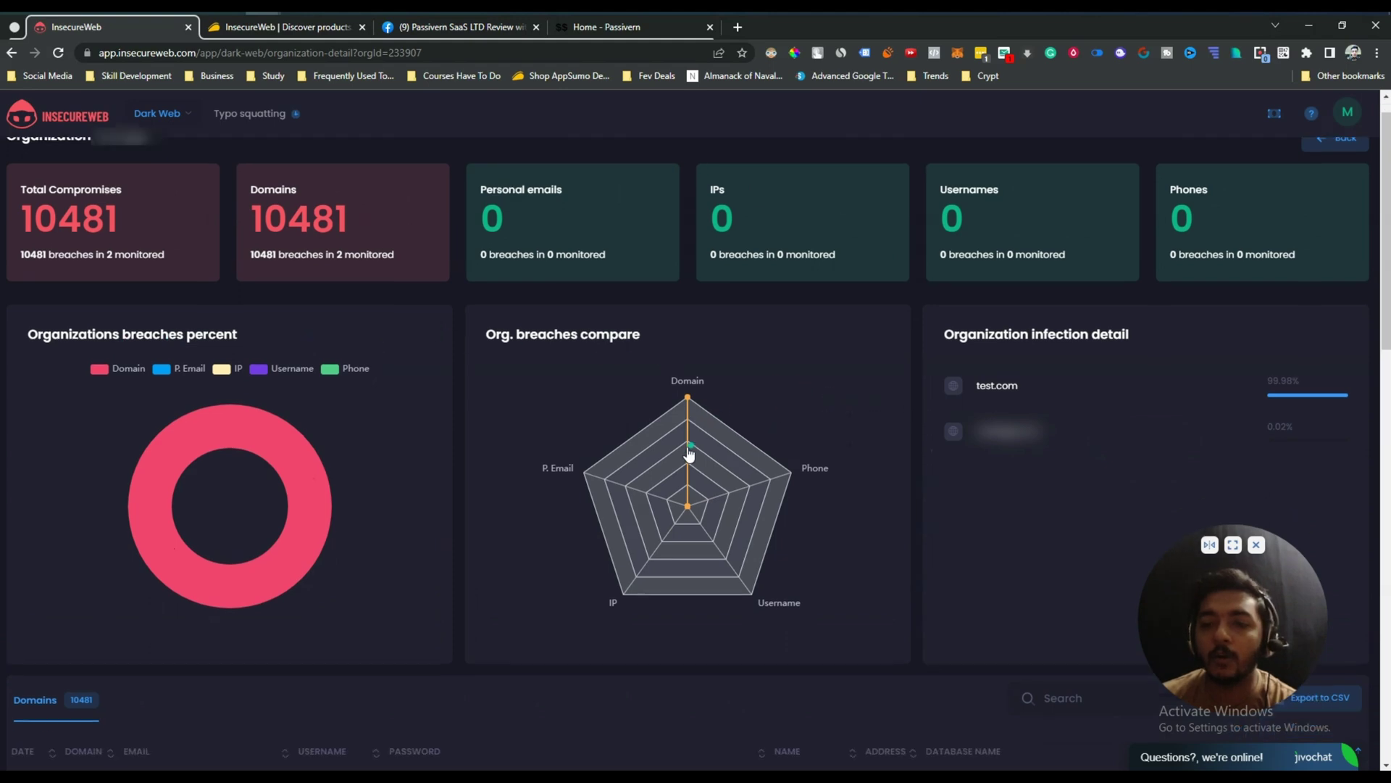
{"action": "scroll", "coordinate": [673, 456], "scroll_direction": "down", "scroll_amount": 2}
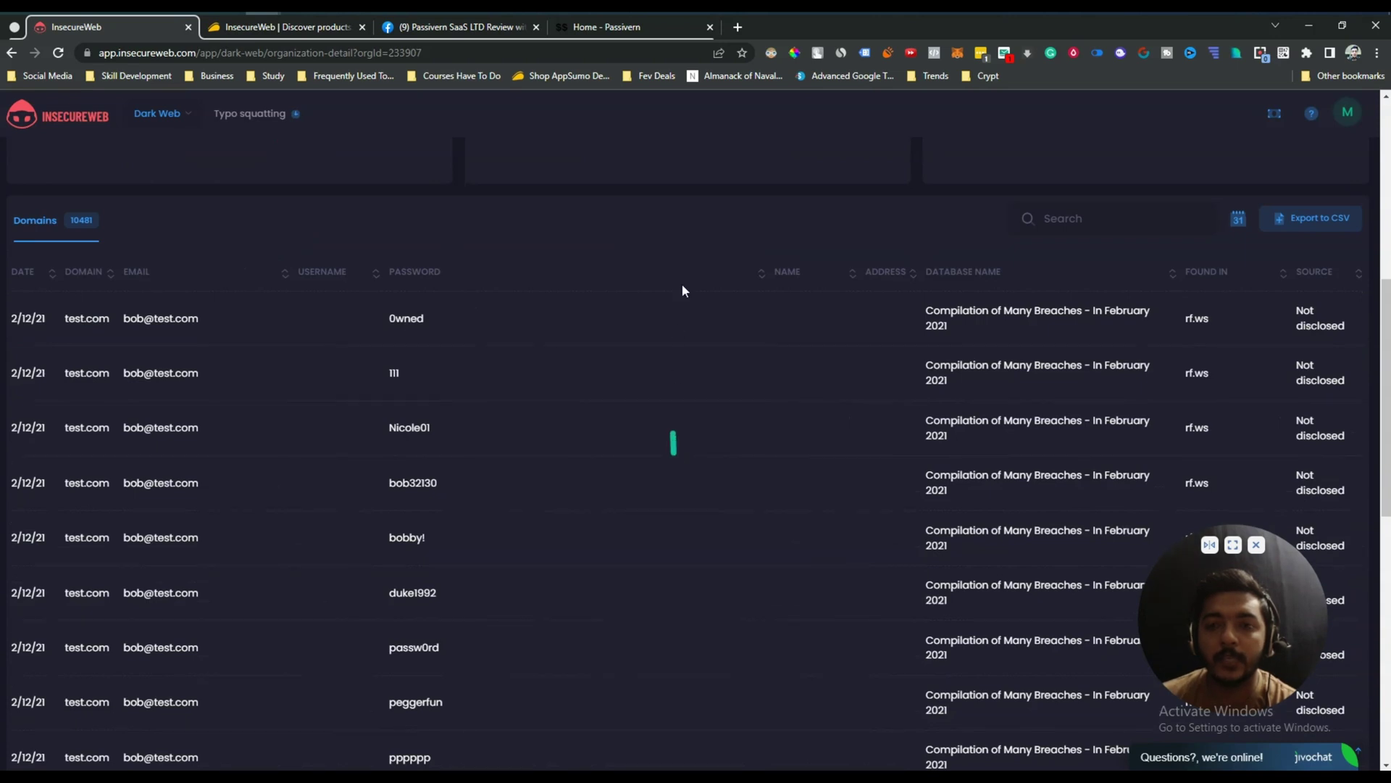
{"action": "scroll", "coordinate": [681, 217], "scroll_direction": "up", "scroll_amount": 7}
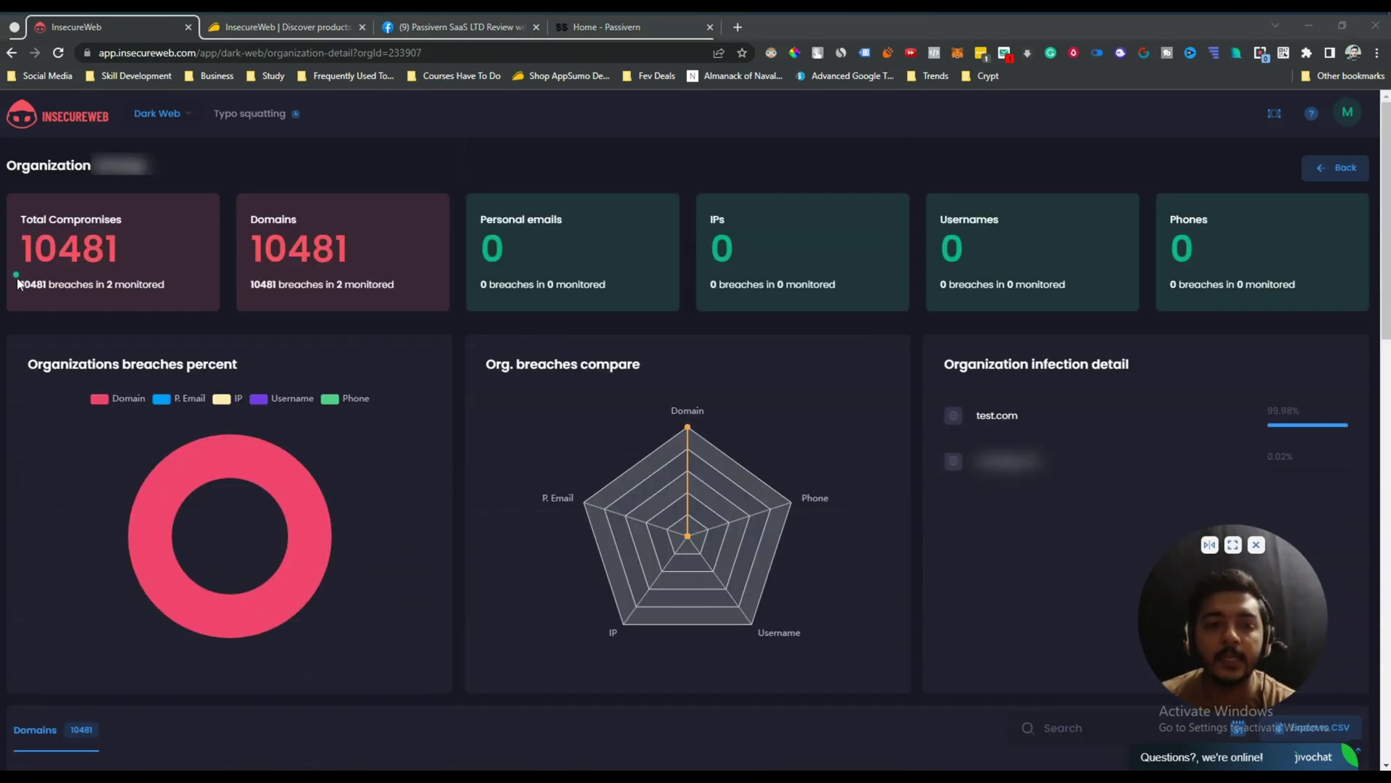
Highlight the stat figures: 10481 total compromises, domain breaches, test.com, and zero emails, IPs, phones.
{"action": "left_click_drag", "start_coordinate": [24, 250], "coordinate": [186, 294]}
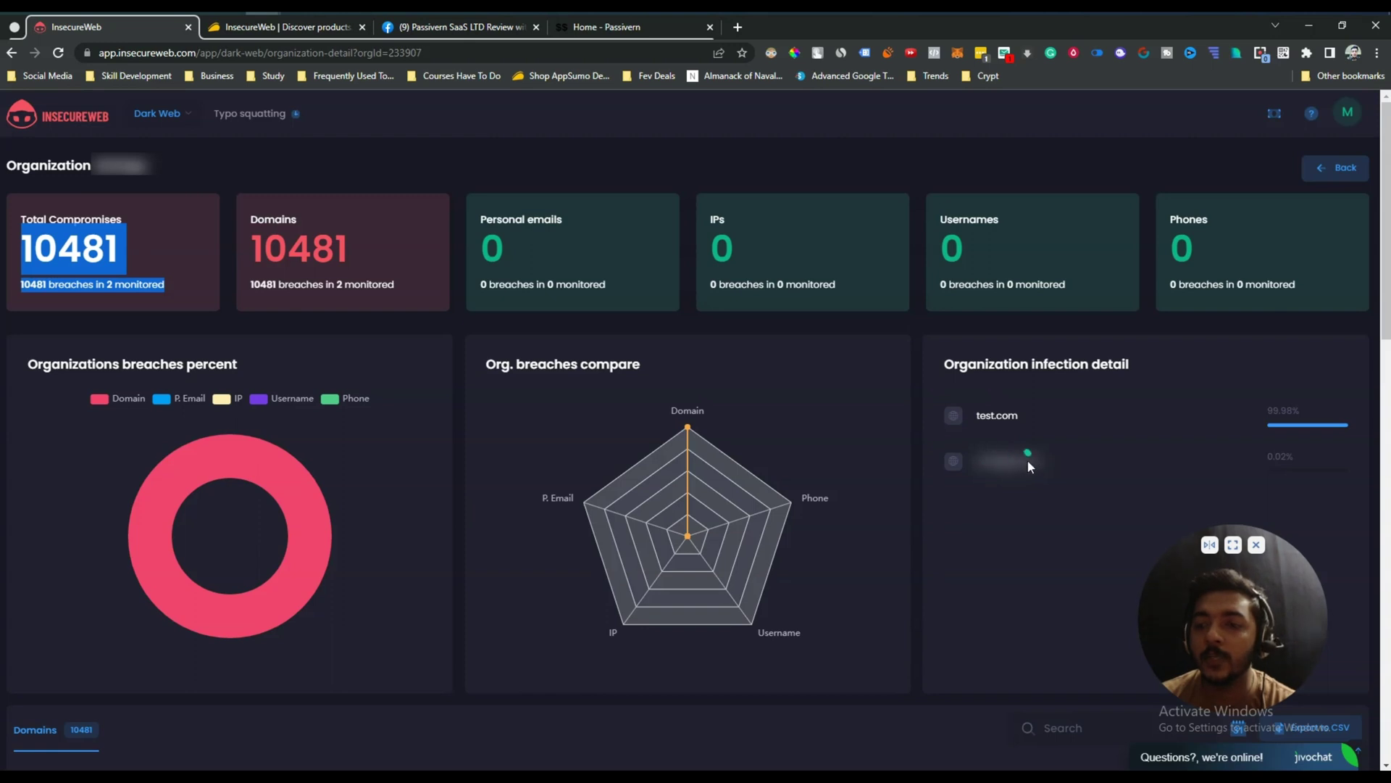
{"action": "left_click_drag", "start_coordinate": [977, 414], "coordinate": [1035, 424]}
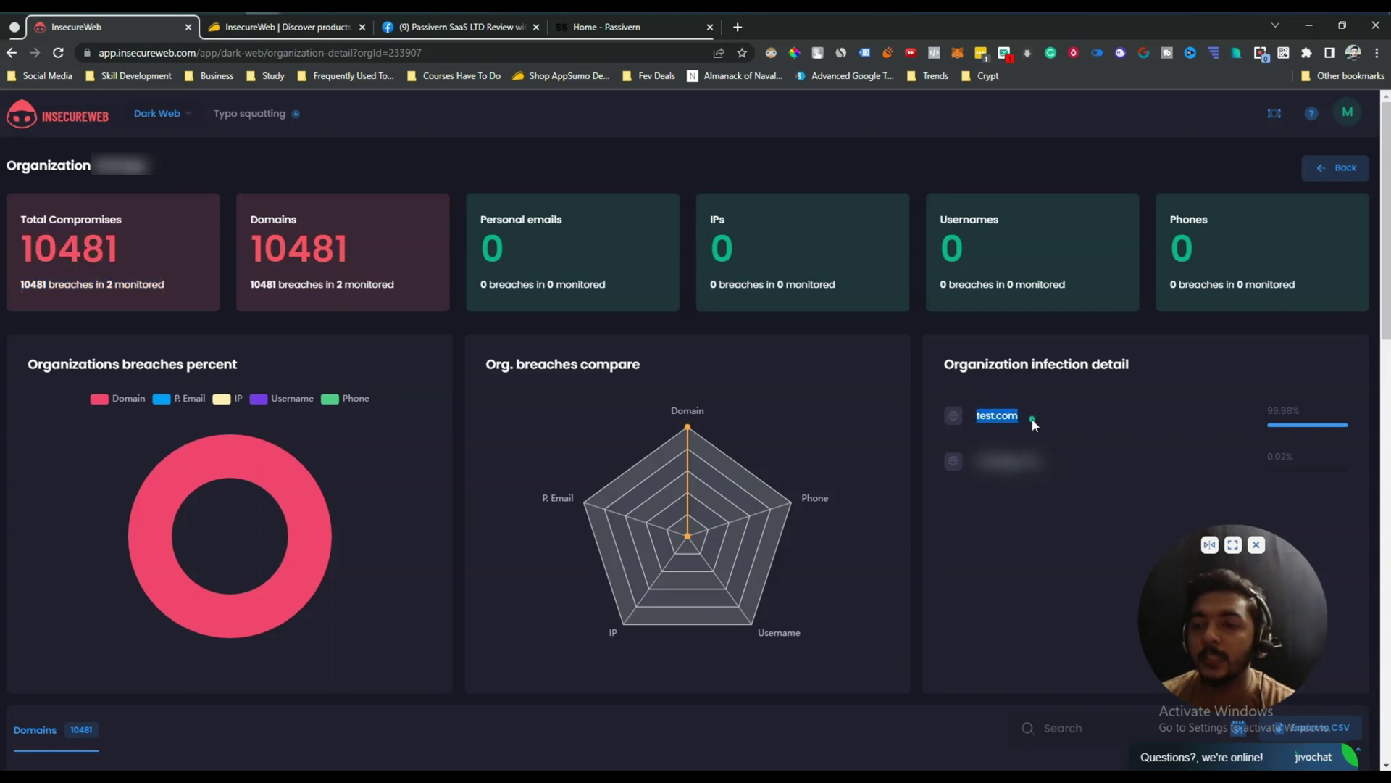
{"action": "left_click_drag", "start_coordinate": [435, 279], "coordinate": [250, 232]}
{"action": "left_click", "coordinate": [487, 225]}
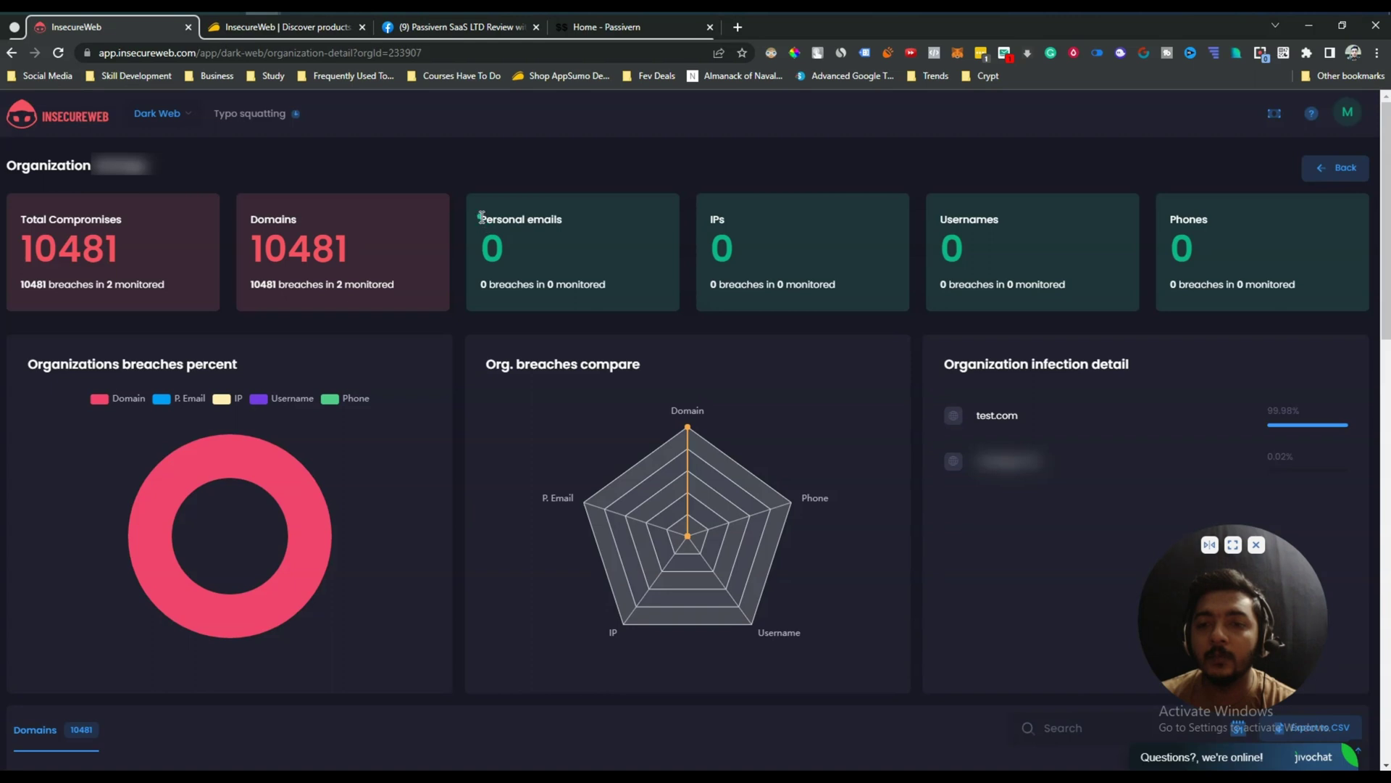
{"action": "left_click_drag", "start_coordinate": [481, 216], "coordinate": [550, 250]}
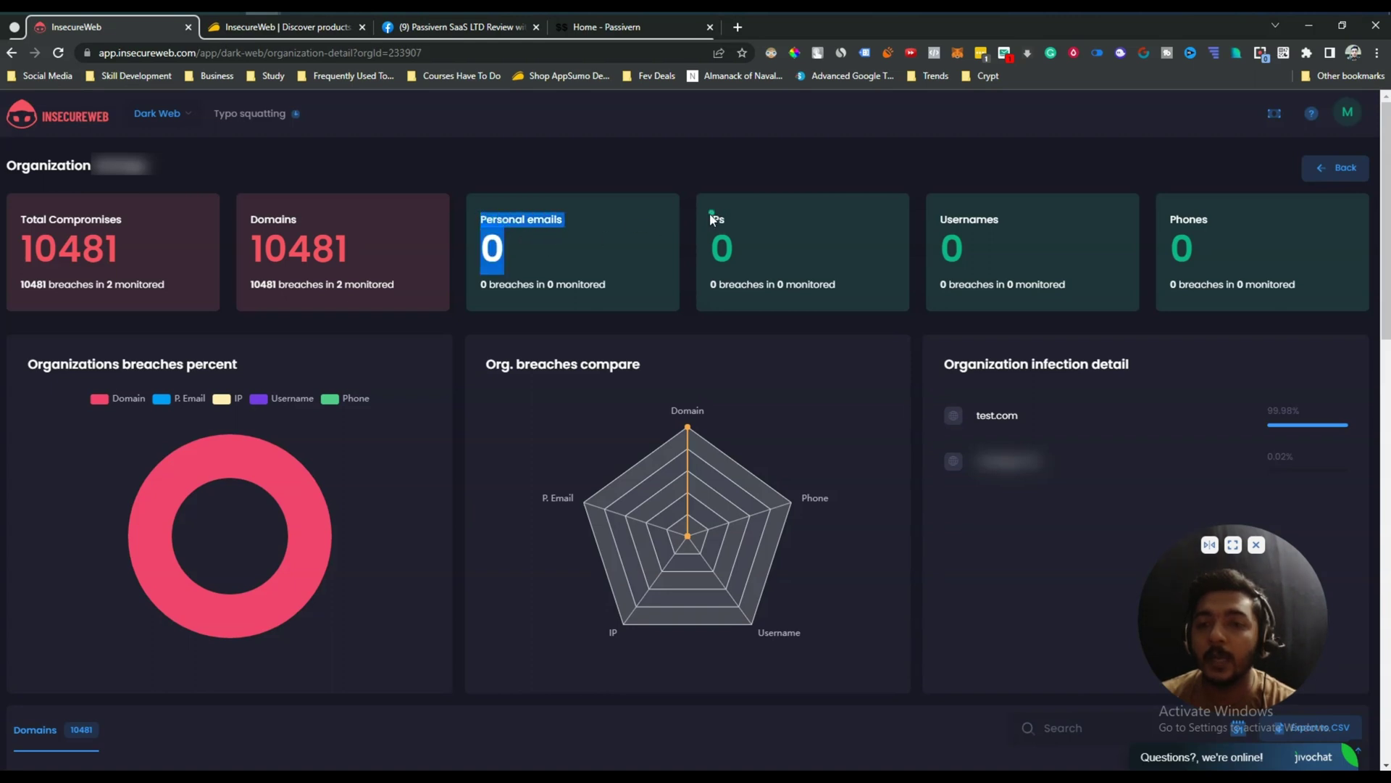
{"action": "left_click_drag", "start_coordinate": [711, 217], "coordinate": [850, 249]}
{"action": "left_click", "coordinate": [940, 221]}
{"action": "left_click_drag", "start_coordinate": [1170, 217], "coordinate": [1226, 257]}
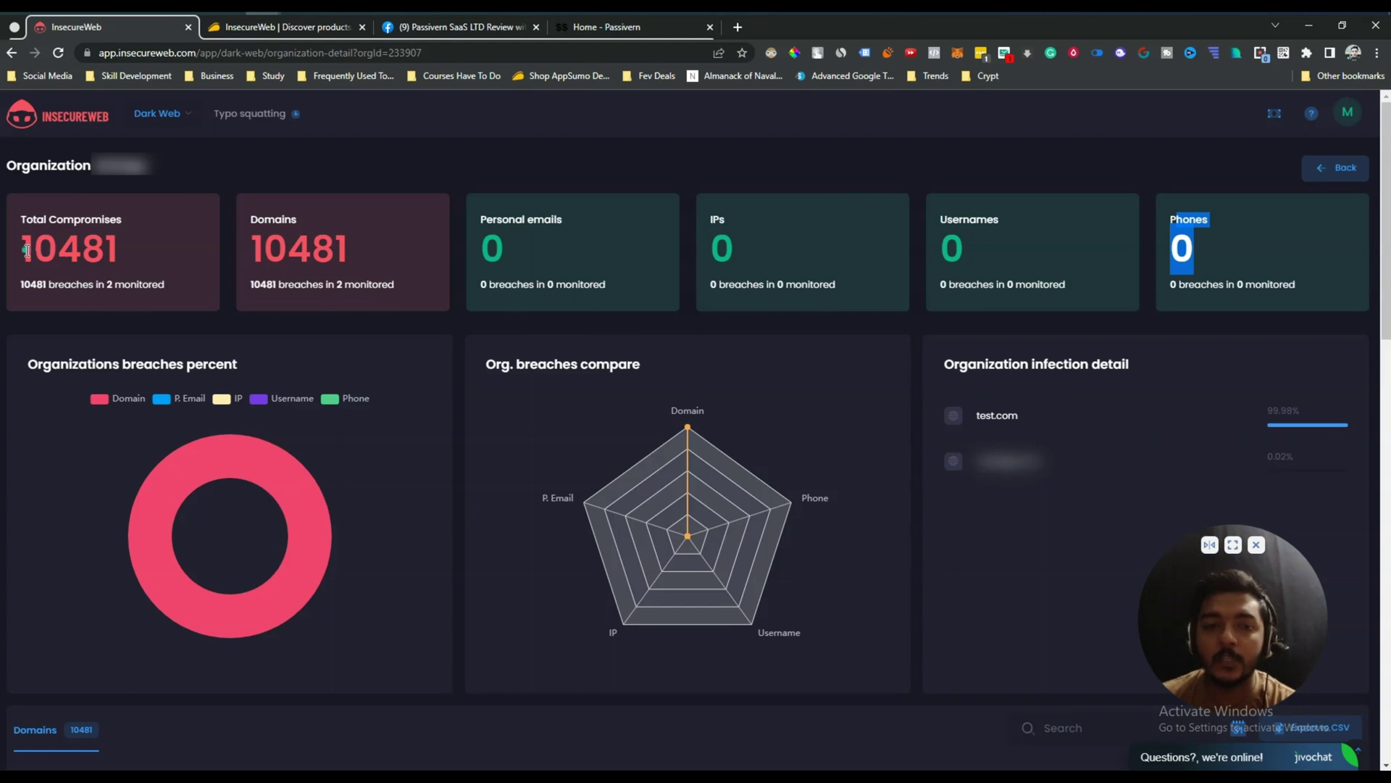
{"action": "left_click_drag", "start_coordinate": [23, 250], "coordinate": [130, 254]}
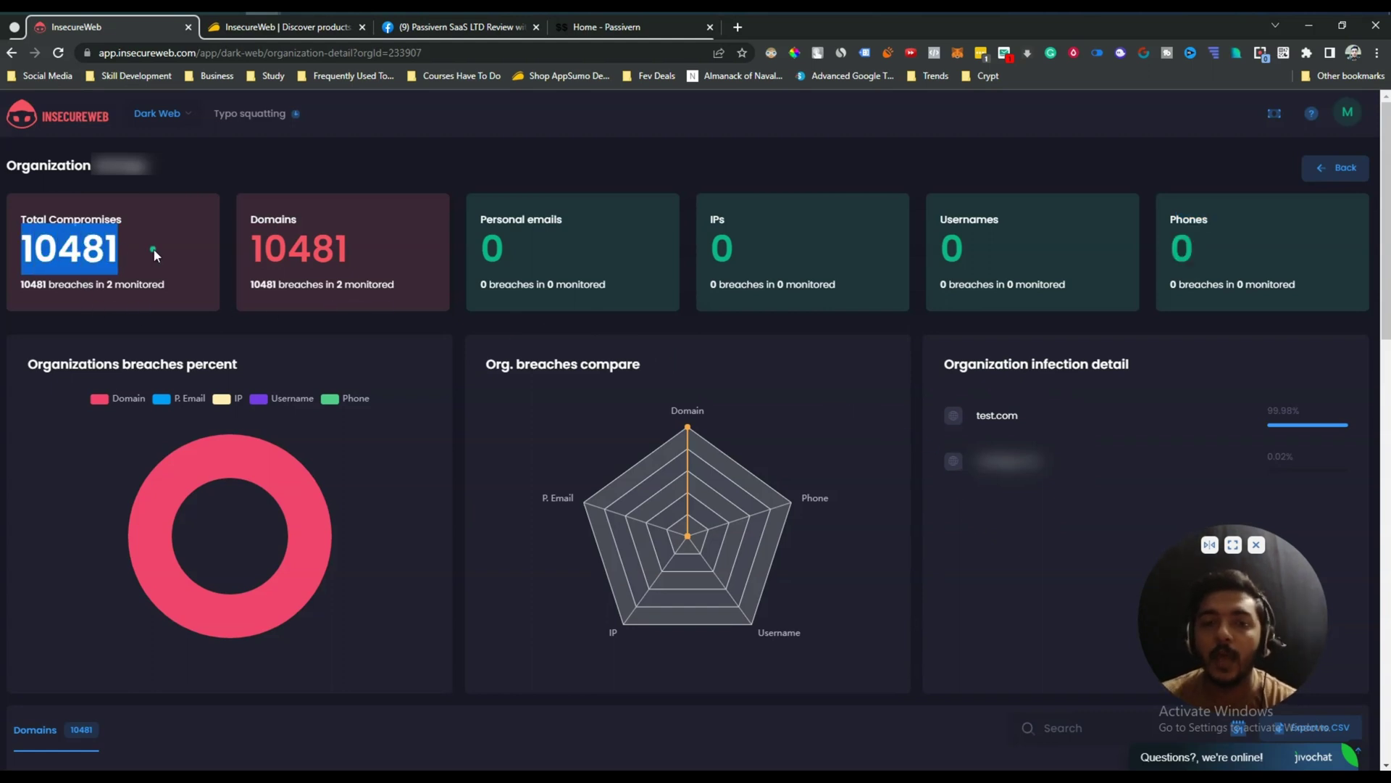
{"action": "scroll", "coordinate": [576, 559], "scroll_direction": "down", "scroll_amount": 5}
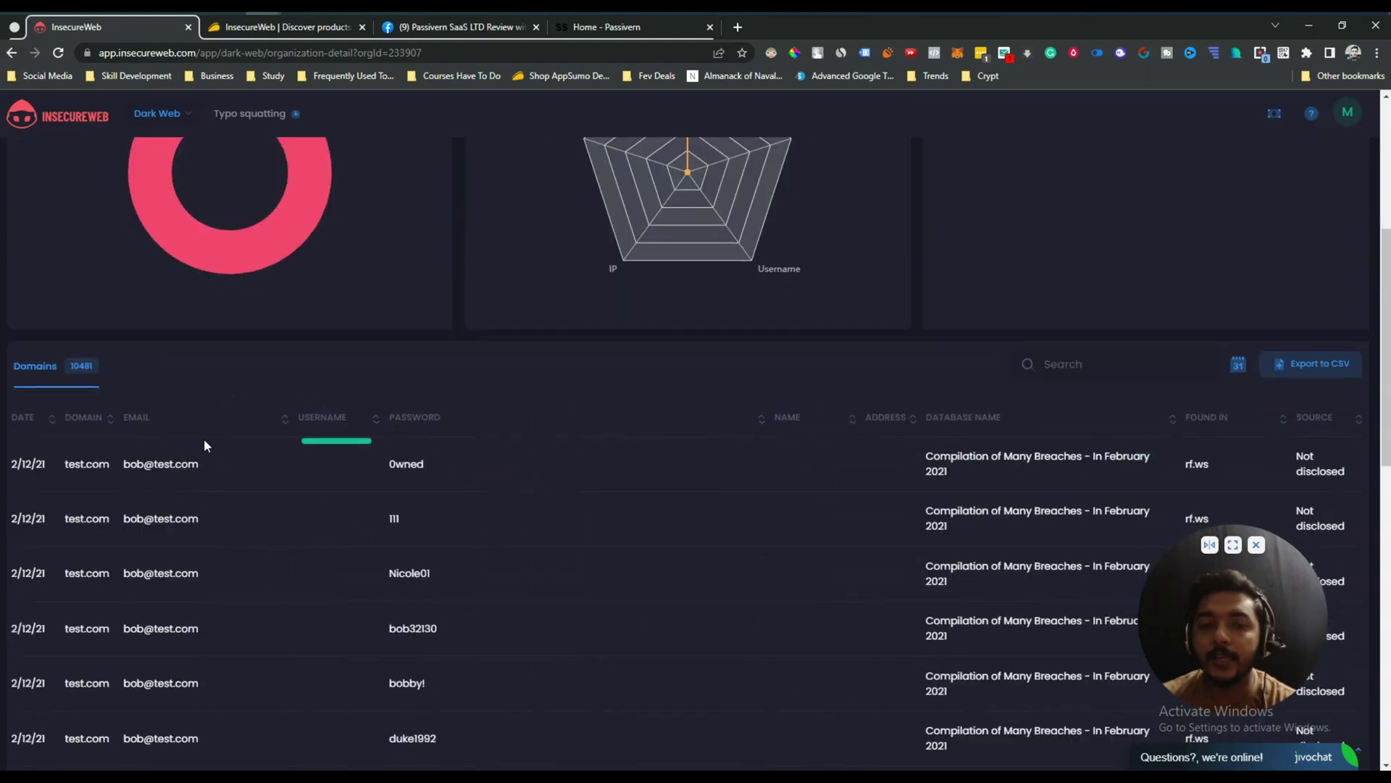
{"action": "scroll", "coordinate": [37, 456], "scroll_direction": "down", "scroll_amount": 2}
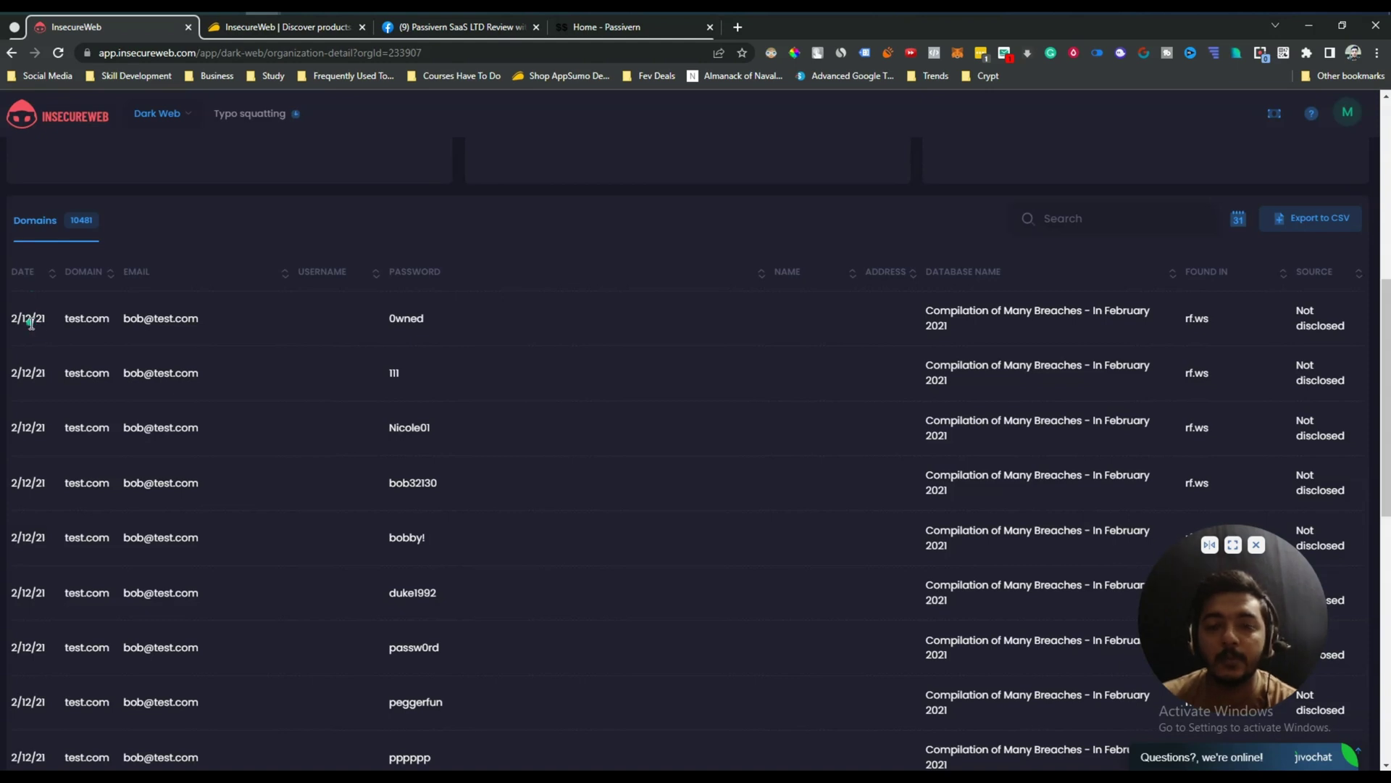
{"action": "double_click", "coordinate": [415, 321]}
{"action": "double_click", "coordinate": [410, 427]}
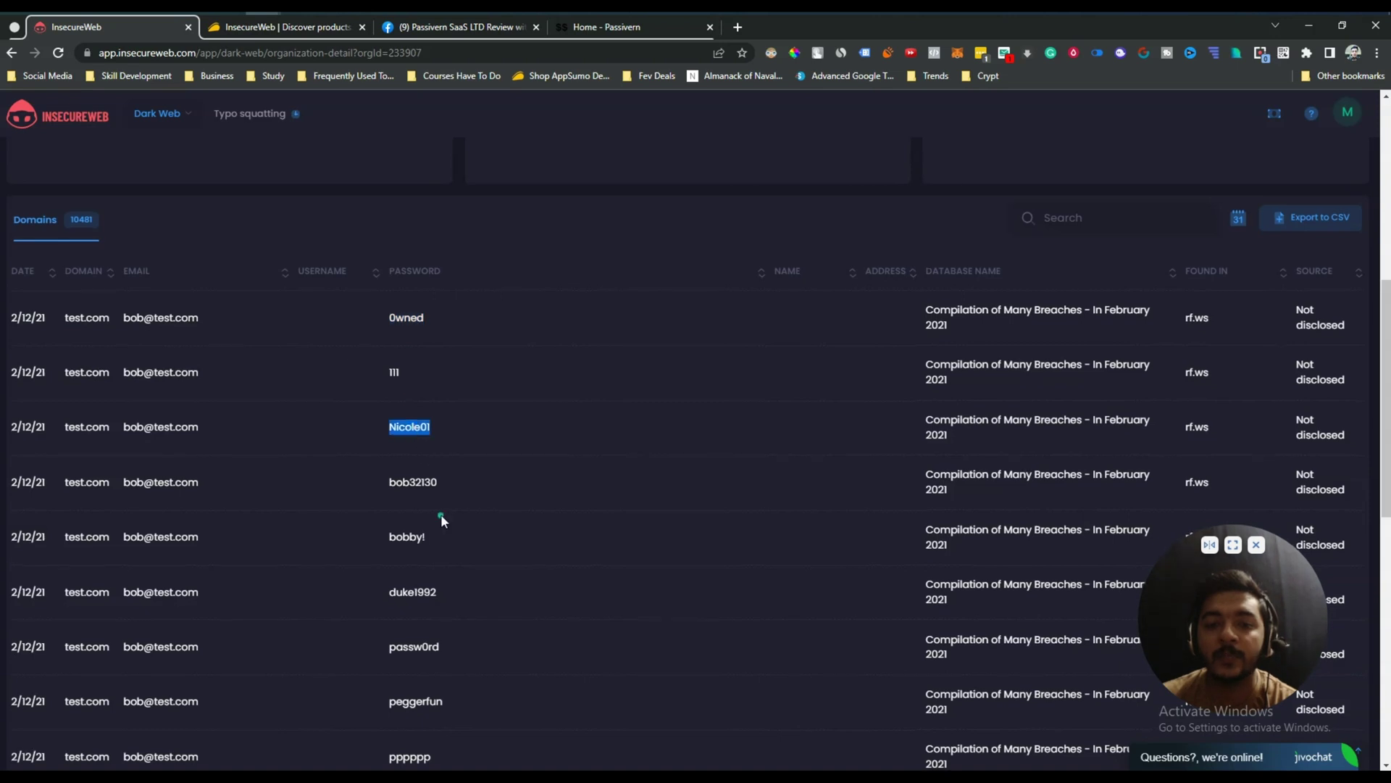
{"action": "scroll", "coordinate": [405, 446], "scroll_direction": "down", "scroll_amount": 3}
{"action": "double_click", "coordinate": [403, 431]}
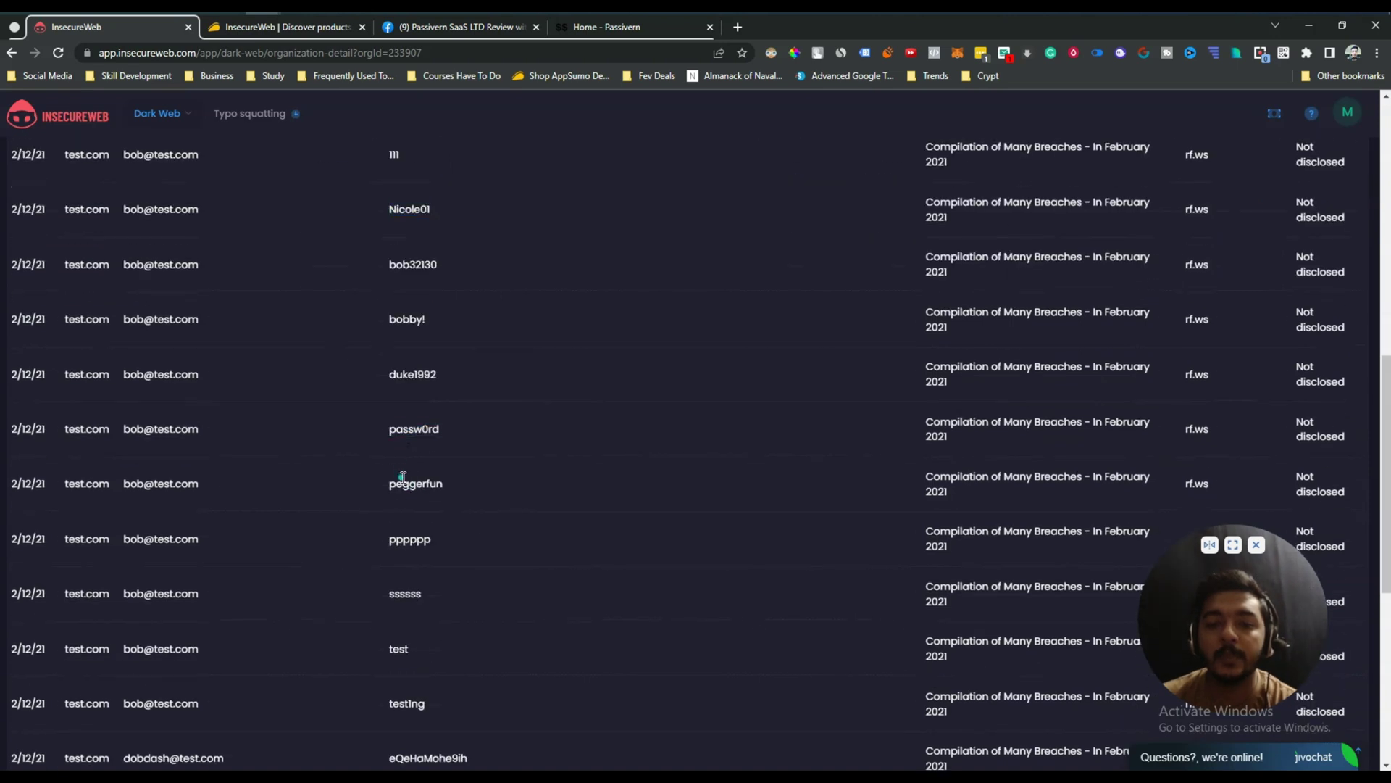
{"action": "double_click", "coordinate": [403, 480]}
{"action": "scroll", "coordinate": [403, 478], "scroll_direction": "down", "scroll_amount": 3}
{"action": "double_click", "coordinate": [398, 376]}
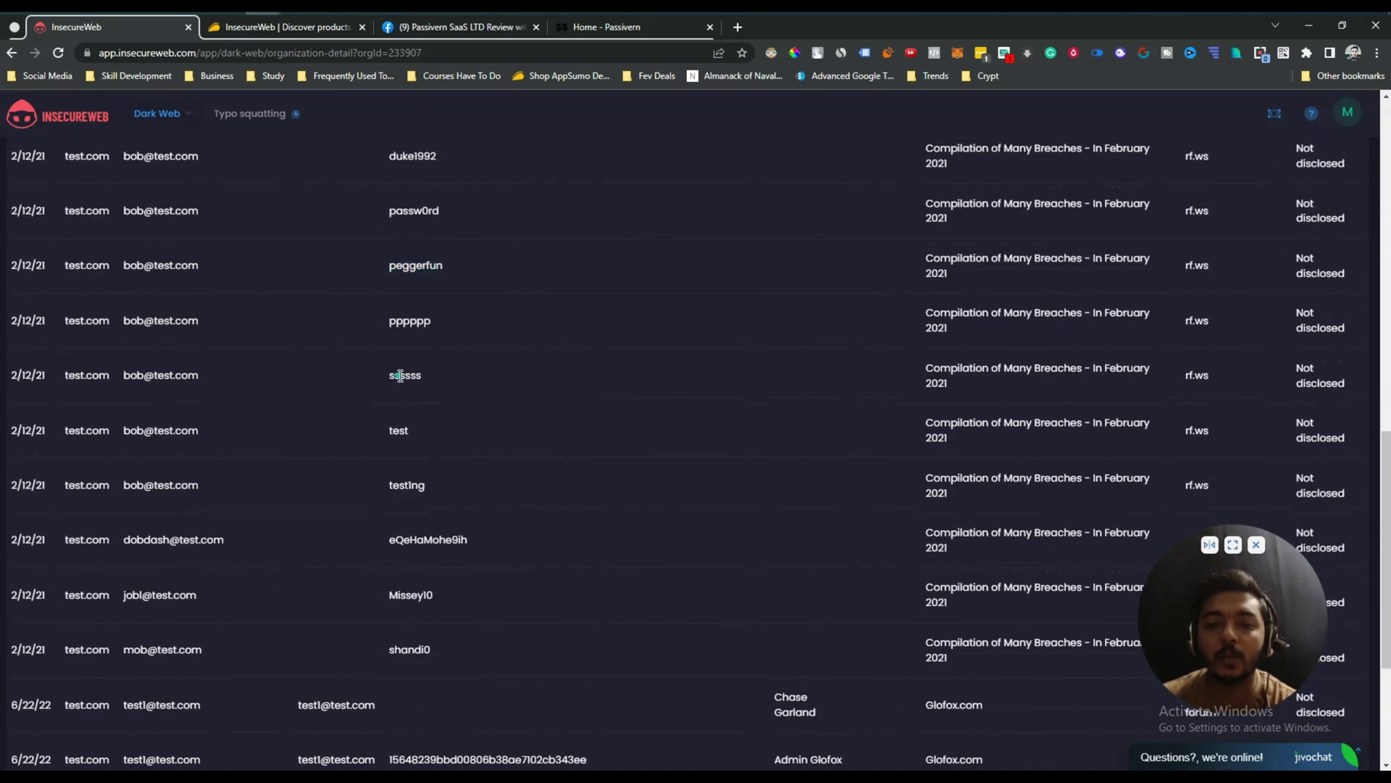
{"action": "double_click", "coordinate": [397, 430]}
{"action": "scroll", "coordinate": [476, 481], "scroll_direction": "up", "scroll_amount": 6}
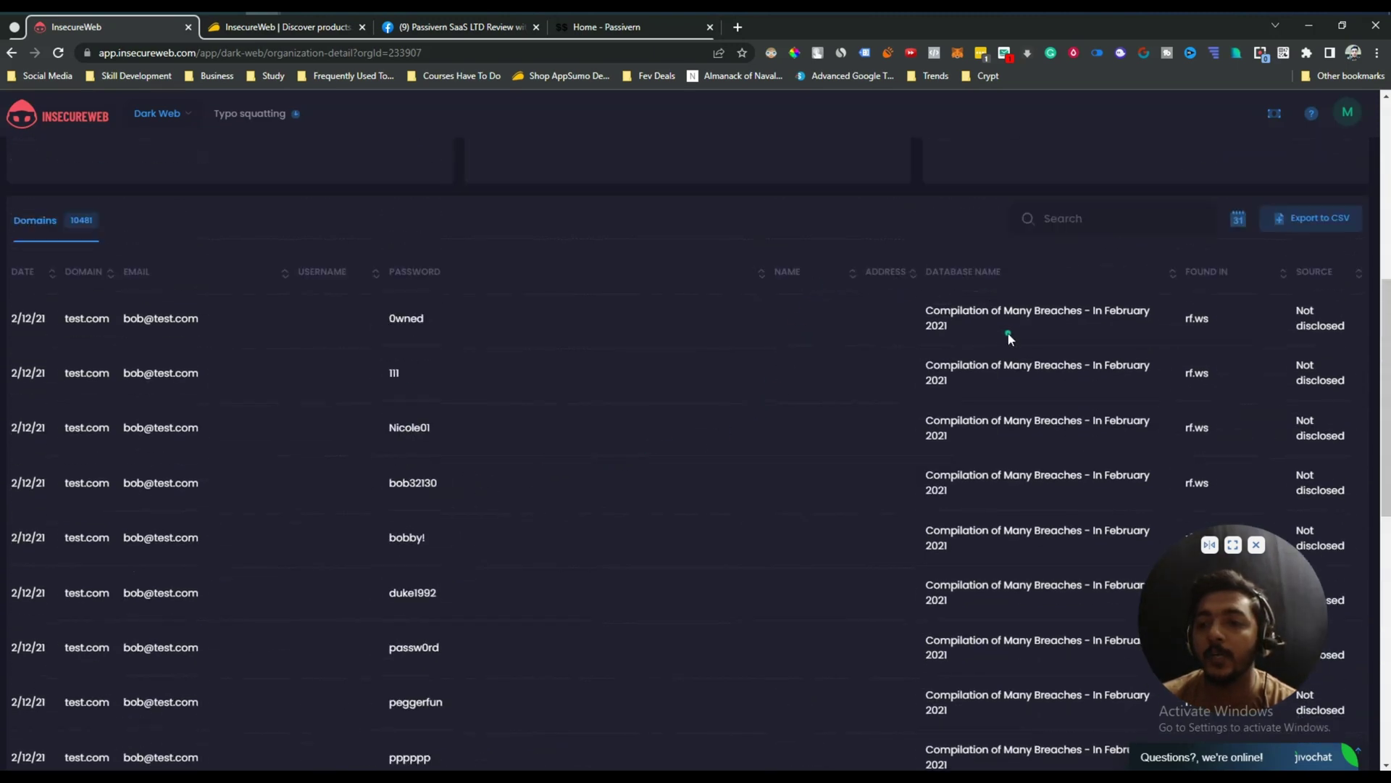
{"action": "left_click_drag", "start_coordinate": [930, 311], "coordinate": [966, 386]}
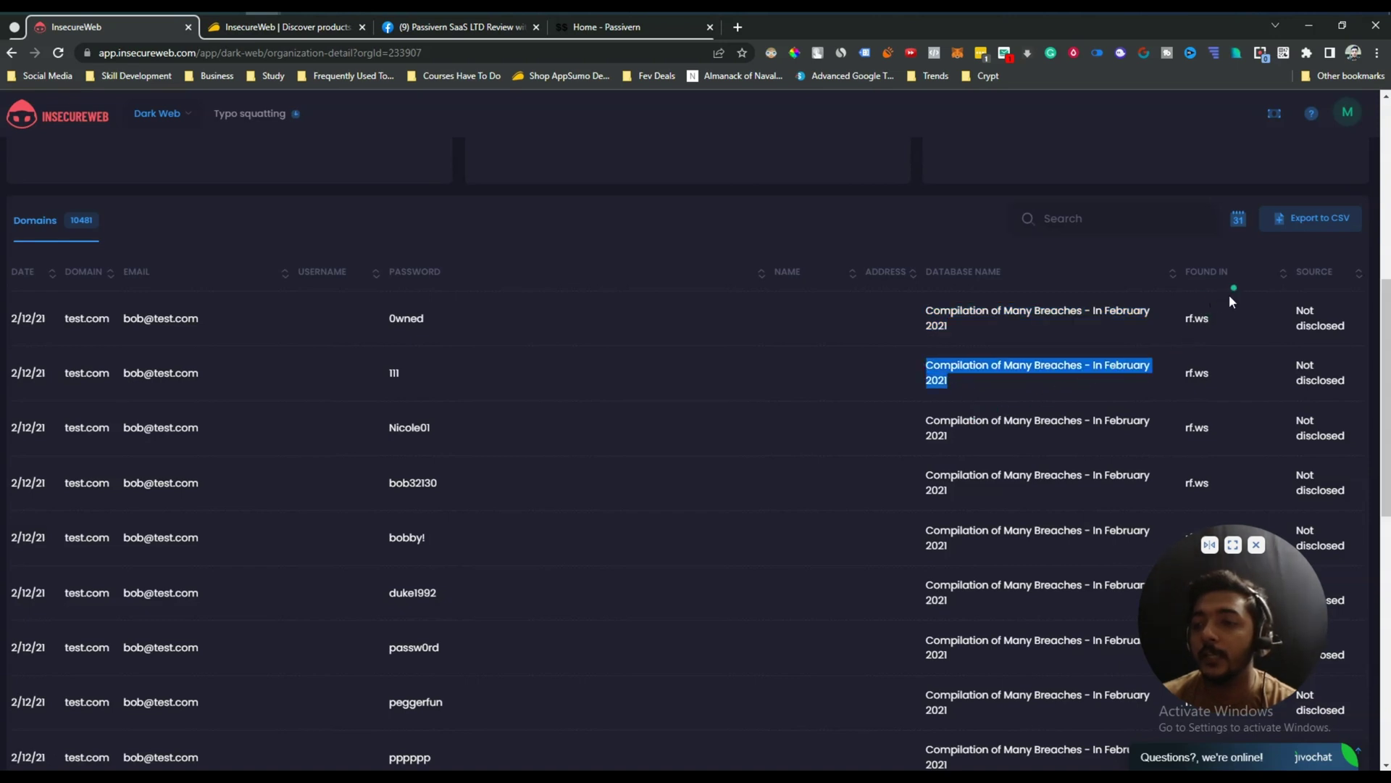
{"action": "scroll", "coordinate": [1218, 369], "scroll_direction": "down", "scroll_amount": 2}
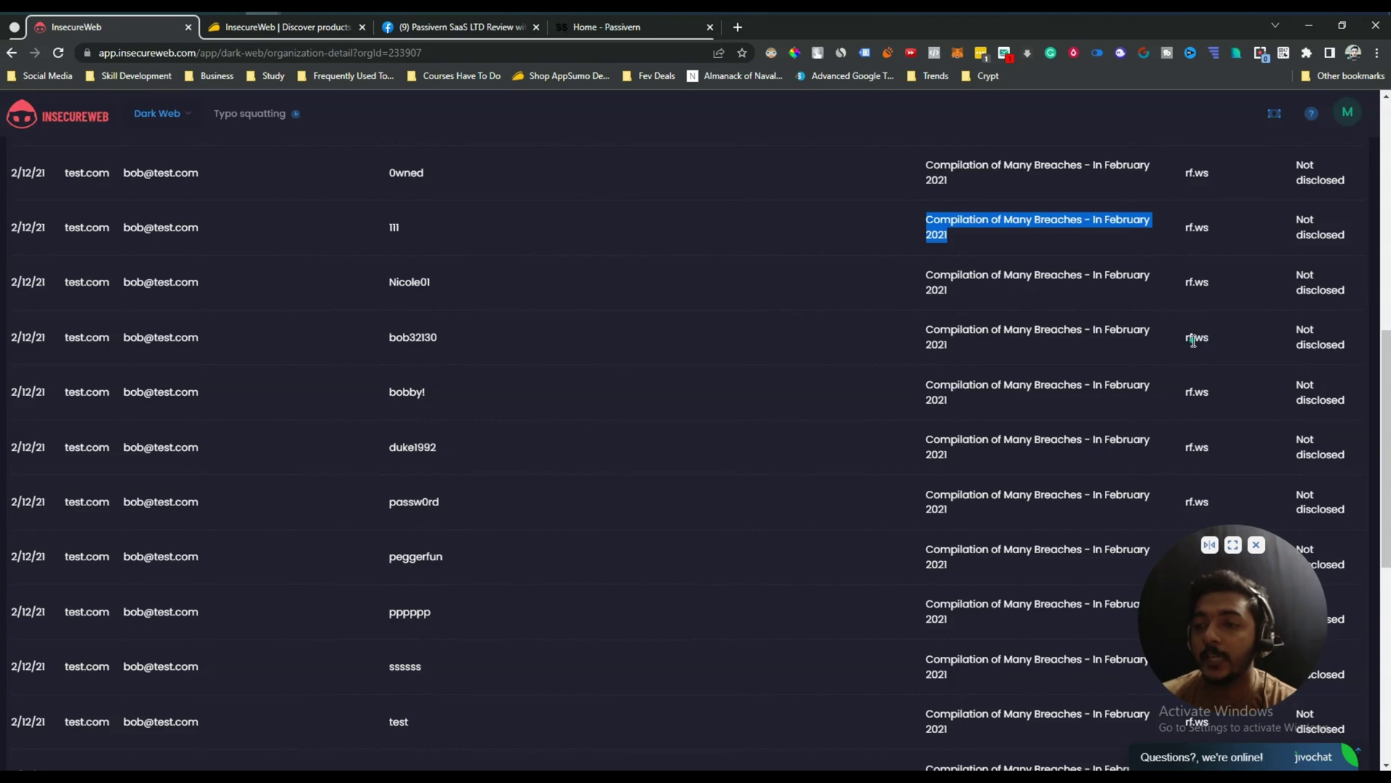
{"action": "scroll", "coordinate": [1194, 348], "scroll_direction": "up", "scroll_amount": 2}
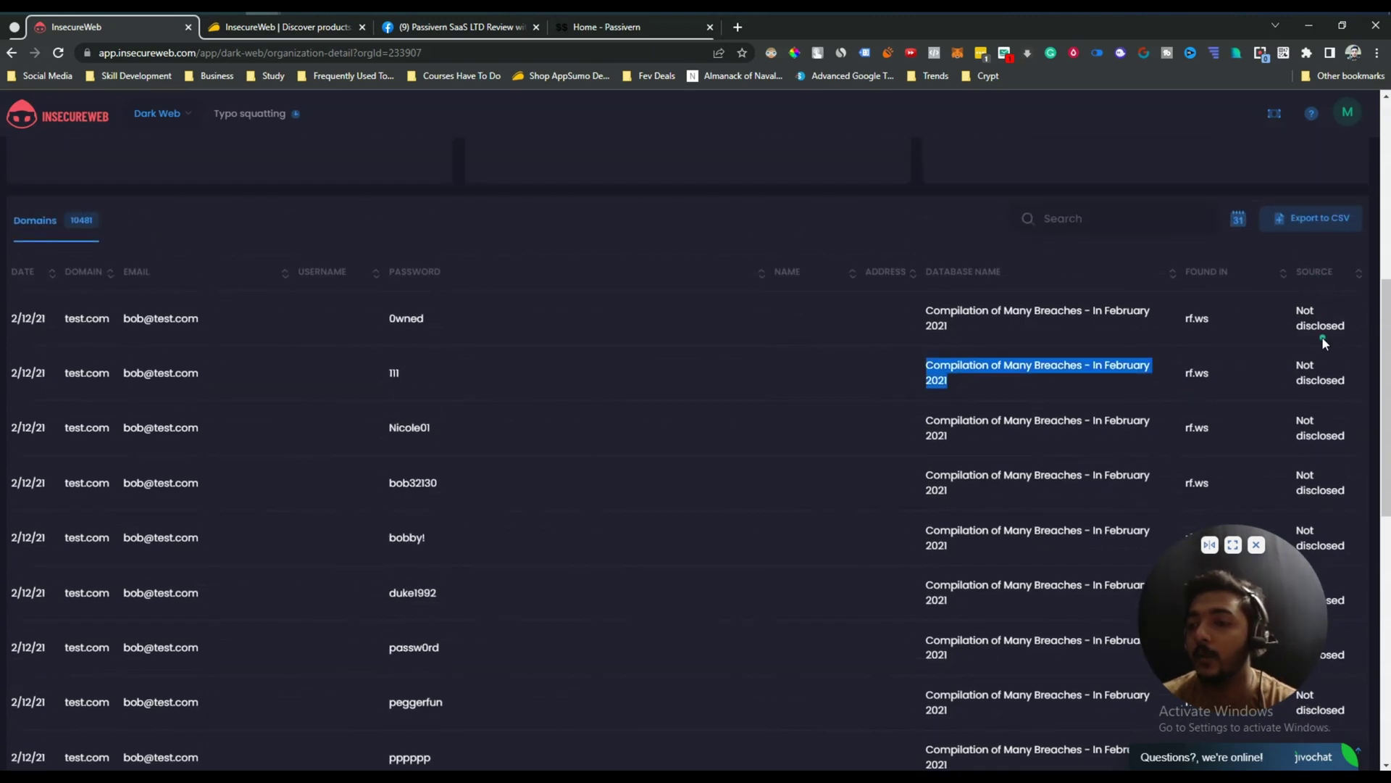
{"action": "scroll", "coordinate": [1320, 355], "scroll_direction": "down", "scroll_amount": 2}
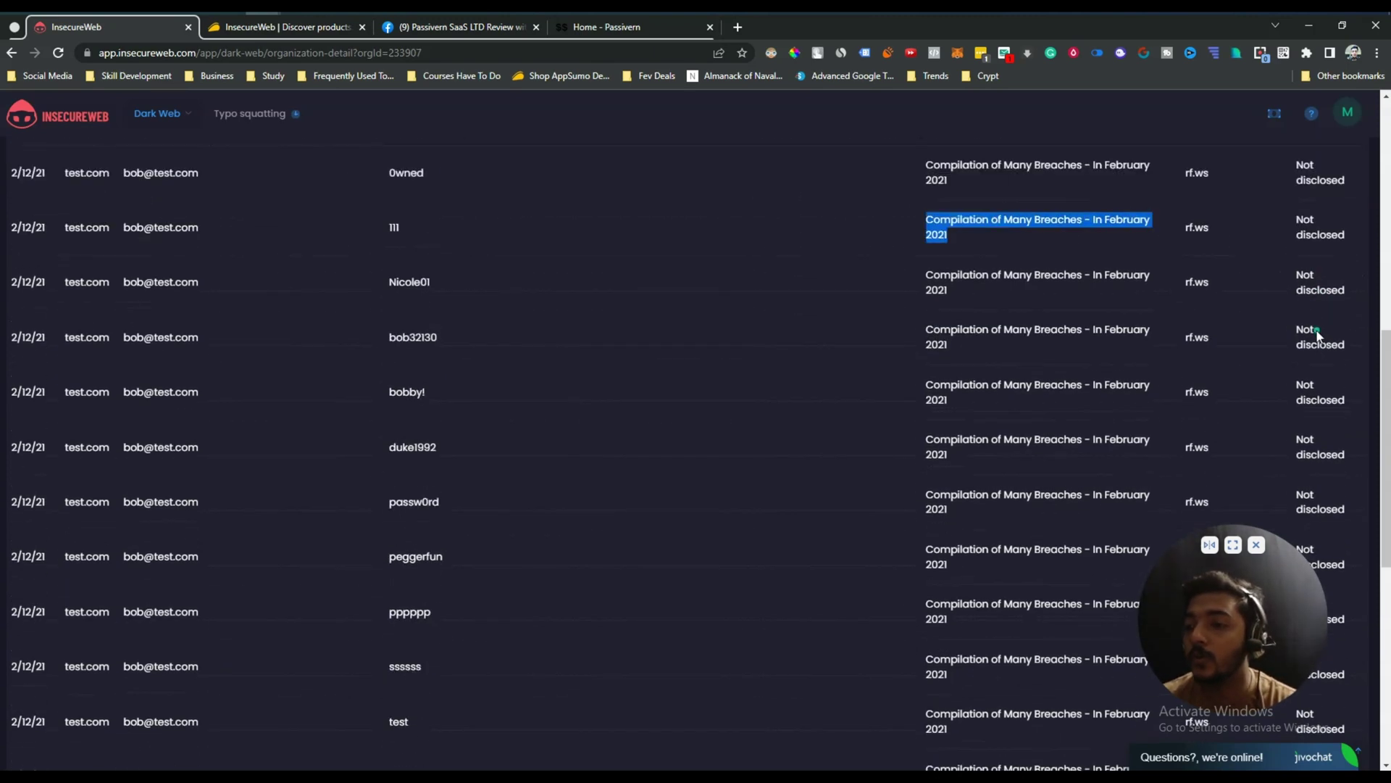
{"action": "scroll", "coordinate": [1319, 354], "scroll_direction": "down", "scroll_amount": 6}
{"action": "scroll", "coordinate": [1311, 352], "scroll_direction": "up", "scroll_amount": 3}
{"action": "scroll", "coordinate": [1311, 352], "scroll_direction": "down", "scroll_amount": 5}
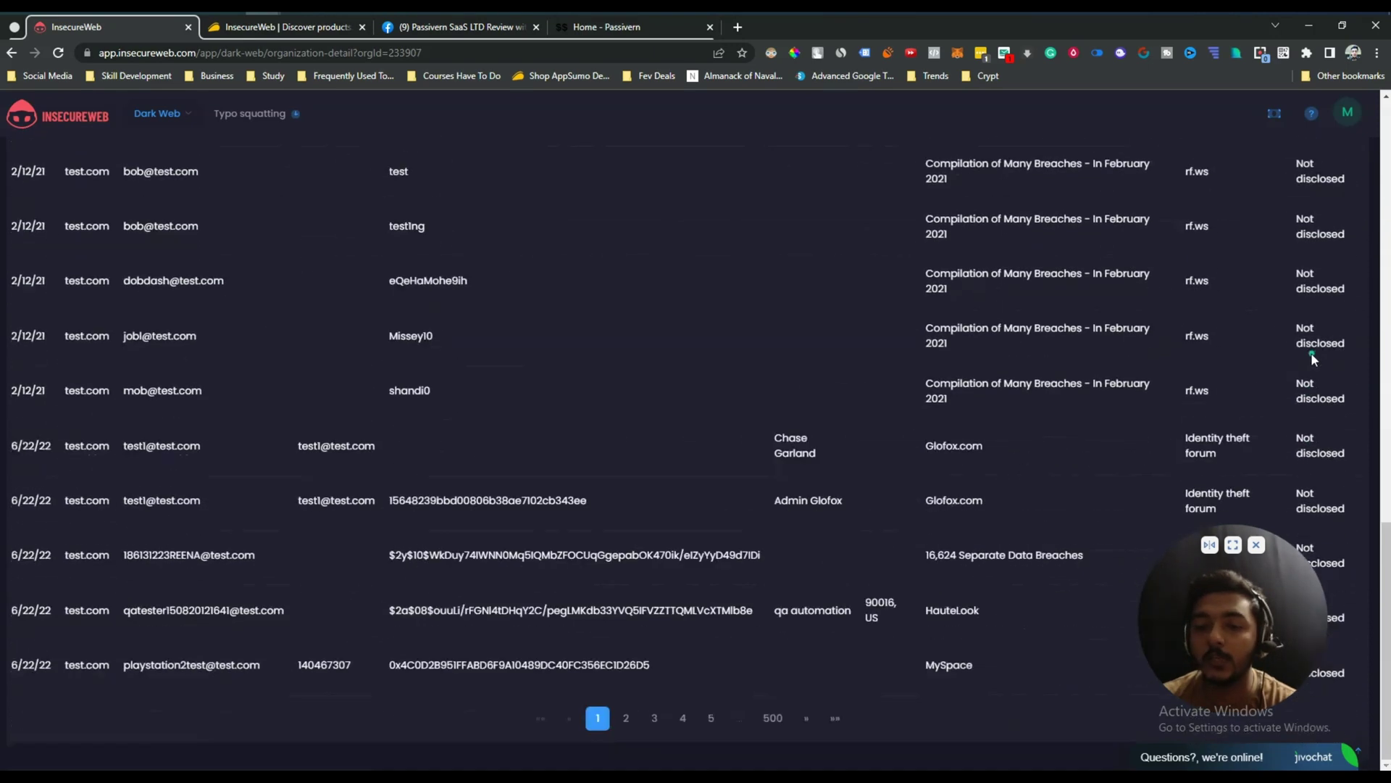
{"action": "scroll", "coordinate": [1311, 352], "scroll_direction": "up", "scroll_amount": 11}
{"action": "scroll", "coordinate": [1311, 352], "scroll_direction": "up", "scroll_amount": 5}
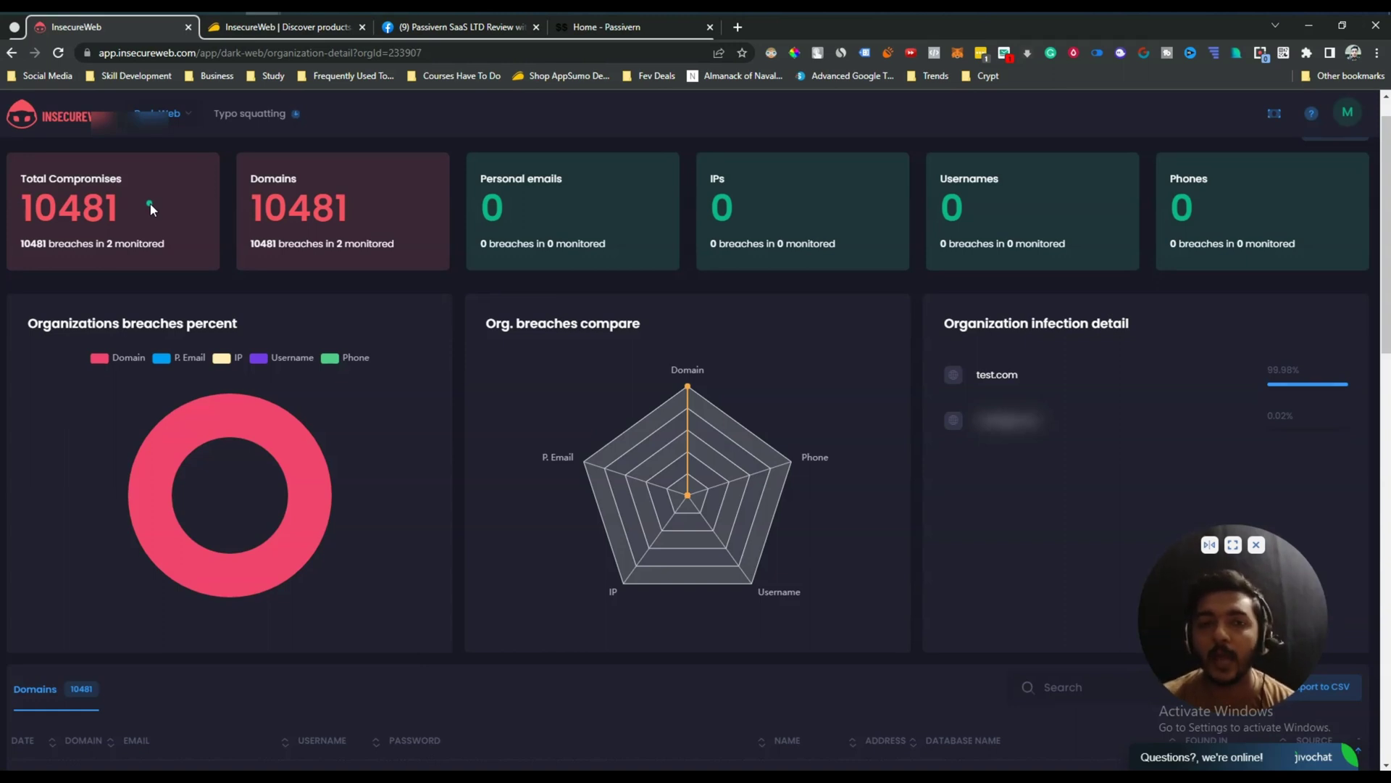
Create organization 'Kitechente' with description "It's a cooking company." and continue to Domain Settings.
{"action": "left_click", "coordinate": [12, 53]}
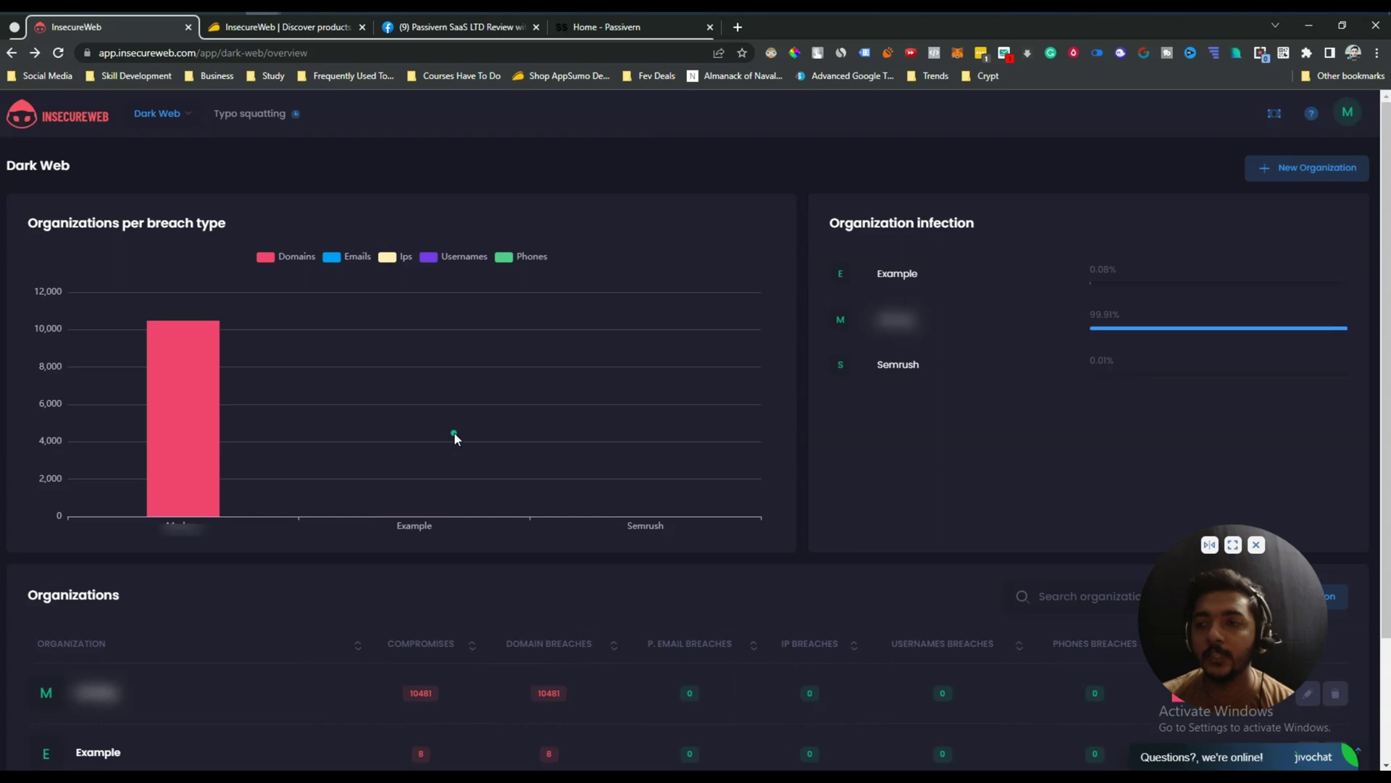
{"action": "left_click", "coordinate": [1291, 181]}
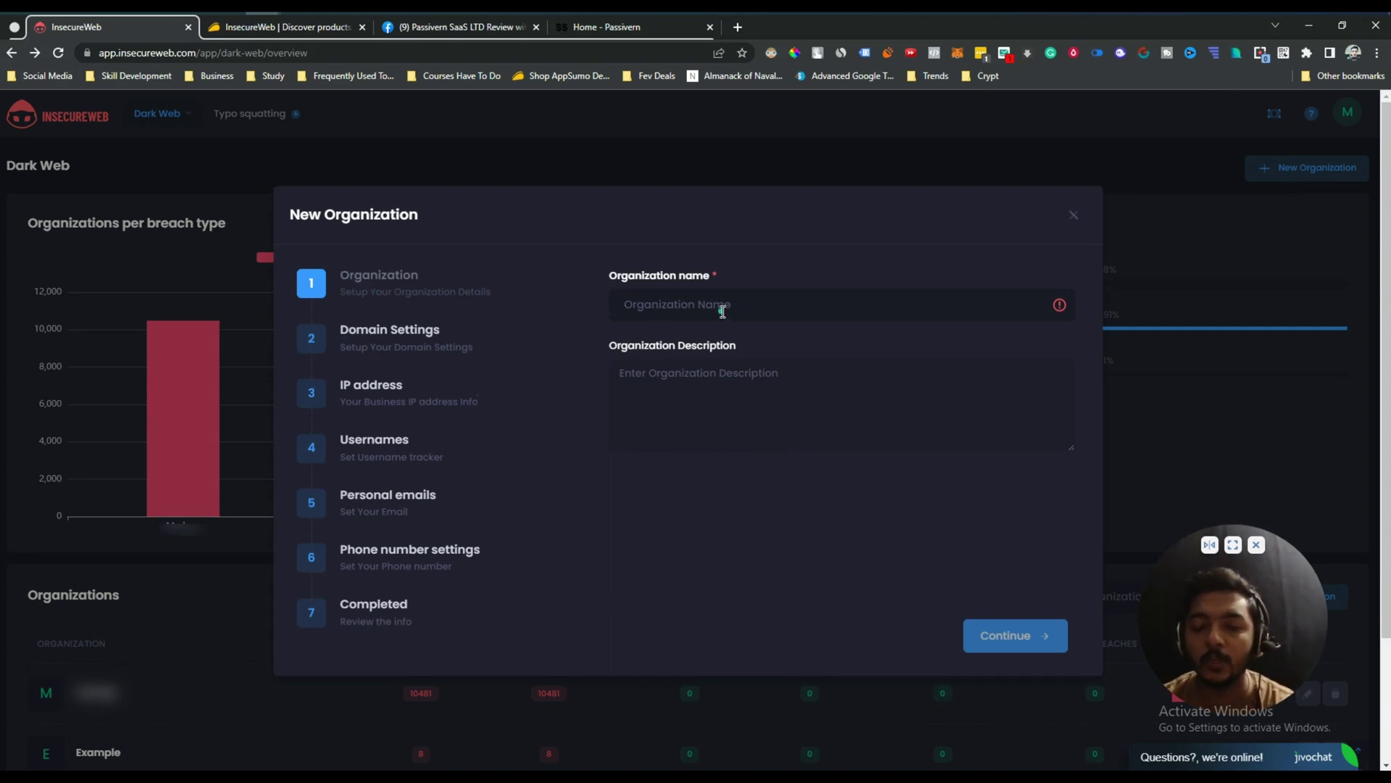
{"action": "type", "text": "K"}
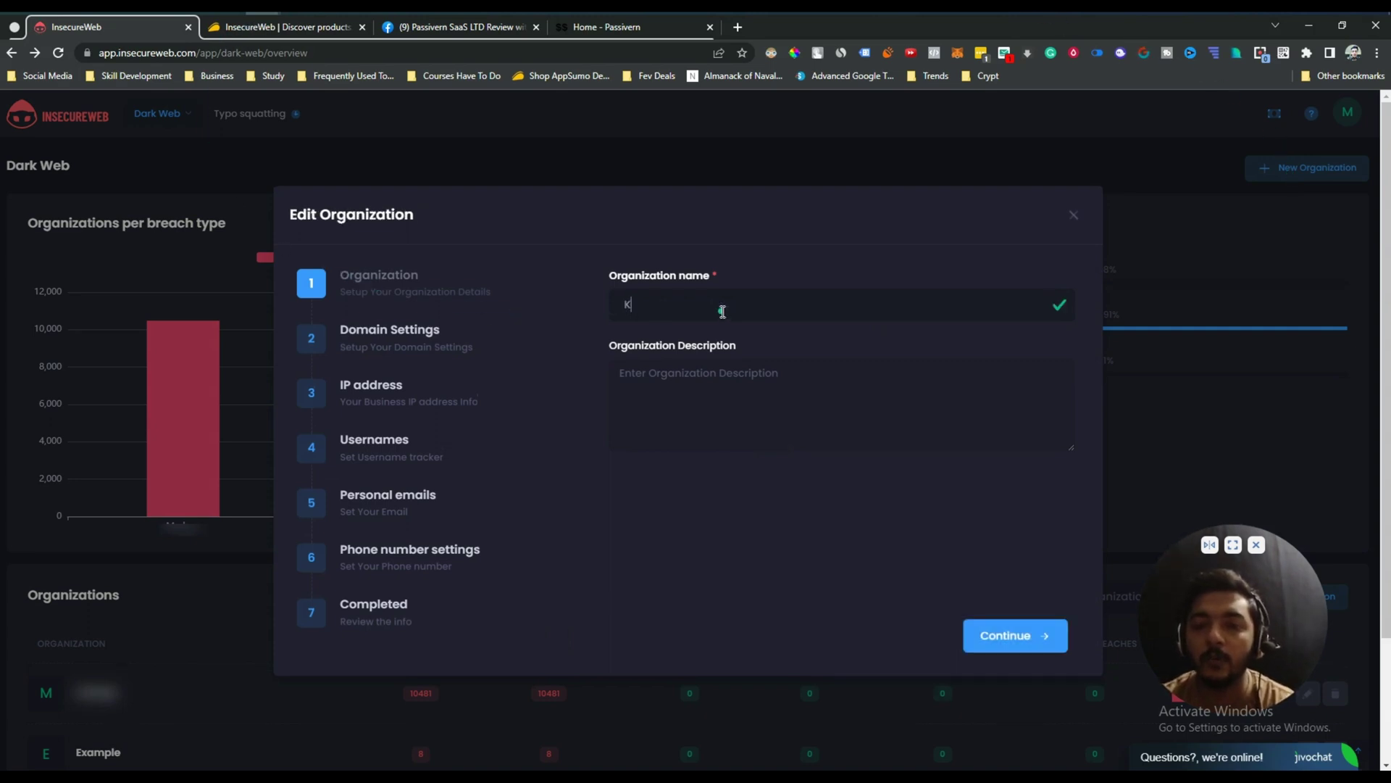
{"action": "type", "text": "itechente"}
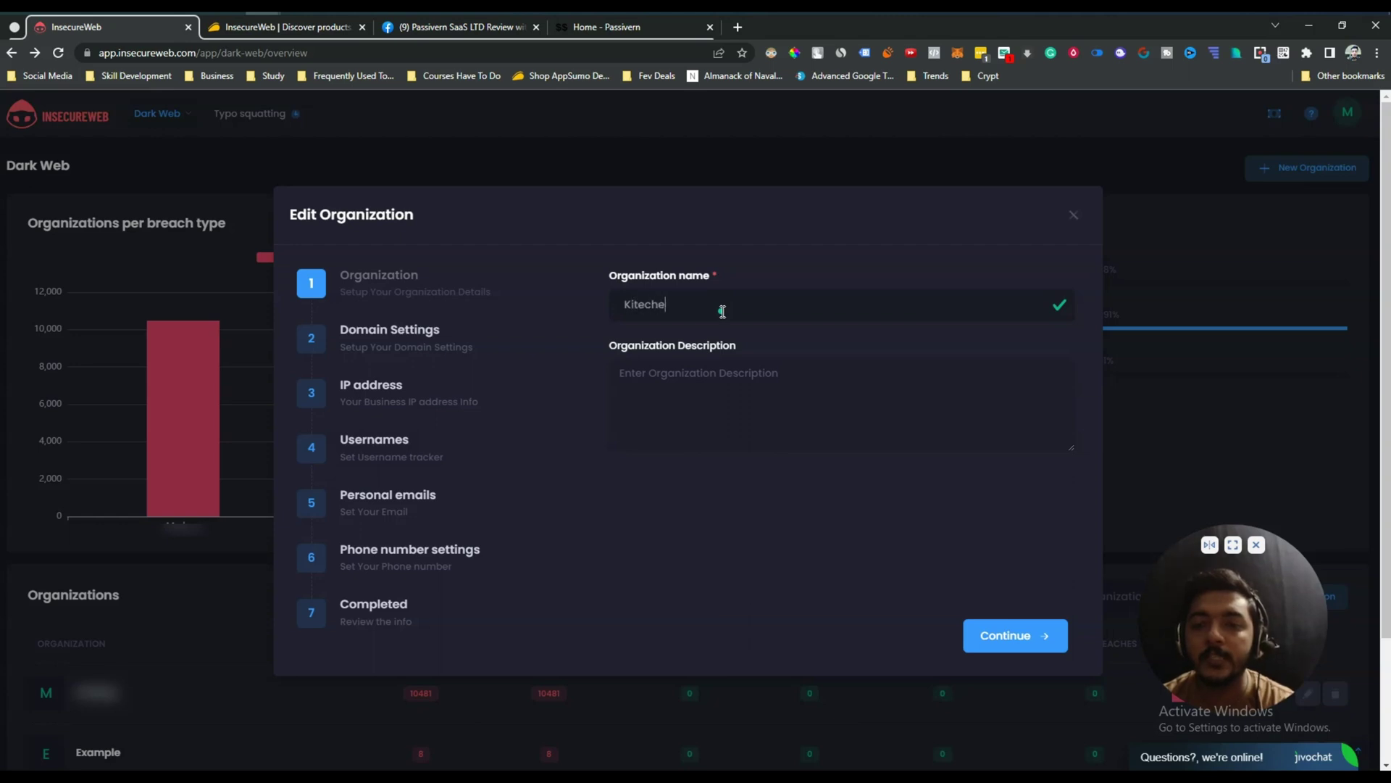
{"action": "left_click", "coordinate": [724, 384]}
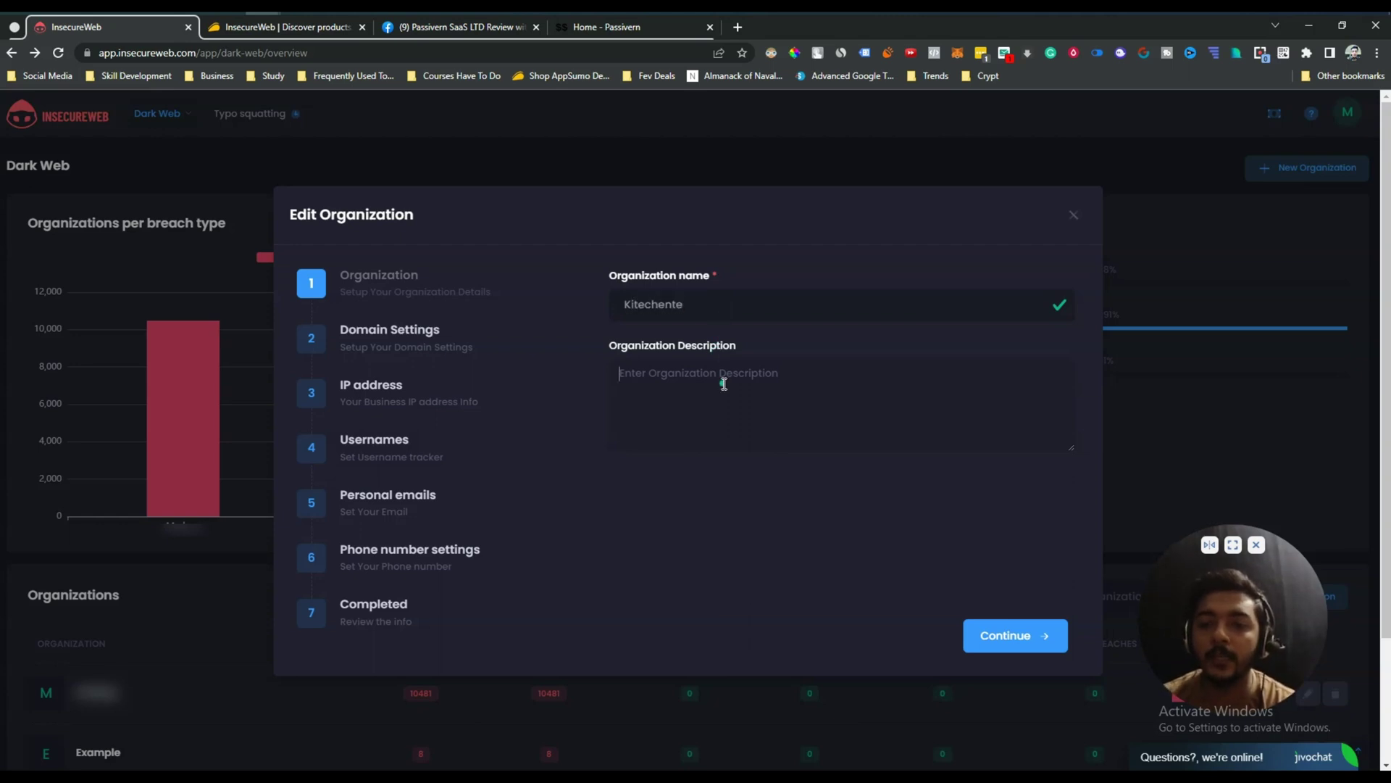
{"action": "type", "text": "It"}
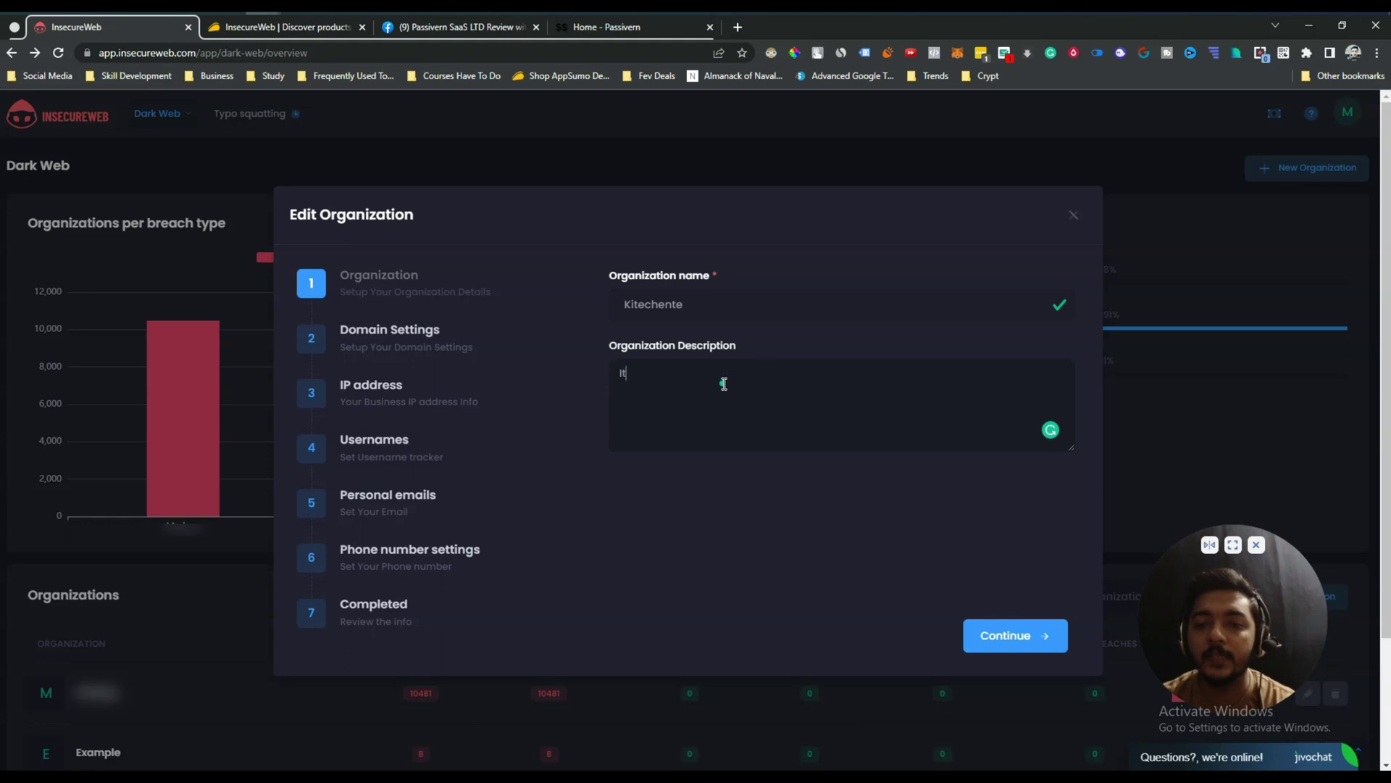
{"action": "type", "text": "'s a cook"}
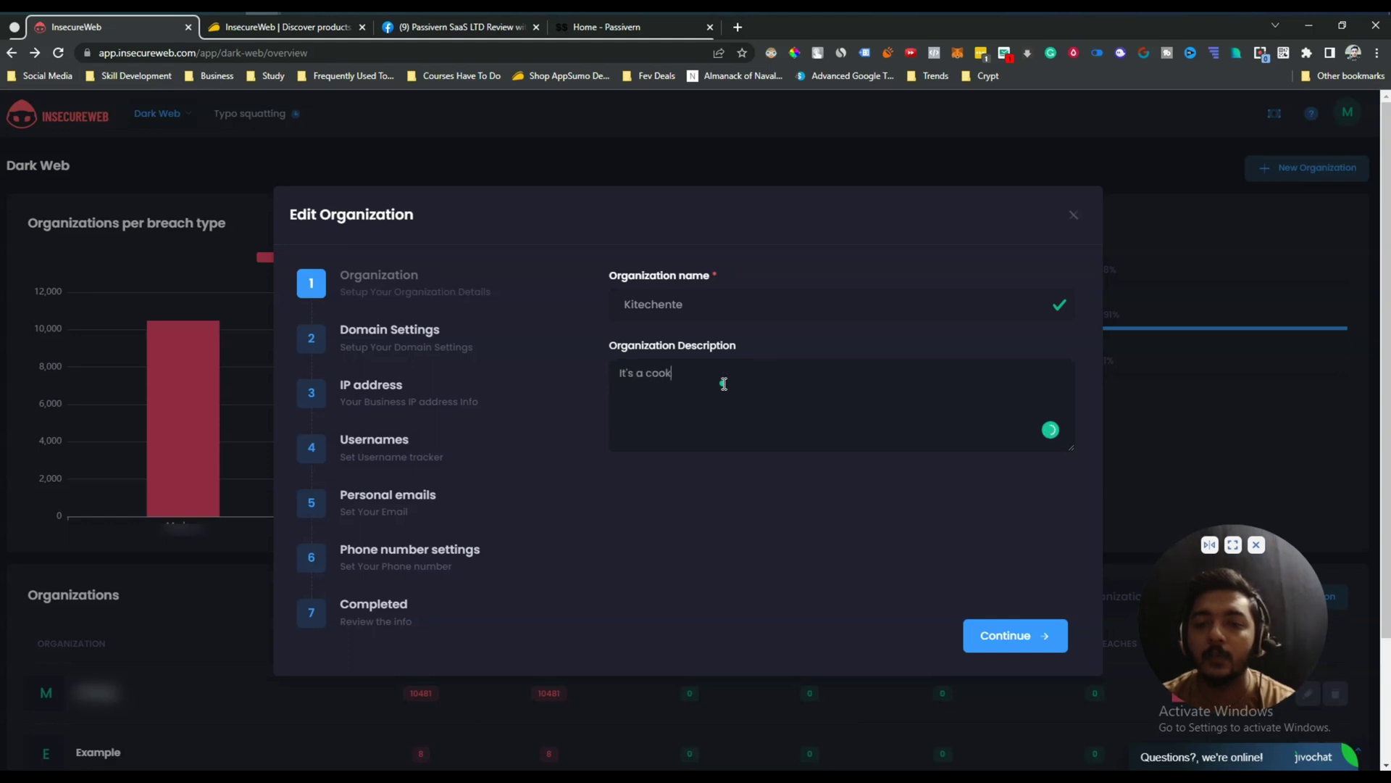
{"action": "type", "text": "ing company."}
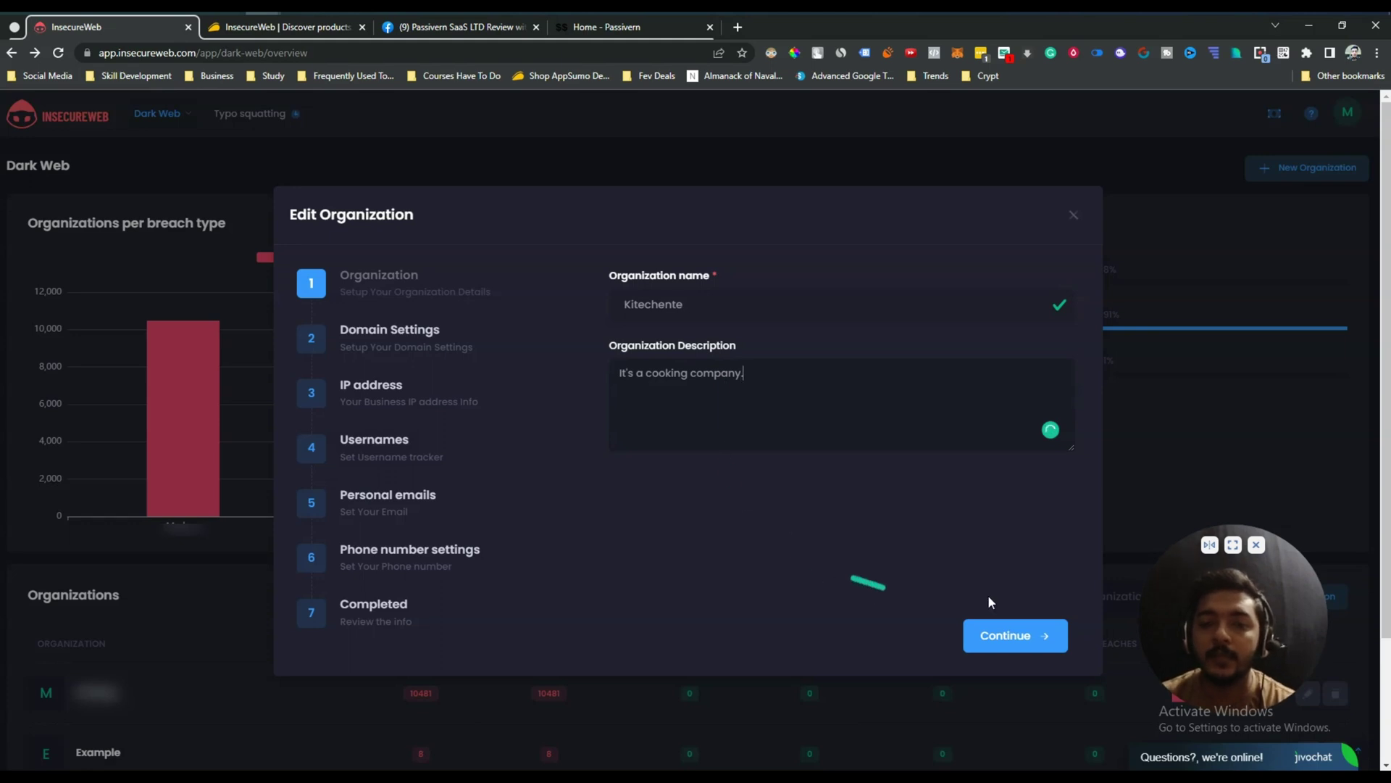
{"action": "left_click", "coordinate": [1025, 638]}
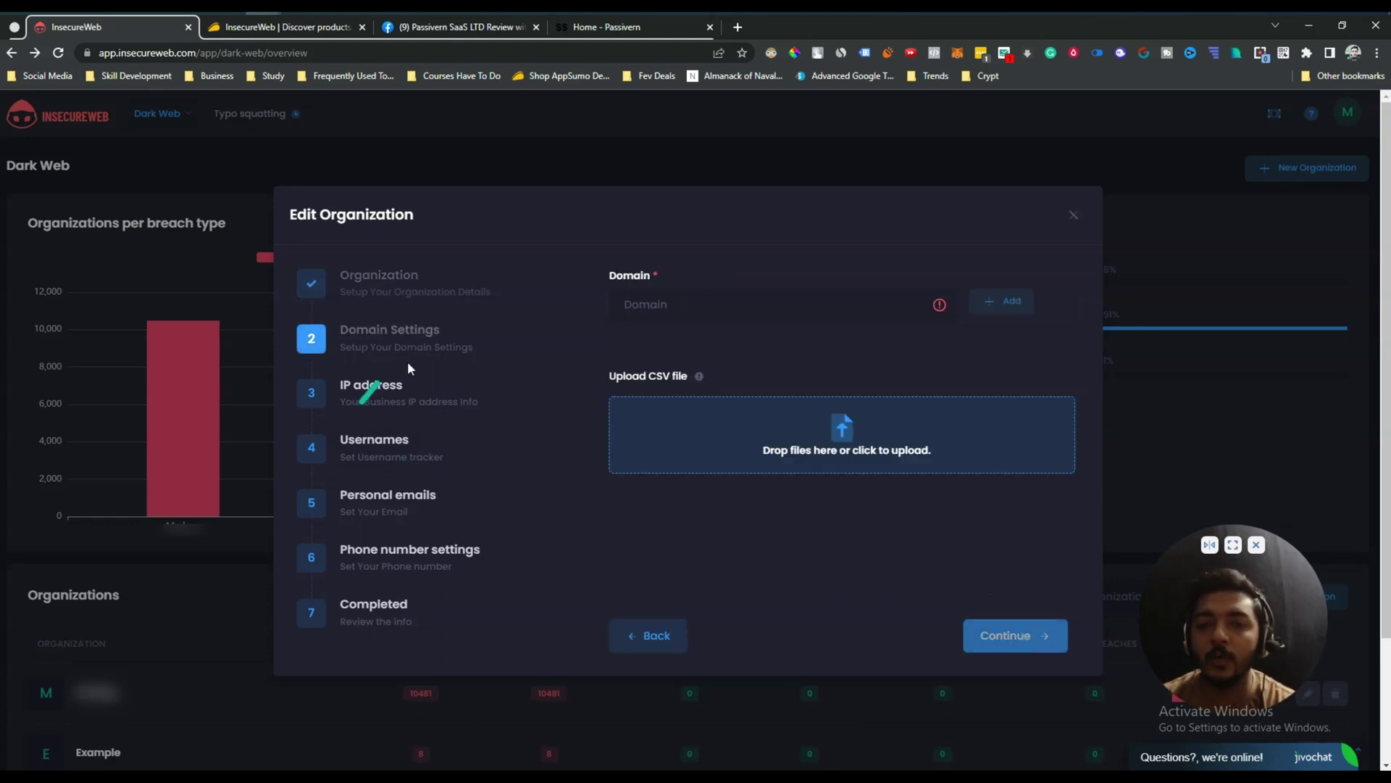
Add the domain kitchente.com and continue to the IP address step.
{"action": "left_click", "coordinate": [724, 312]}
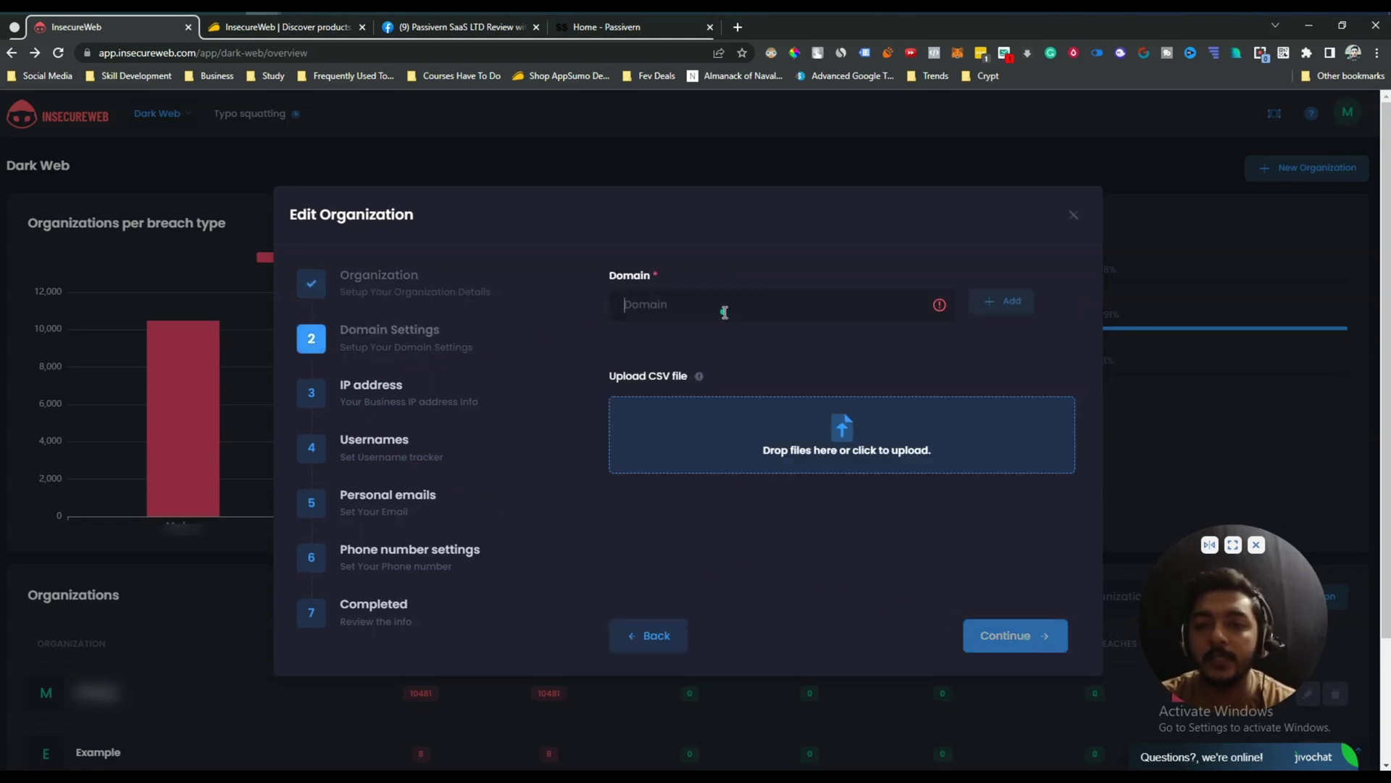
{"action": "type", "text": "kitchen"}
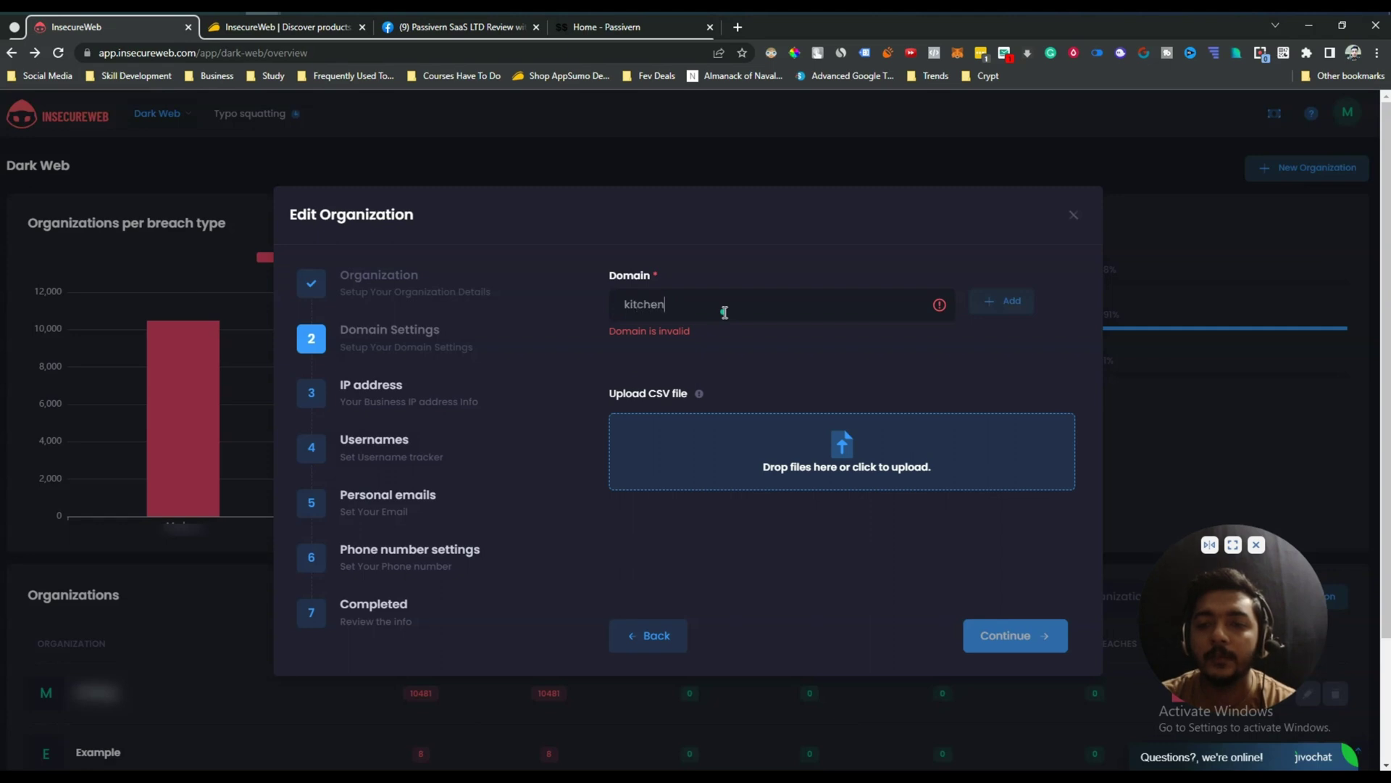
{"action": "type", "text": "ty.com"}
{"action": "key", "text": "BackSpace"}
{"action": "key", "text": "BackSpace"}
{"action": "key", "text": "BackSpace"}
{"action": "type", "text": "om"}
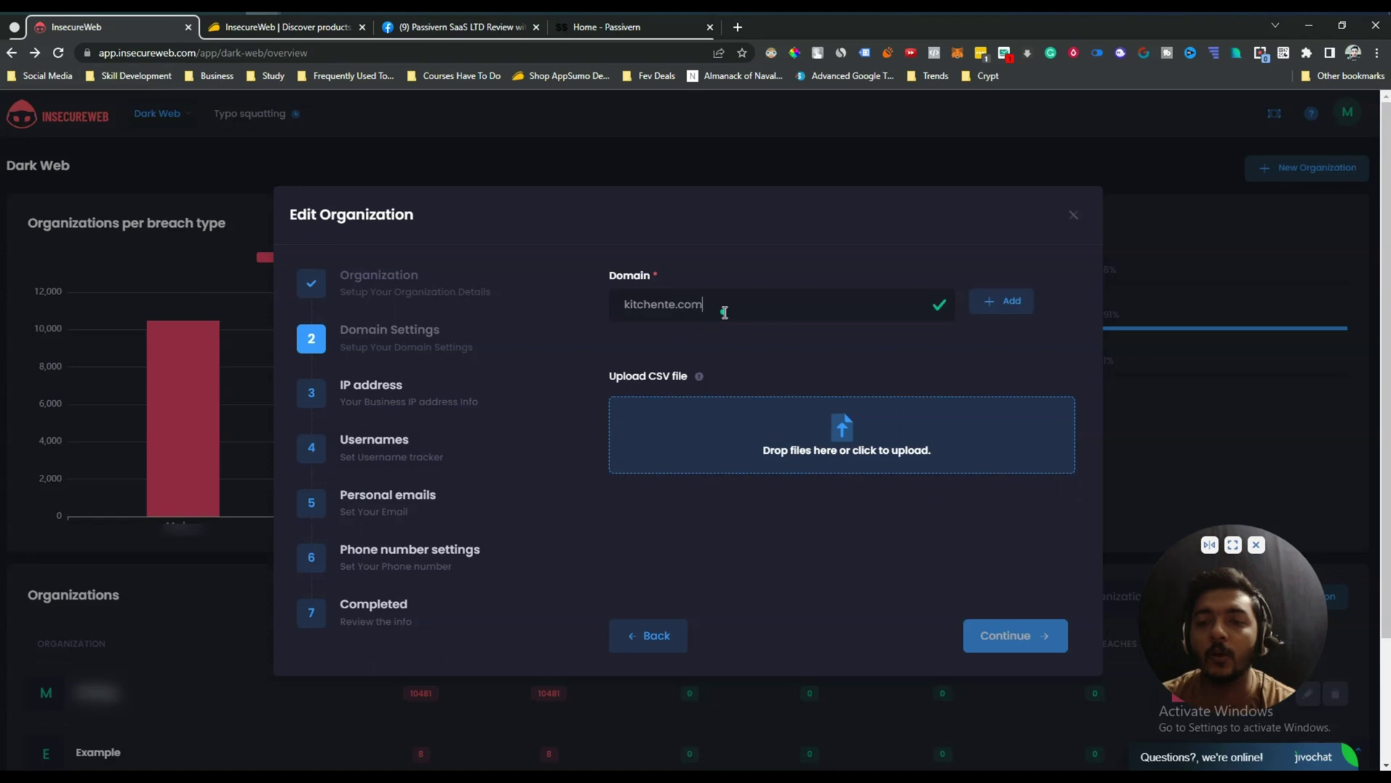
{"action": "left_click", "coordinate": [994, 303]}
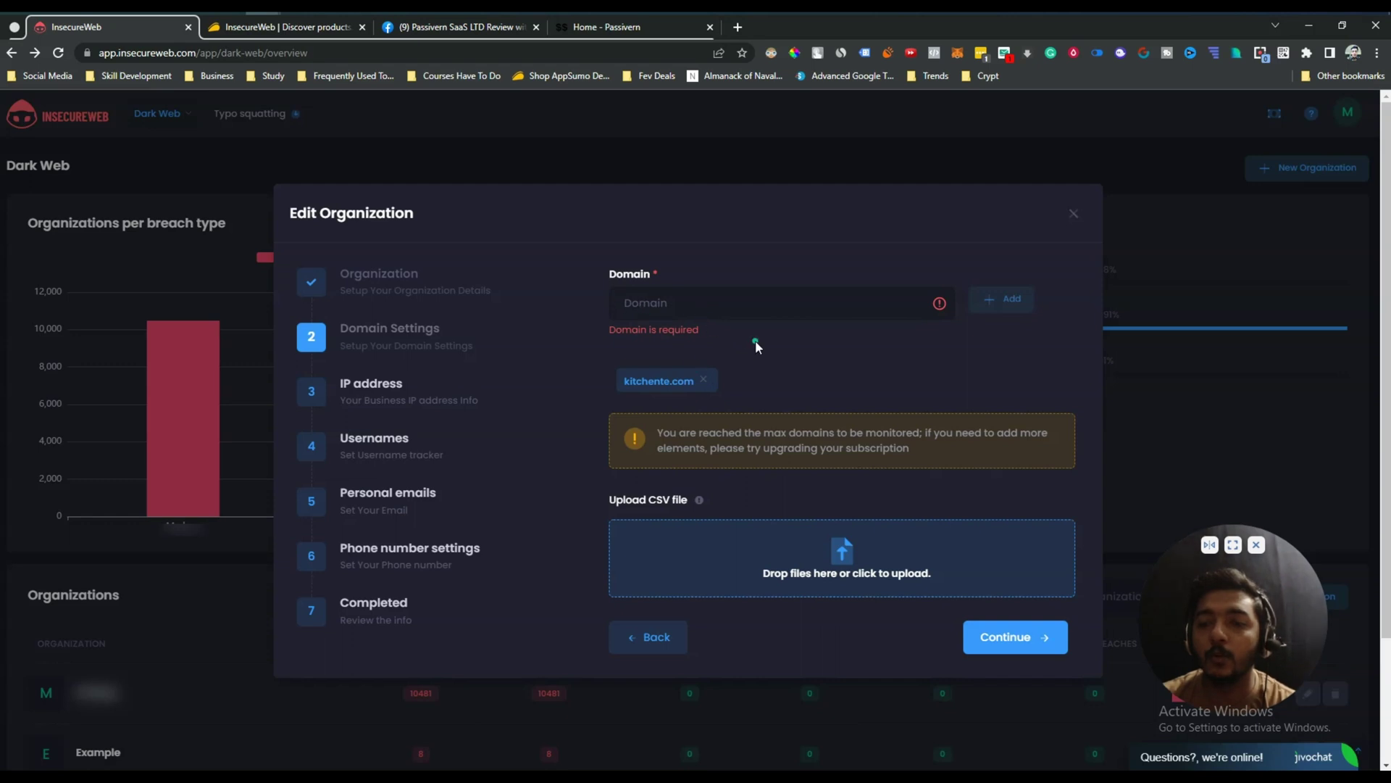
{"action": "left_click", "coordinate": [1015, 648]}
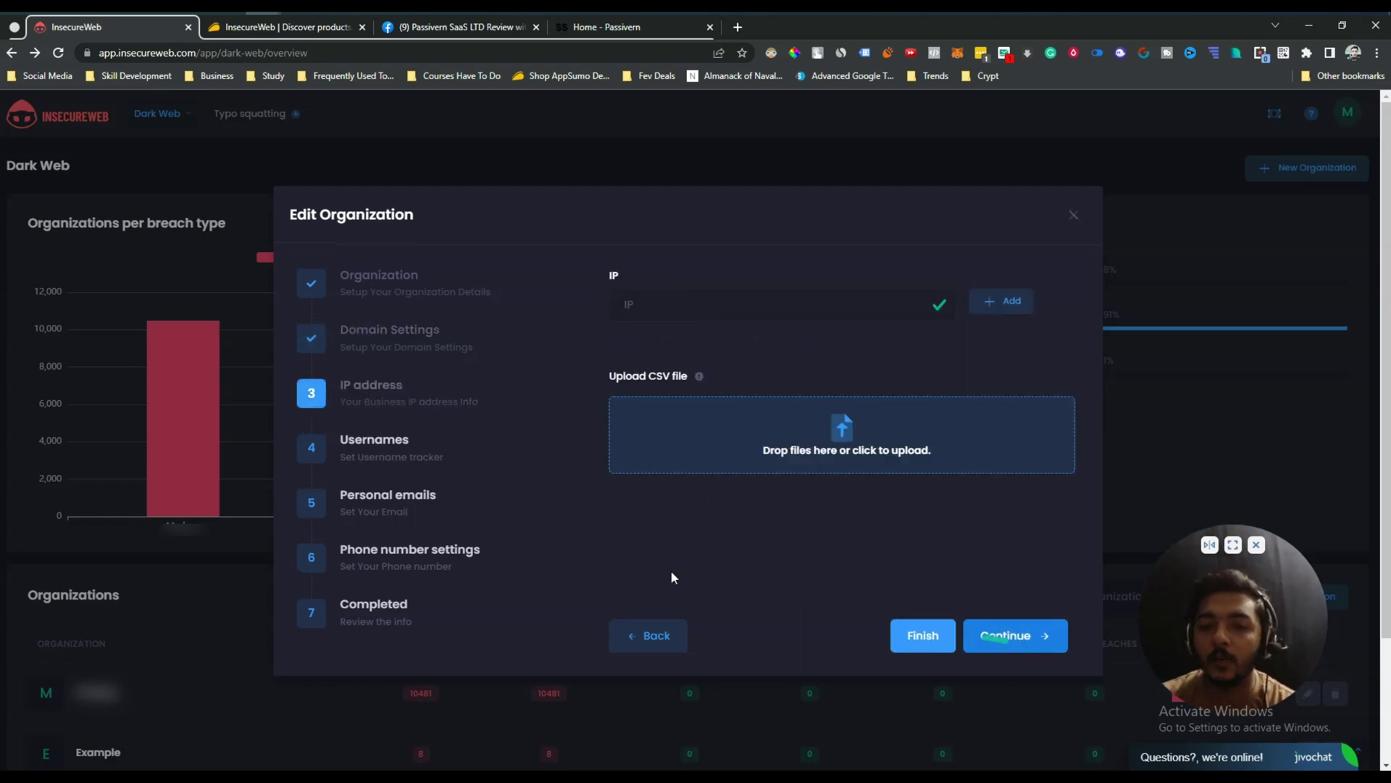
Add the IP 108.111.107.102 and continue to the Usernames step.
{"action": "left_click", "coordinate": [666, 307]}
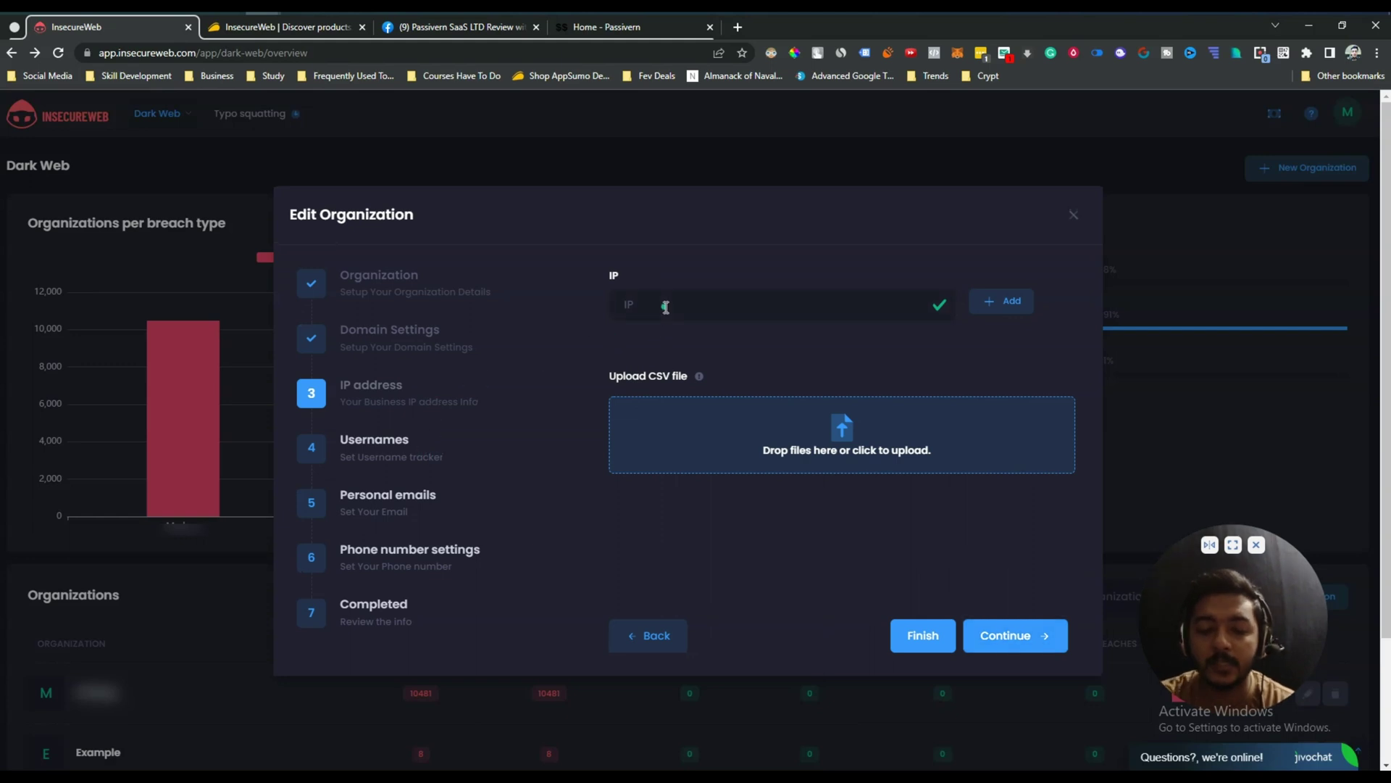
{"action": "type", "text": "108"}
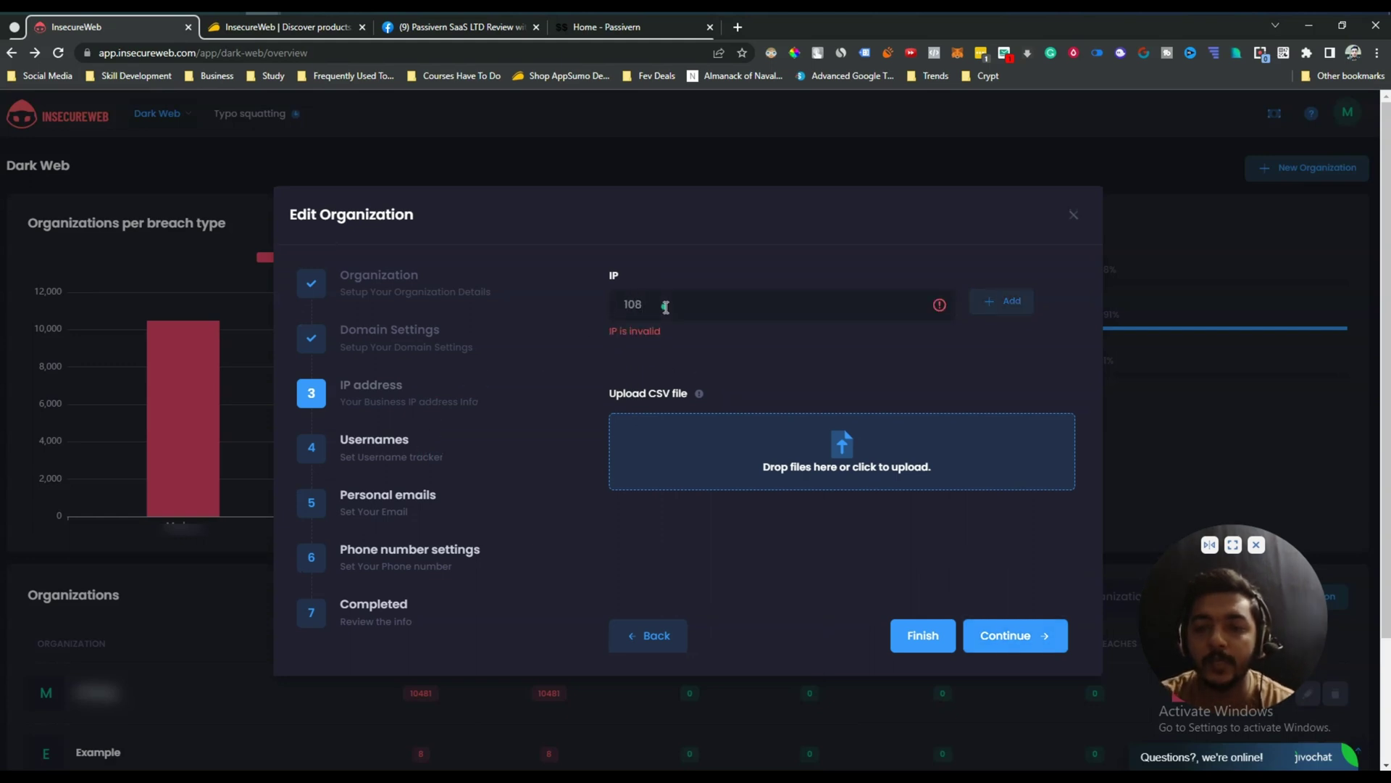
{"action": "type", "text": ".111."}
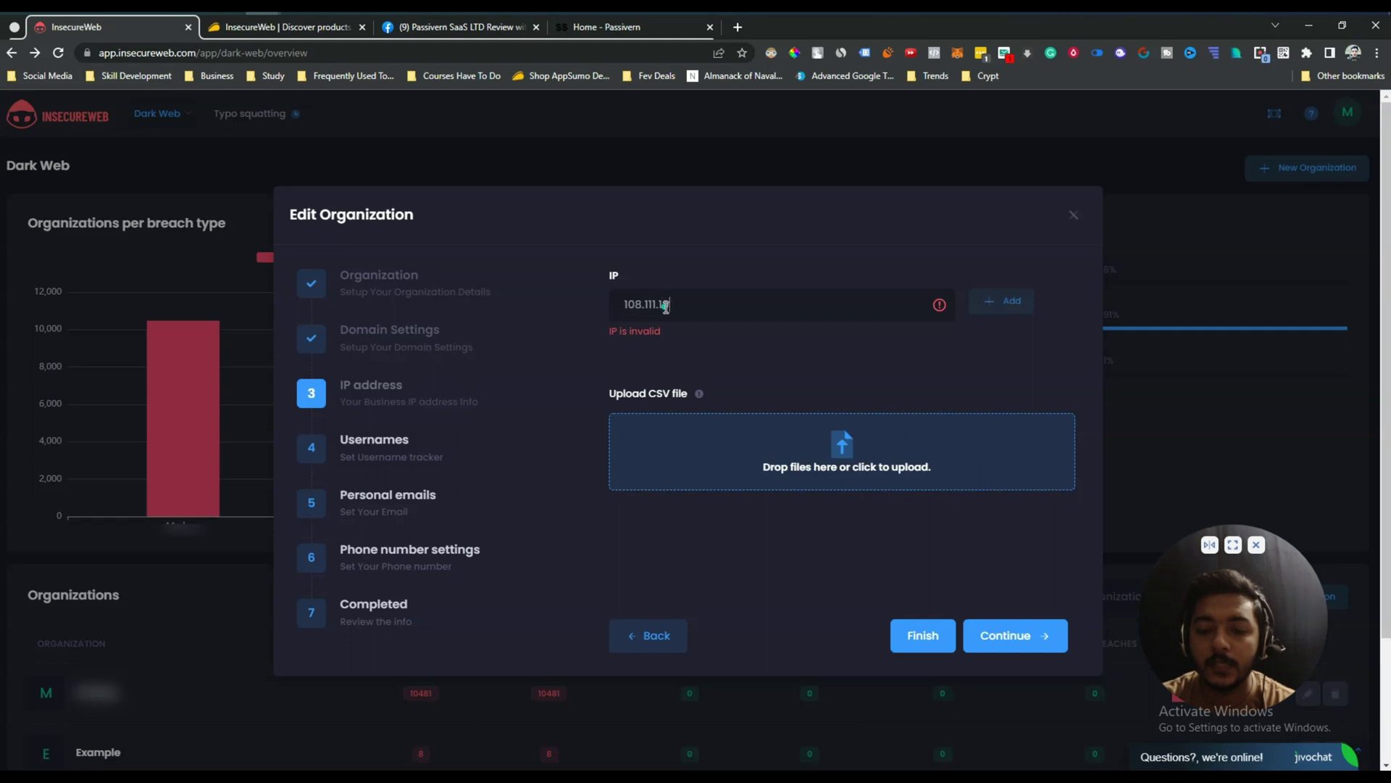
{"action": "type", "text": "107.102"}
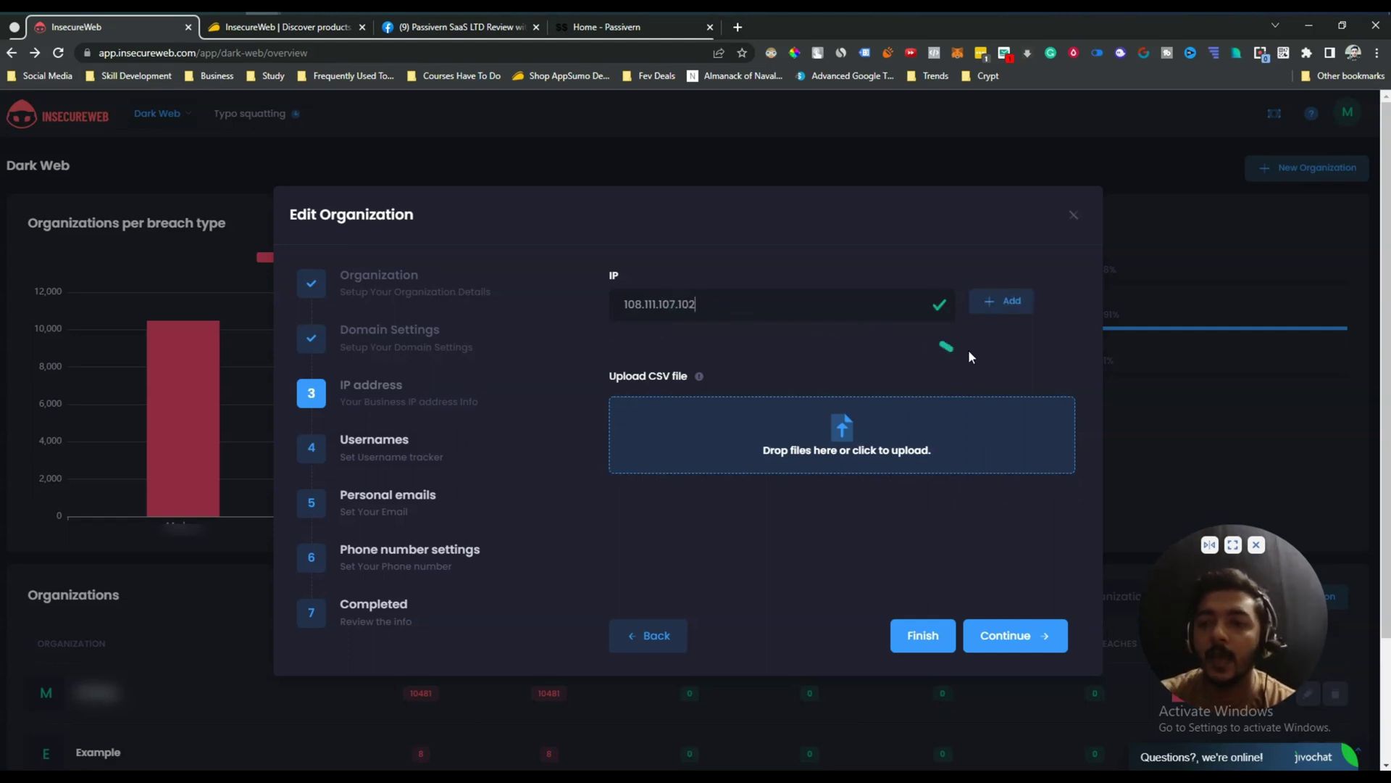
{"action": "left_click", "coordinate": [1002, 301]}
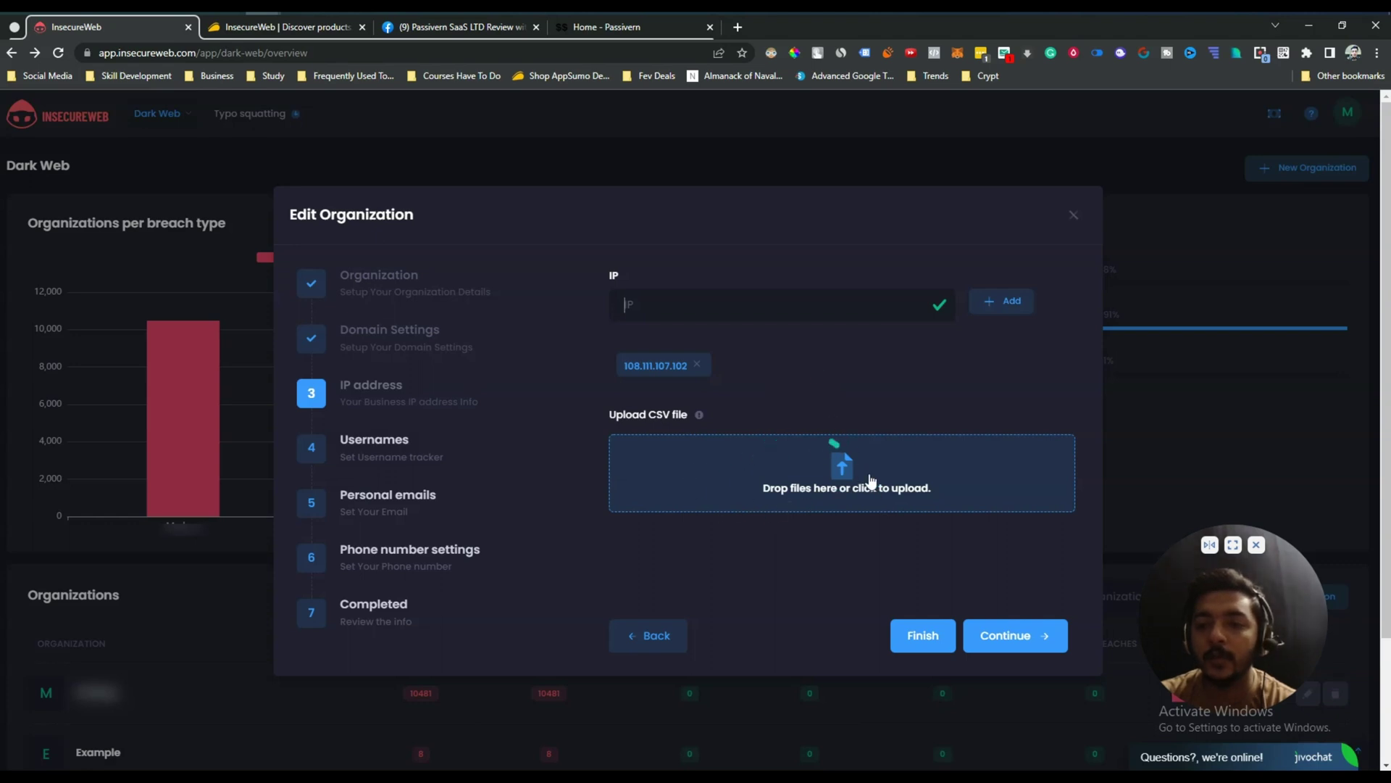
{"action": "left_click", "coordinate": [1051, 641]}
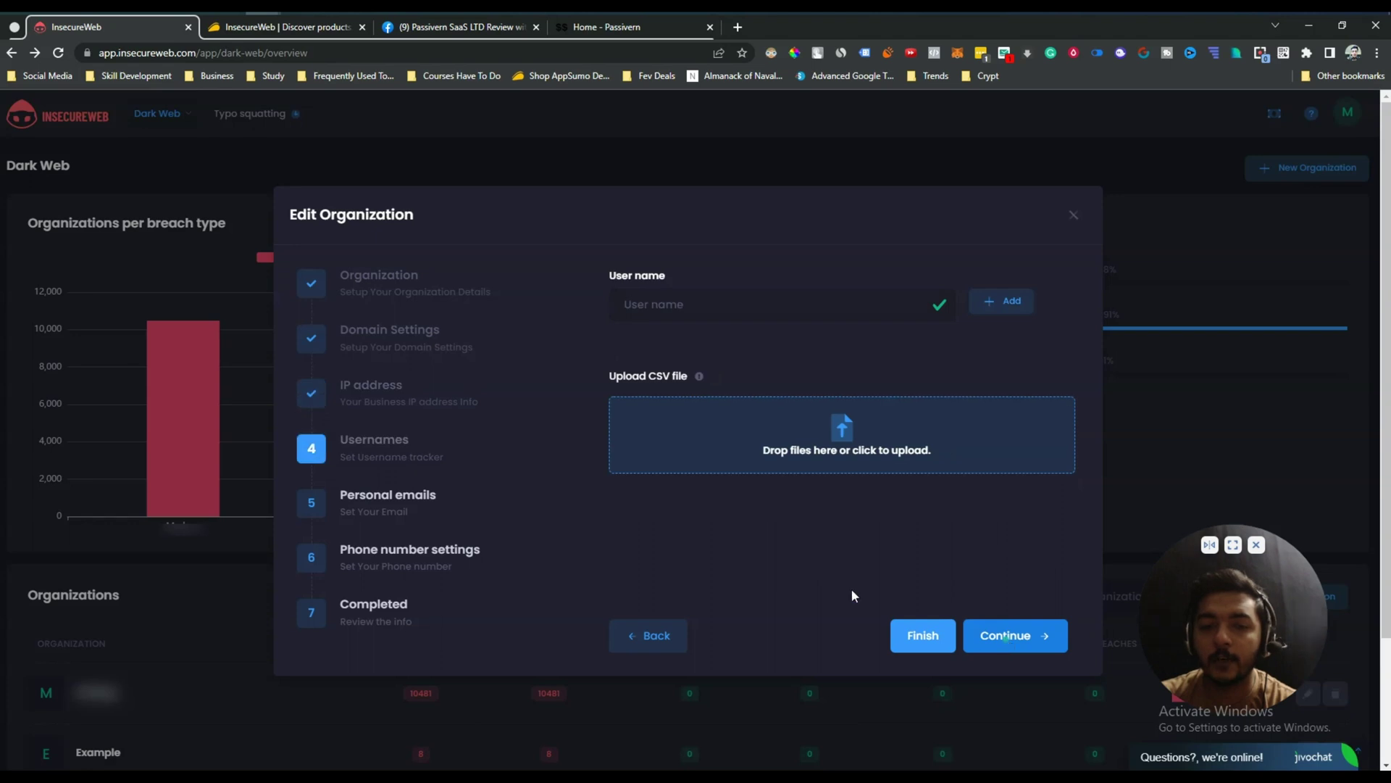
Add a monitored username, continue, and begin entering the contact e-mail address.
{"action": "left_click", "coordinate": [688, 310]}
{"action": "type", "text": "kit"}
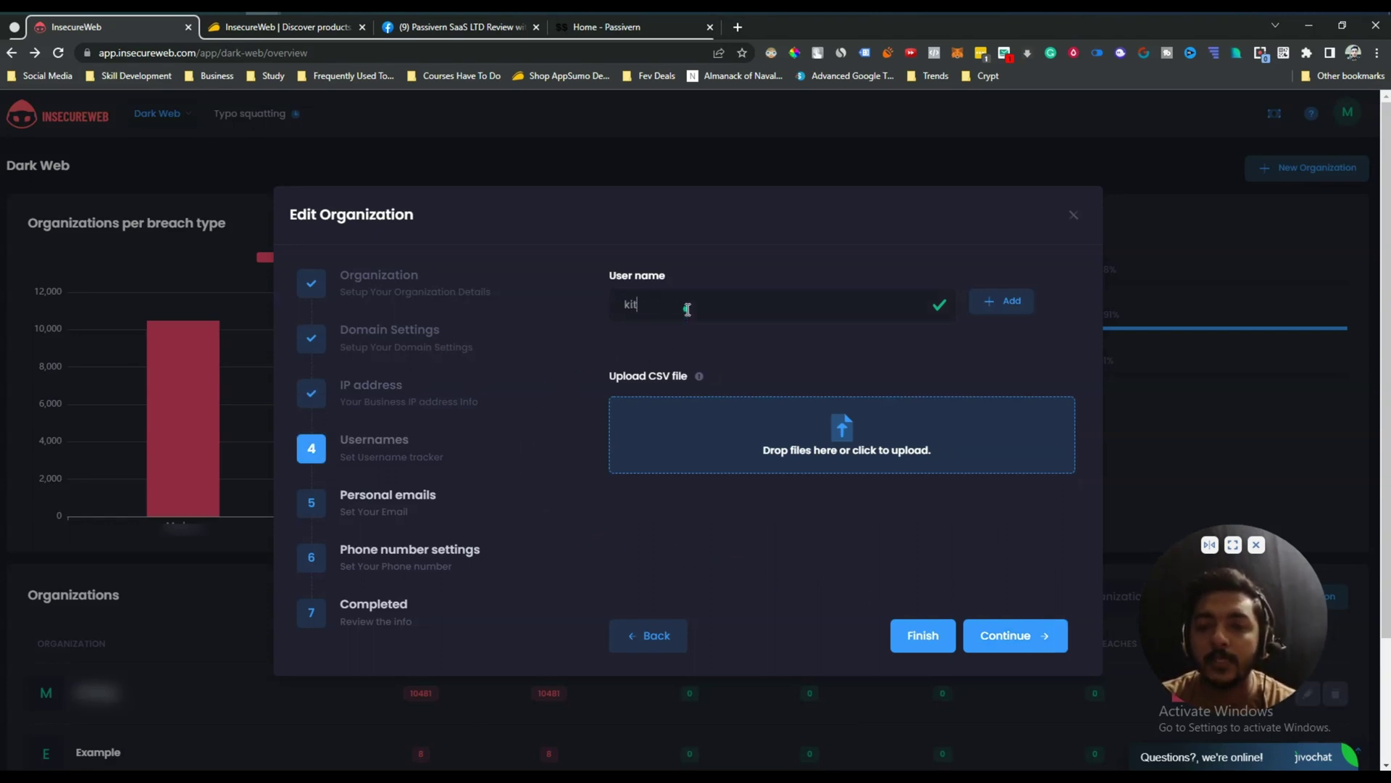
{"action": "type", "text": "chuyiu"}
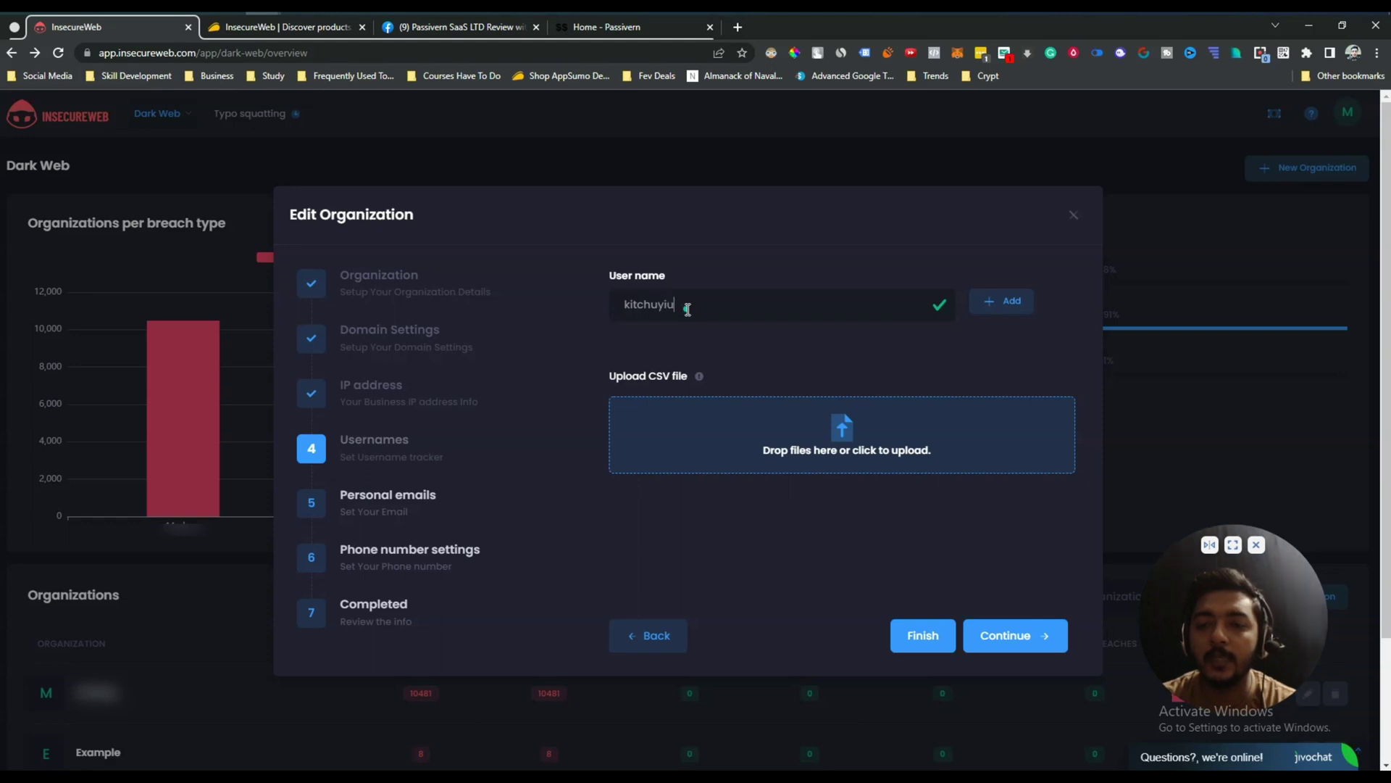
{"action": "left_click", "coordinate": [1026, 313]}
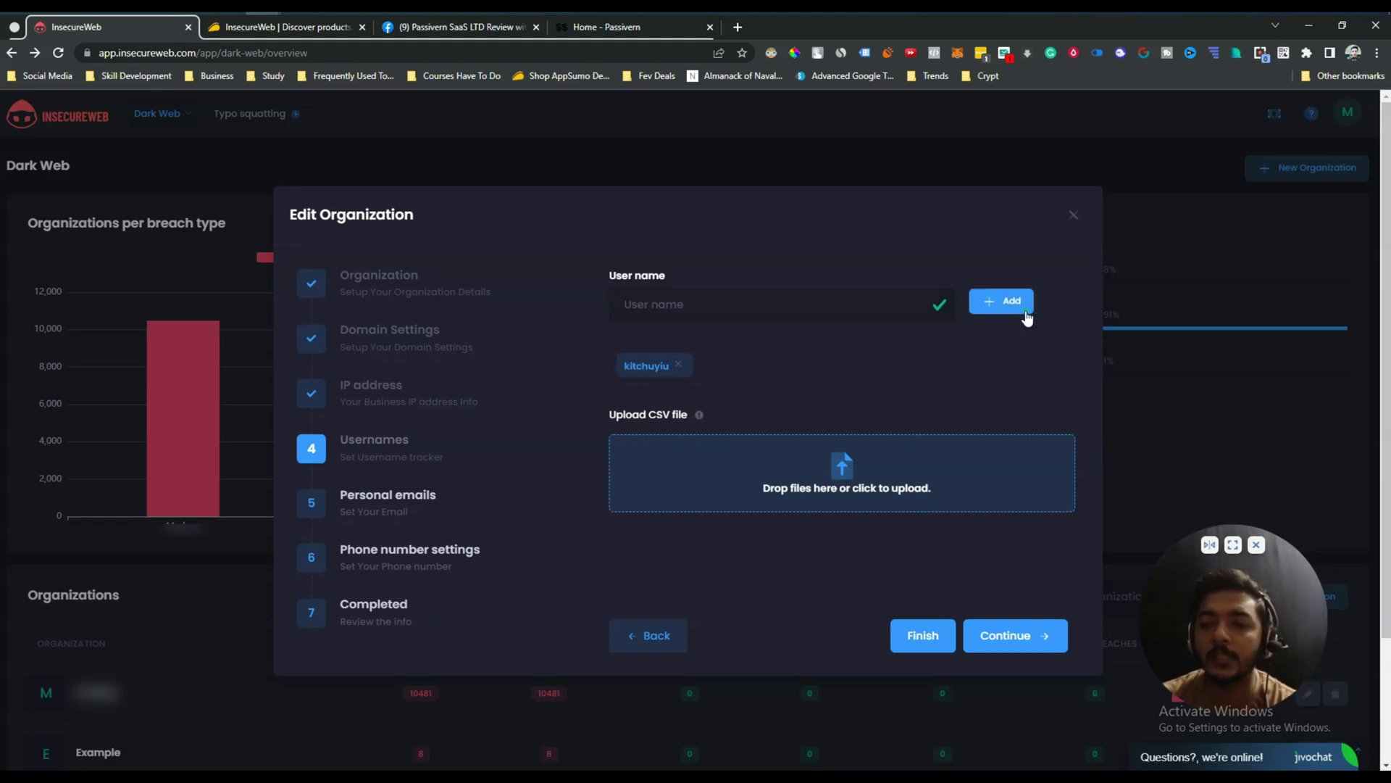
{"action": "left_click", "coordinate": [1045, 636]}
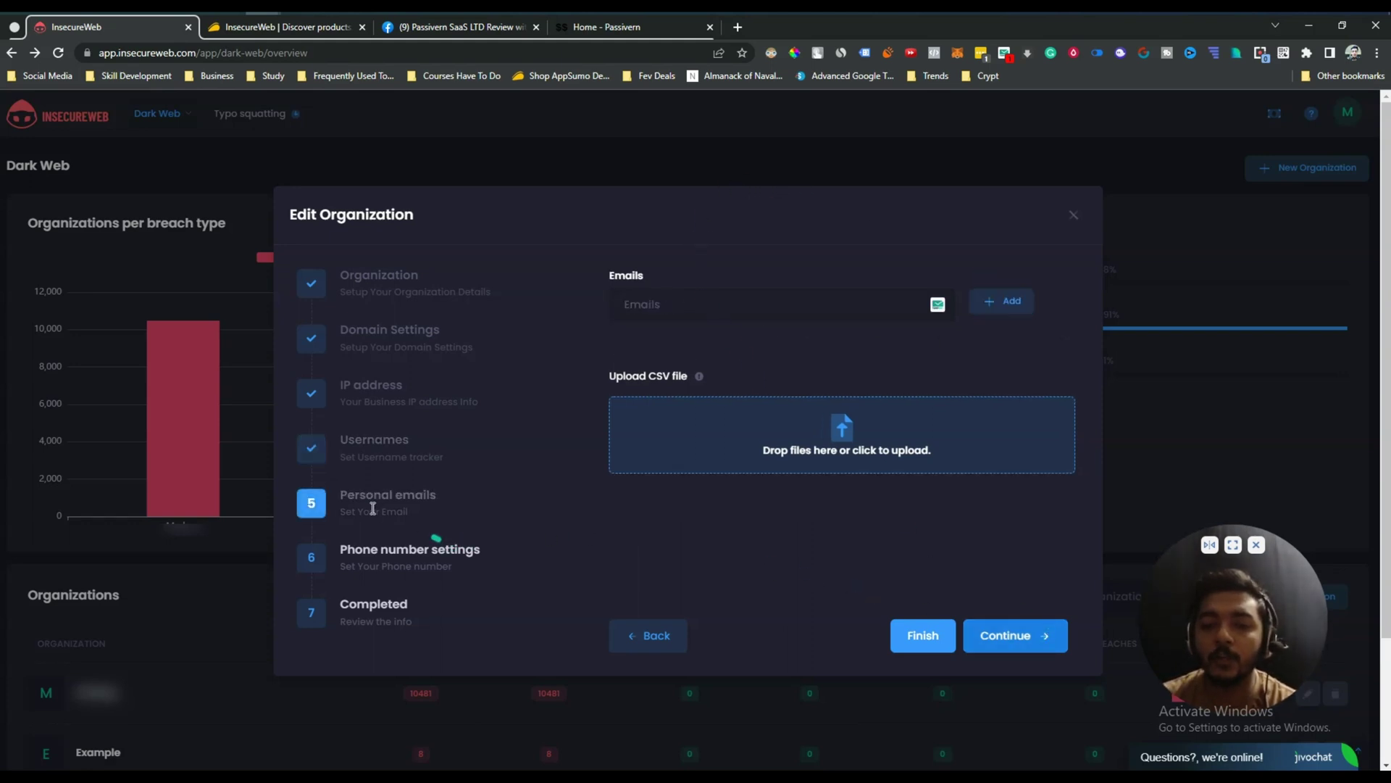
{"action": "left_click", "coordinate": [699, 313]}
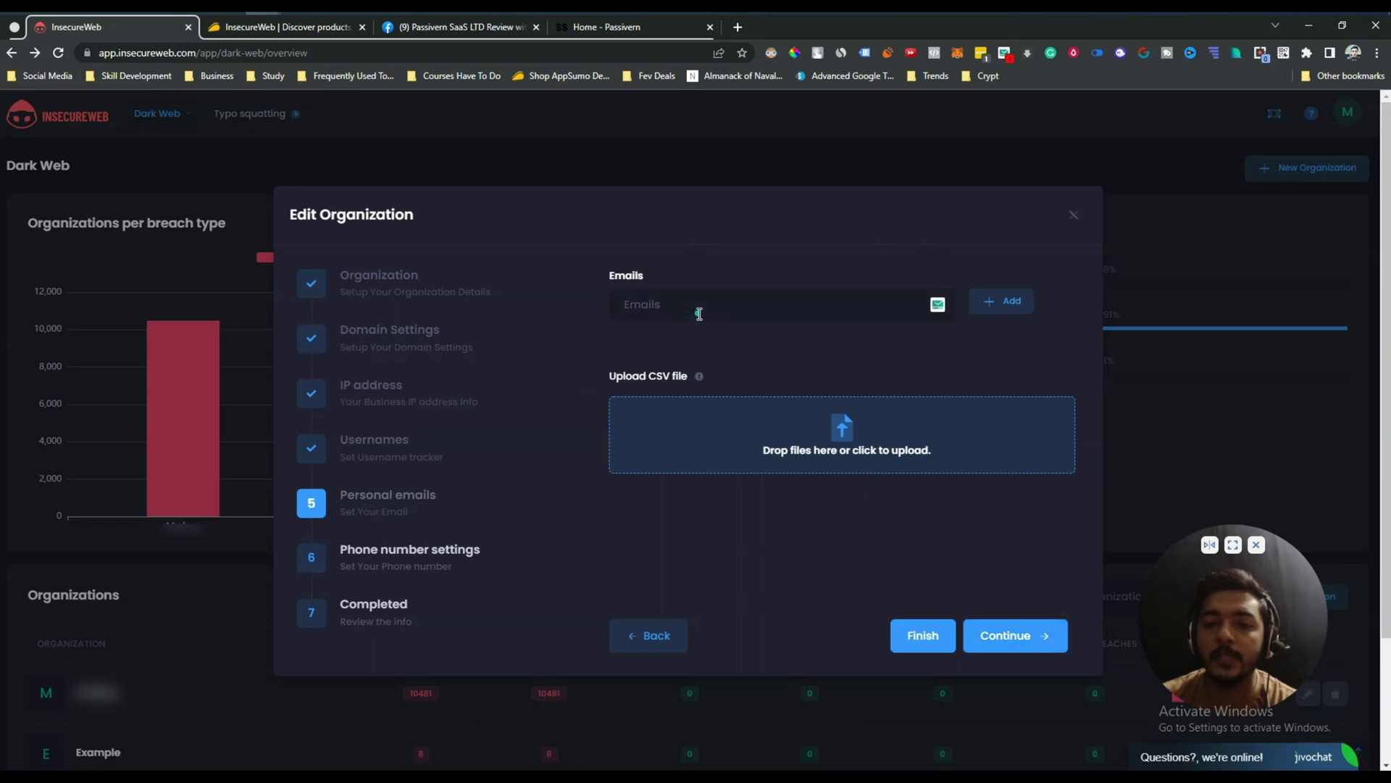
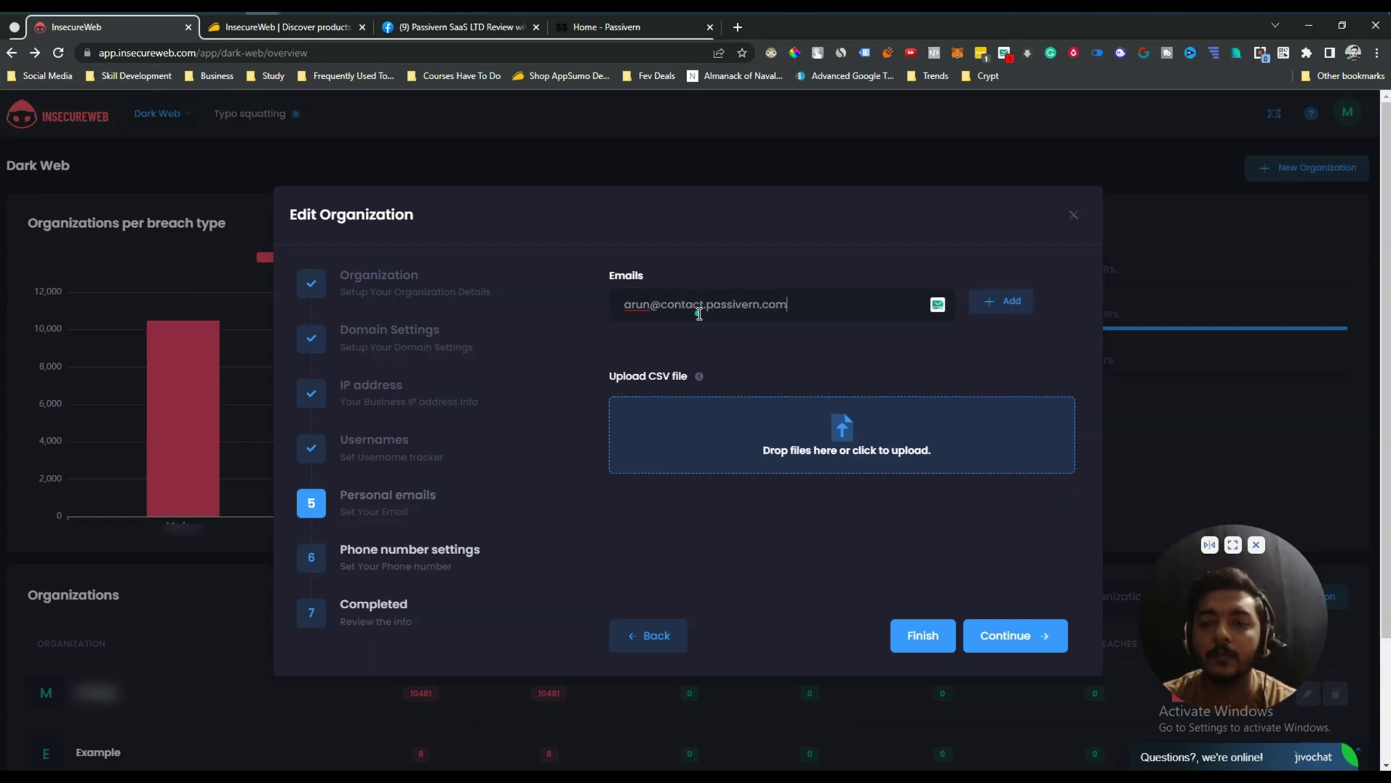
Add the entered contact e-mail to the monitored Emails list and continue to Phone number settings.
{"action": "left_click", "coordinate": [1003, 304]}
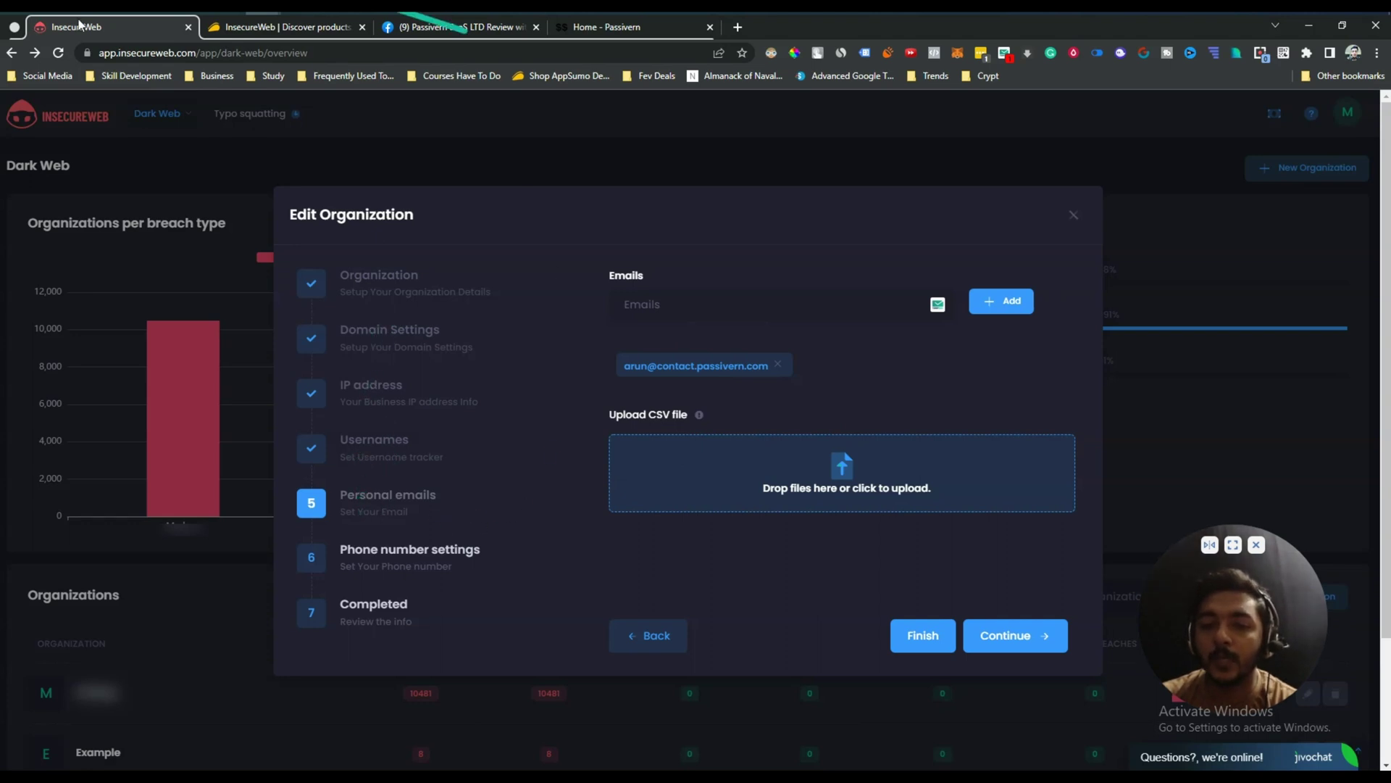
{"action": "left_click", "coordinate": [987, 633]}
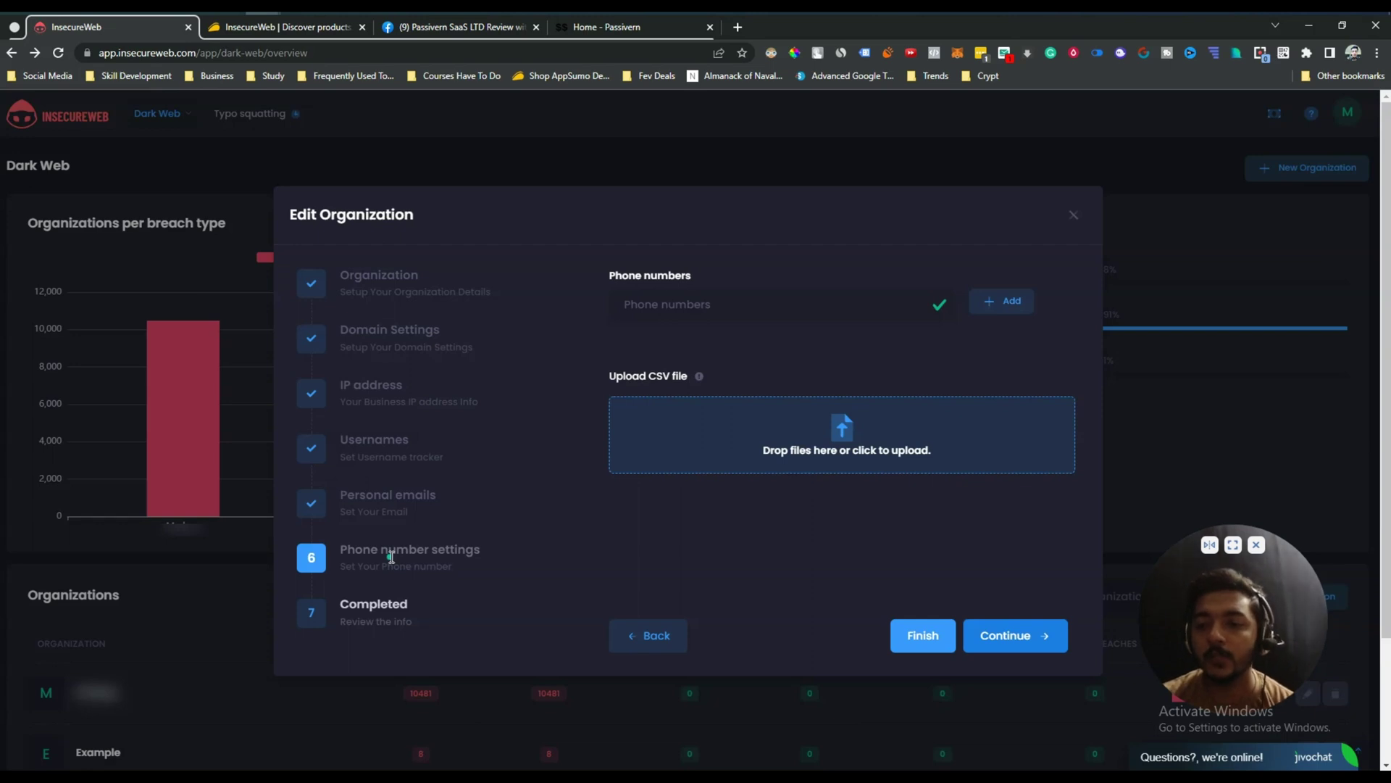
Check the Complete step's cost table totalling $57.90 per month, then submit the new organization.
{"action": "left_click", "coordinate": [989, 649]}
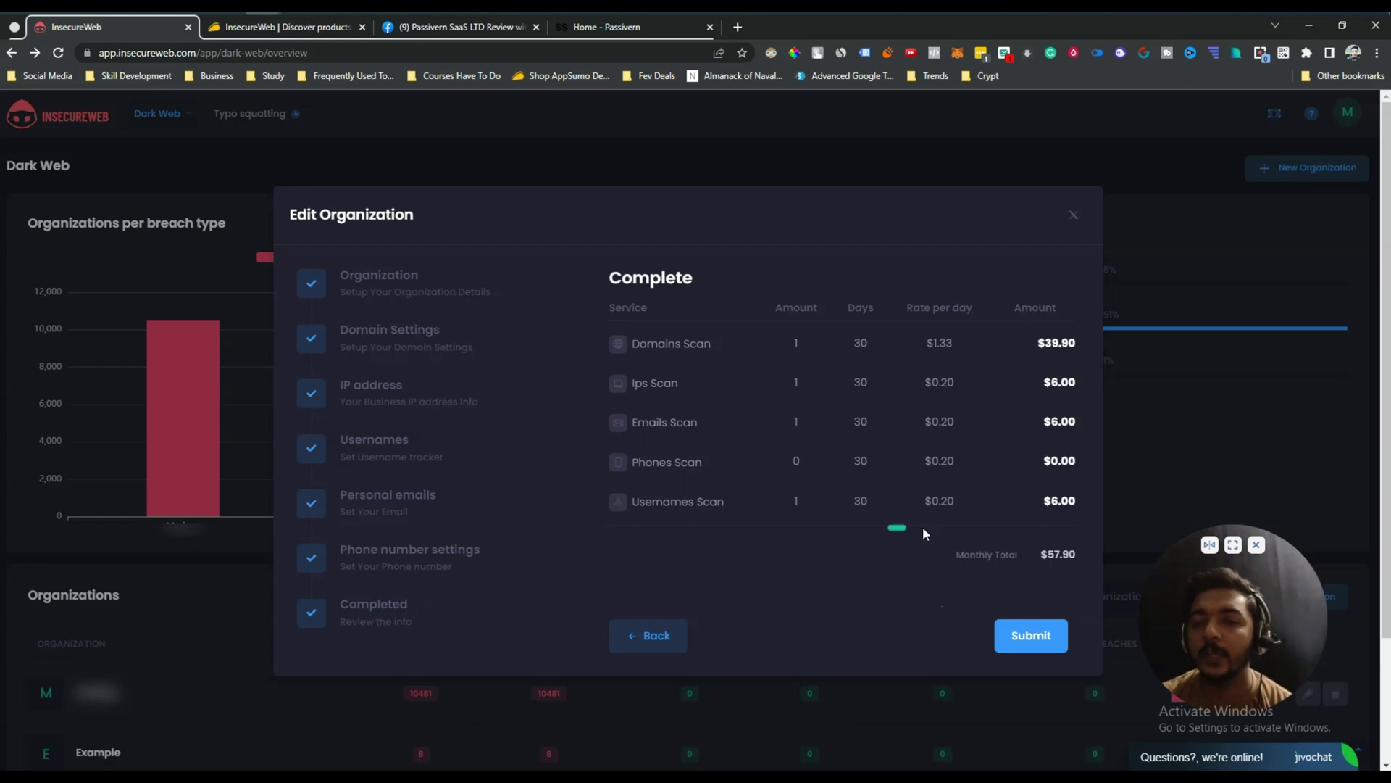
{"action": "left_click_drag", "start_coordinate": [1079, 558], "coordinate": [1022, 351]}
{"action": "left_click", "coordinate": [589, 358]}
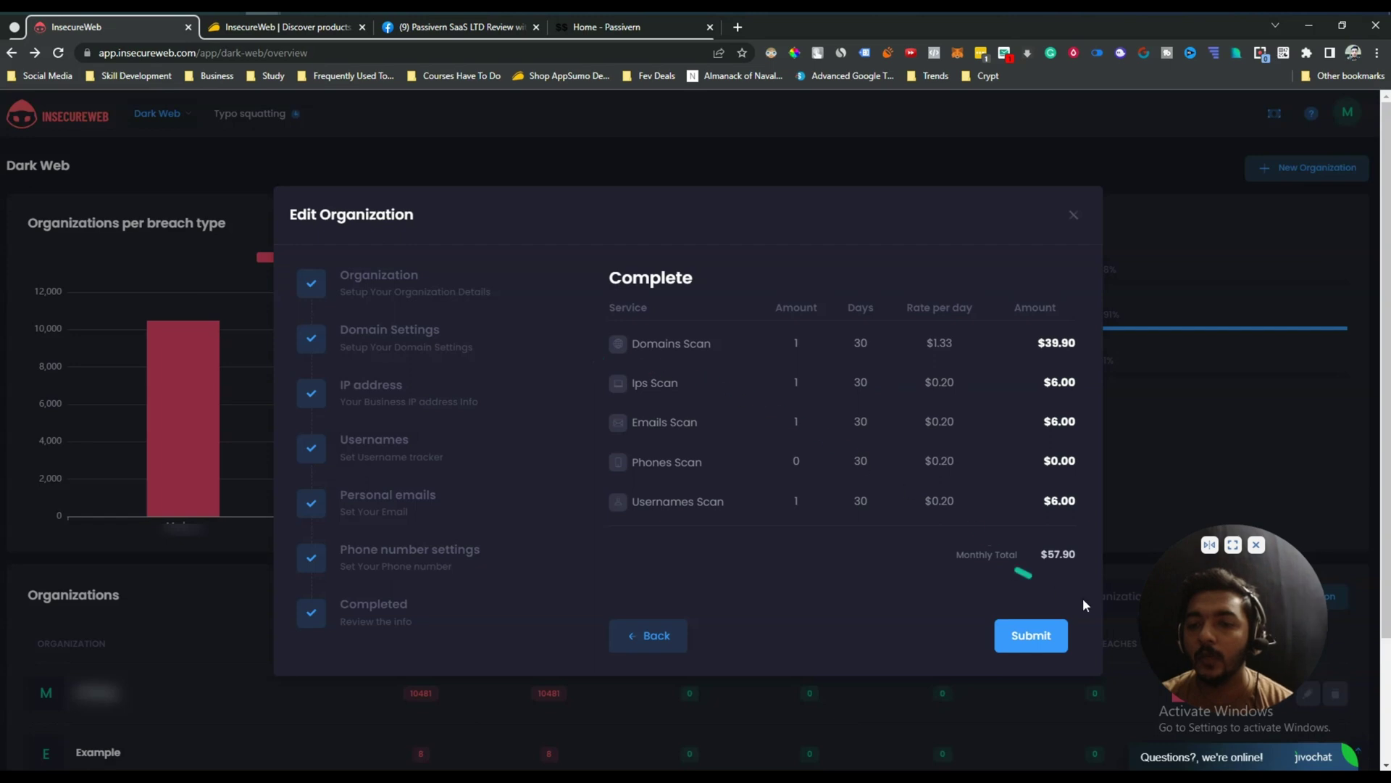
{"action": "double_click", "coordinate": [1093, 555]}
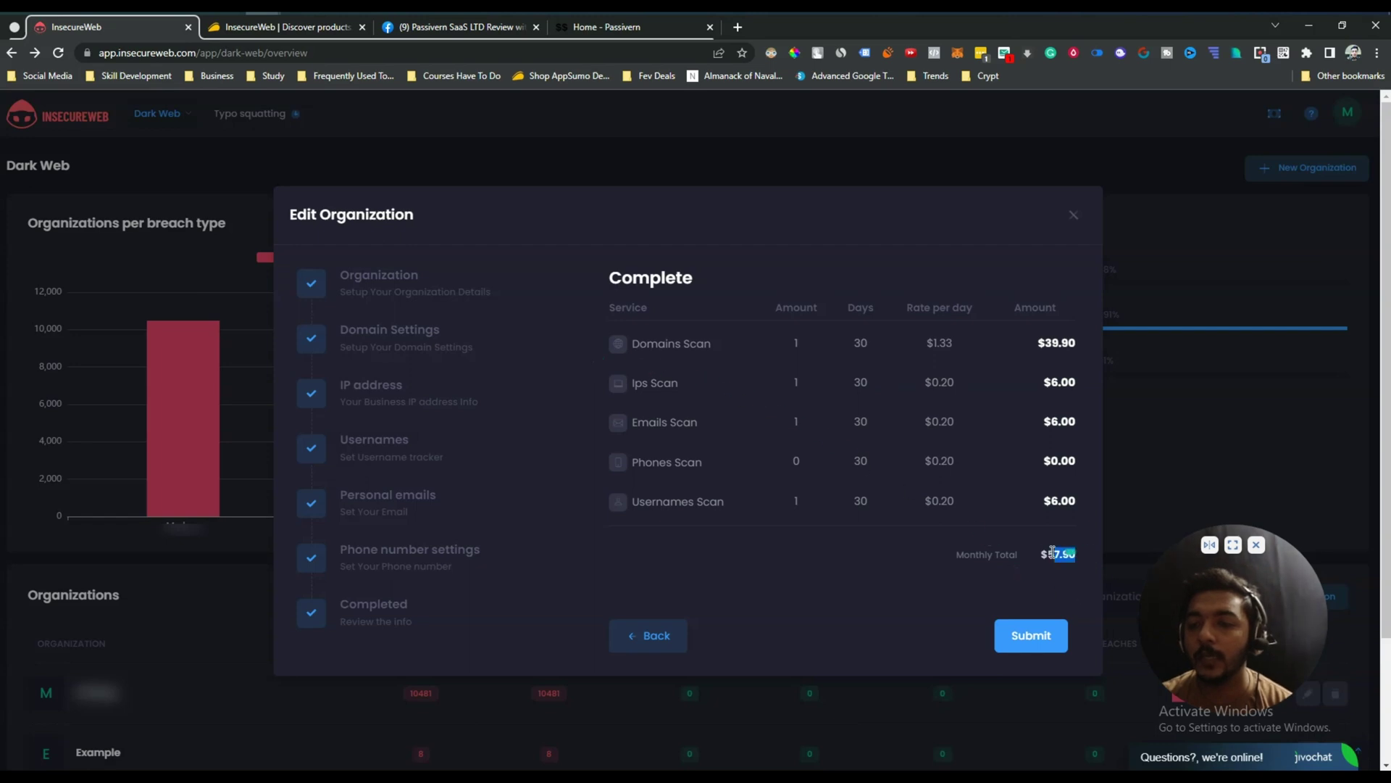
{"action": "left_click", "coordinate": [1038, 650]}
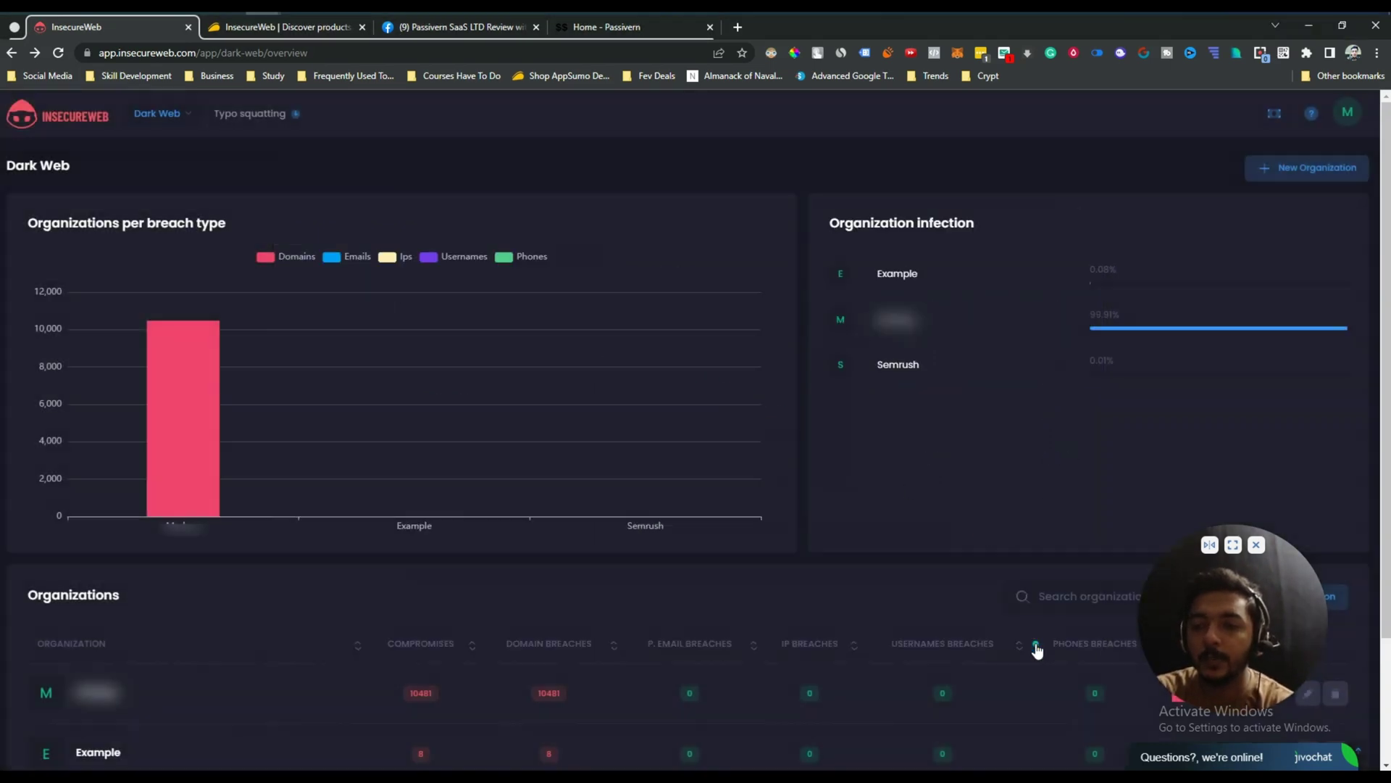
Scroll the Dark Web overview down to the Organizations table showing the new Kitechente entry.
{"action": "scroll", "coordinate": [662, 514], "scroll_direction": "down", "scroll_amount": 3}
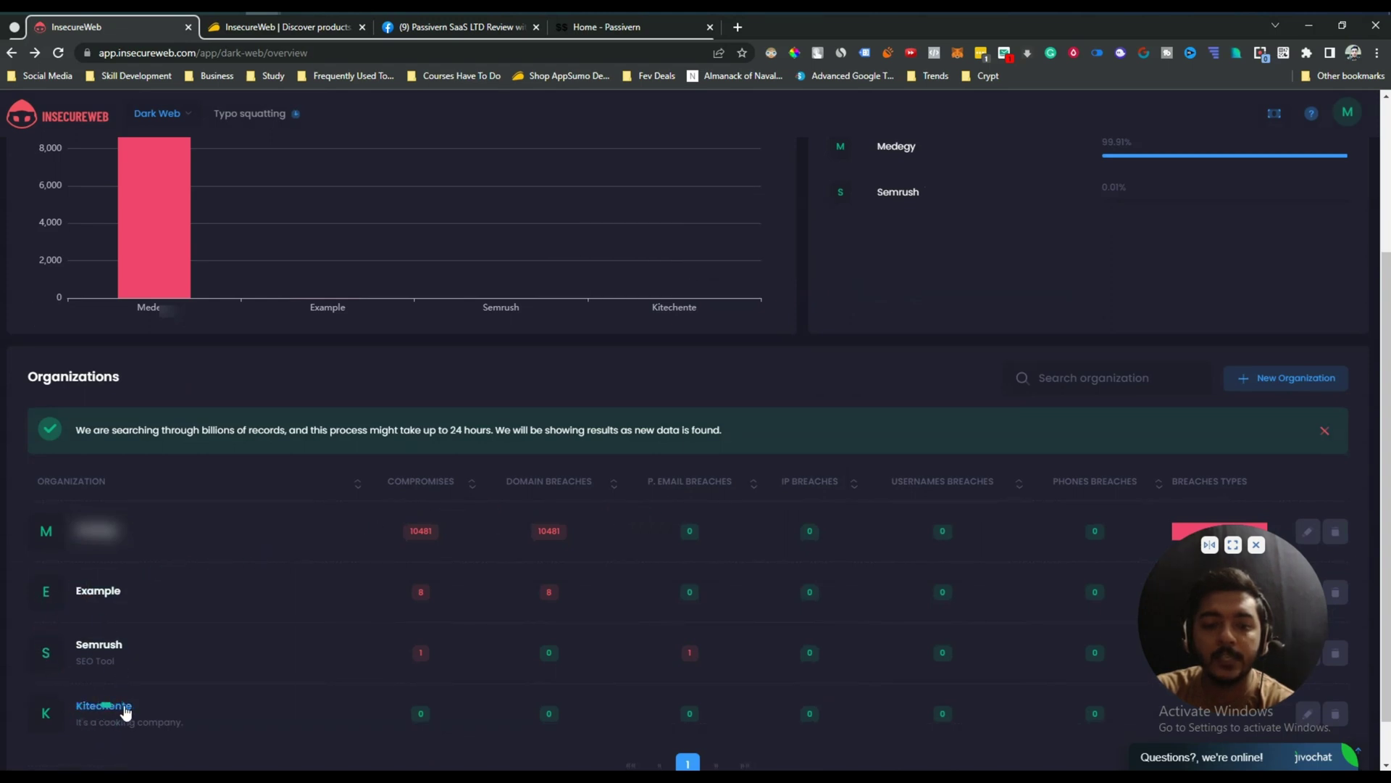
{"action": "scroll", "coordinate": [228, 707], "scroll_direction": "down", "scroll_amount": 1}
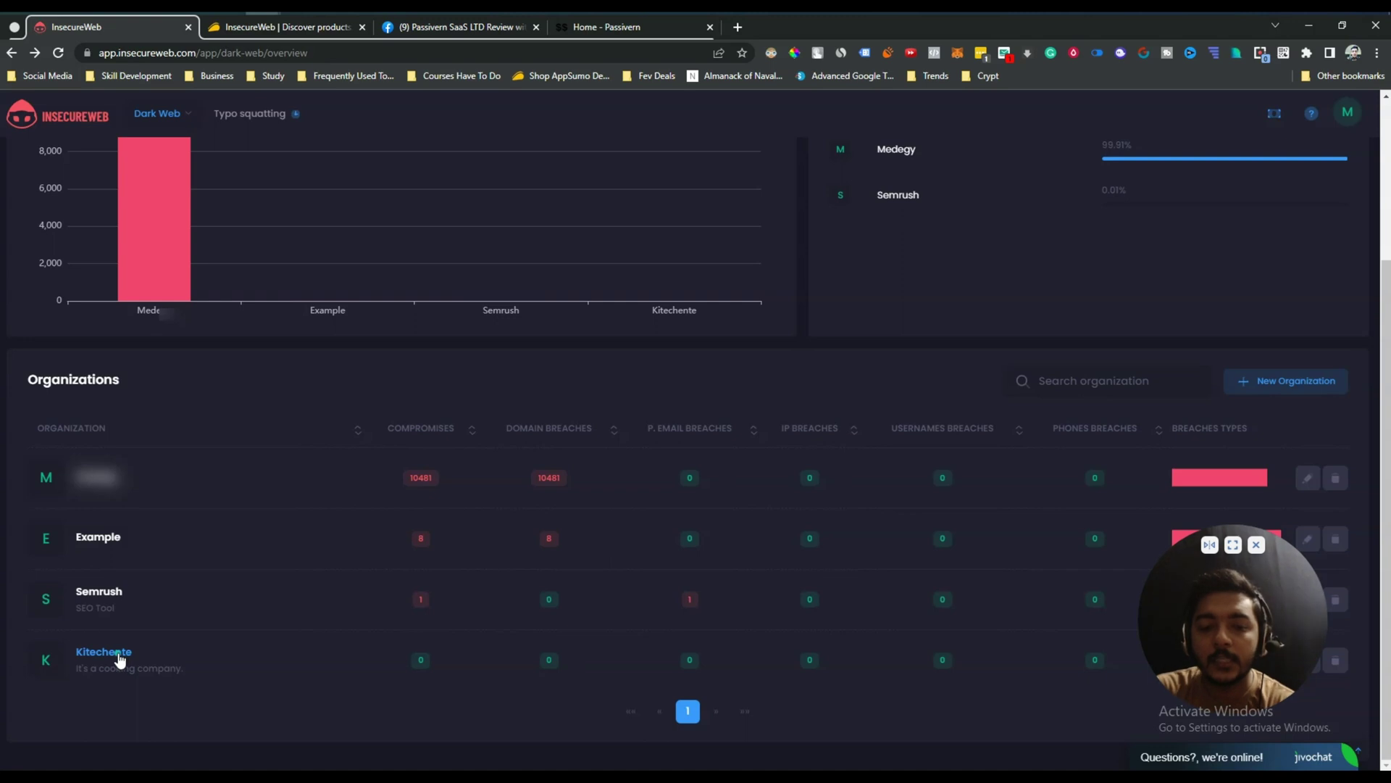
Open Kitechente's detail page, check its zero breaches across 4 monitored items, then go back.
{"action": "left_click", "coordinate": [108, 654]}
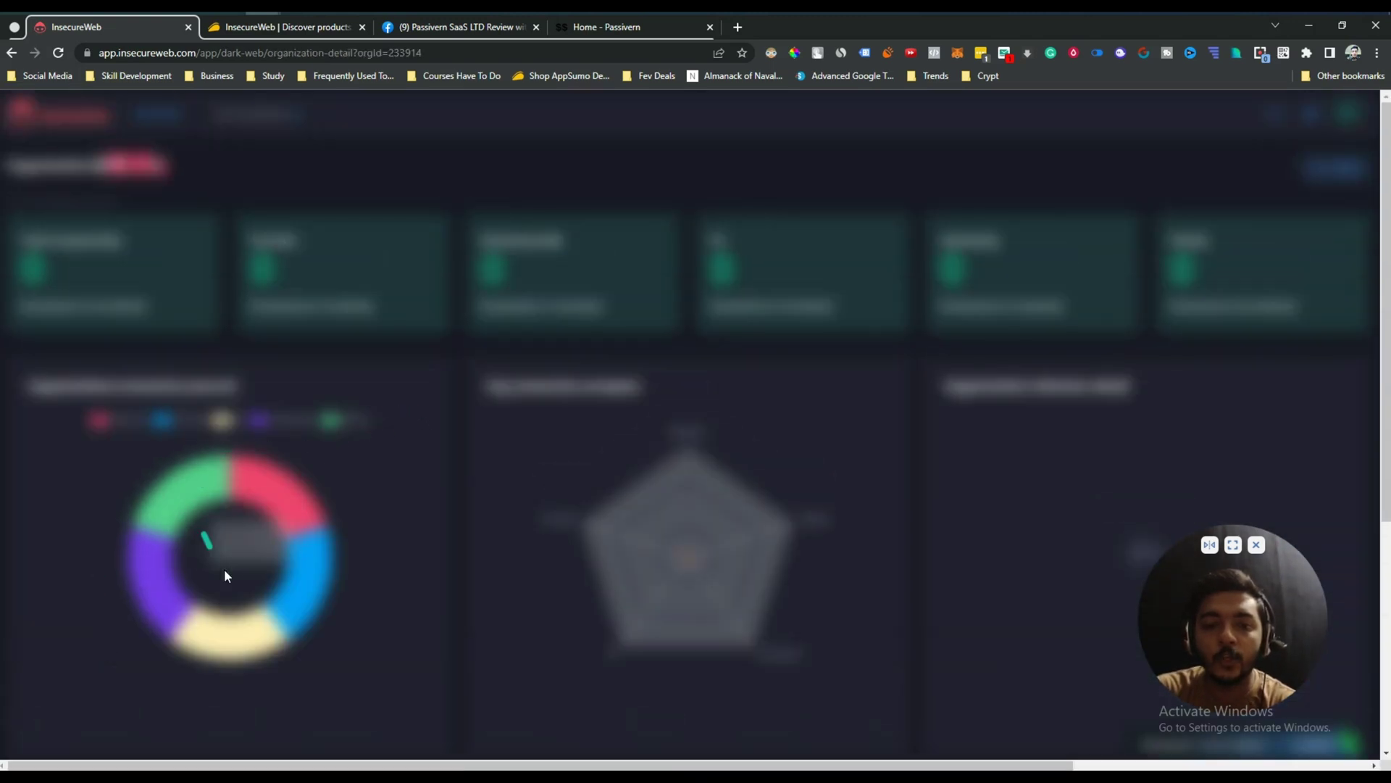
{"action": "mouse_move", "coordinate": [289, 507]}
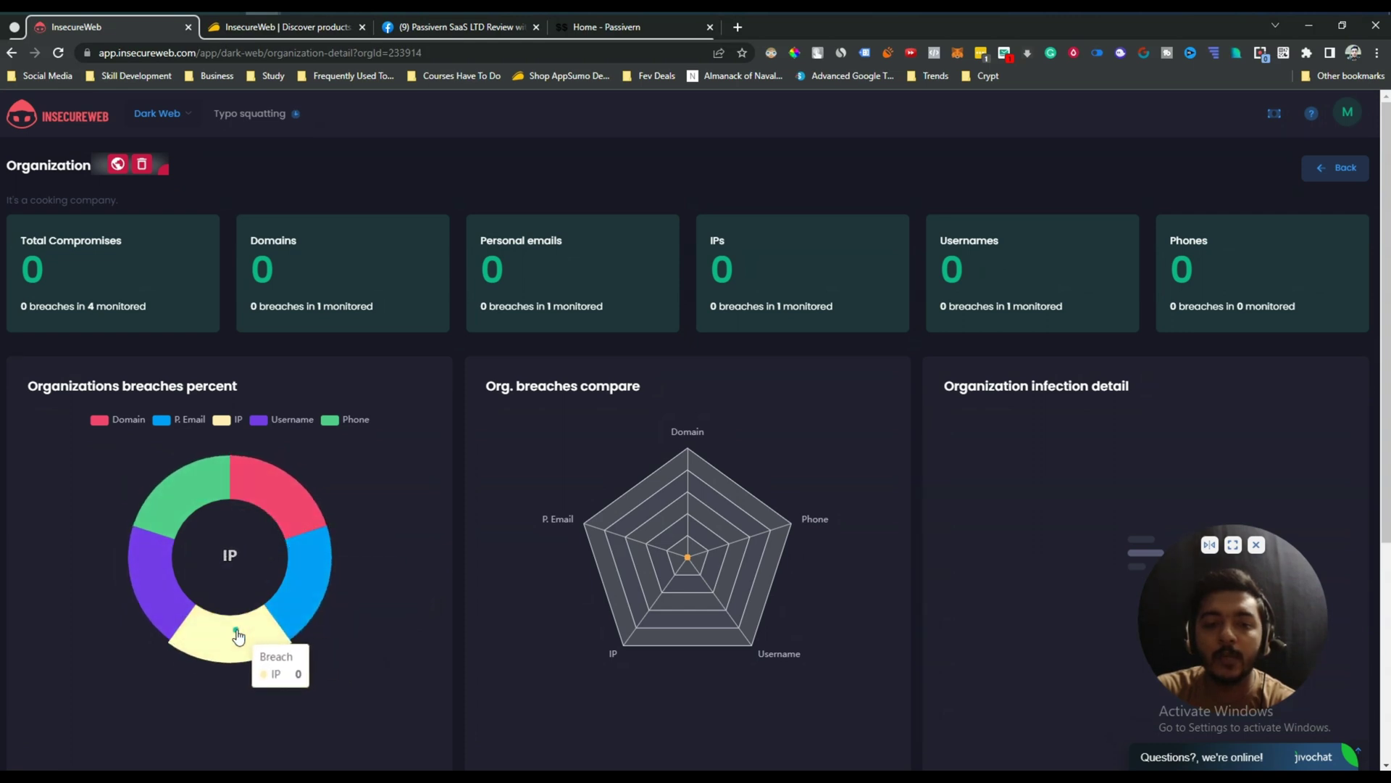
{"action": "mouse_move", "coordinate": [145, 604]}
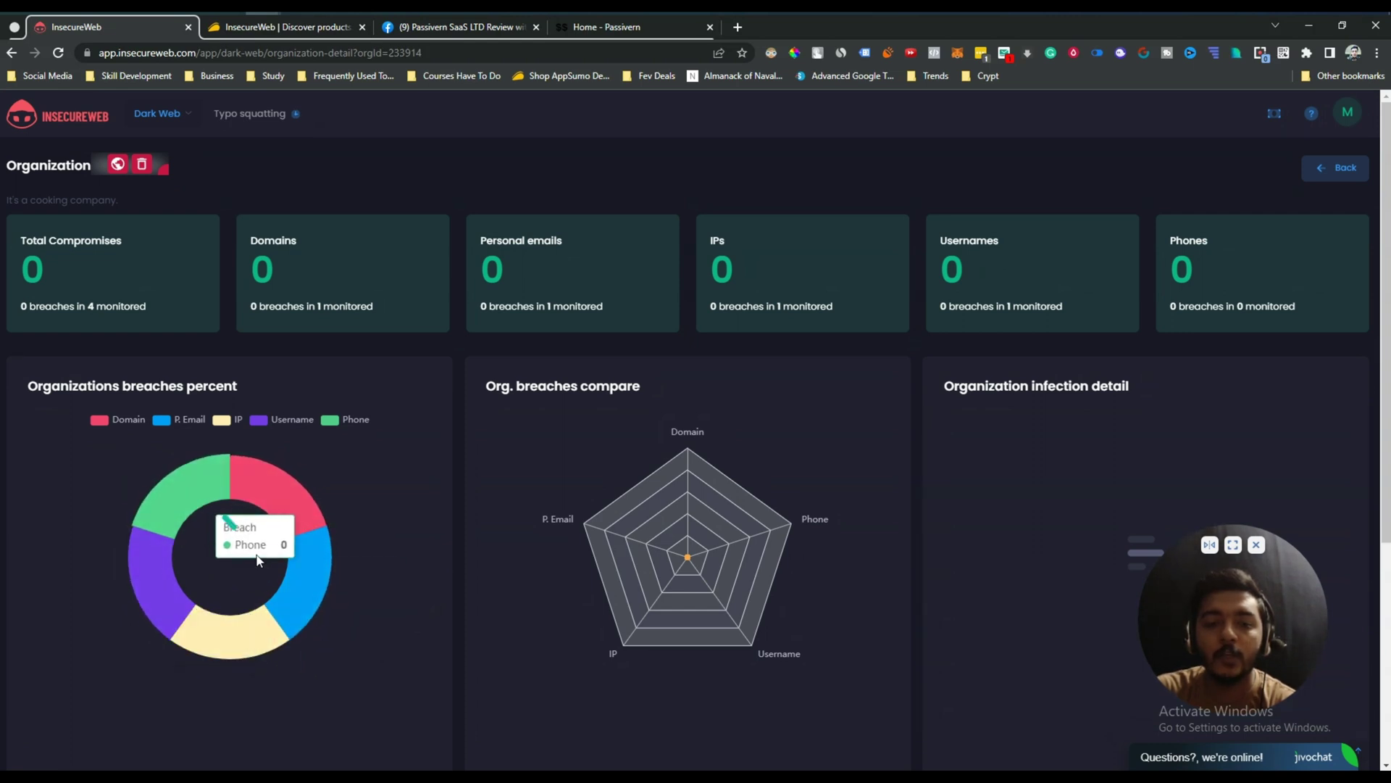
{"action": "mouse_move", "coordinate": [208, 500]}
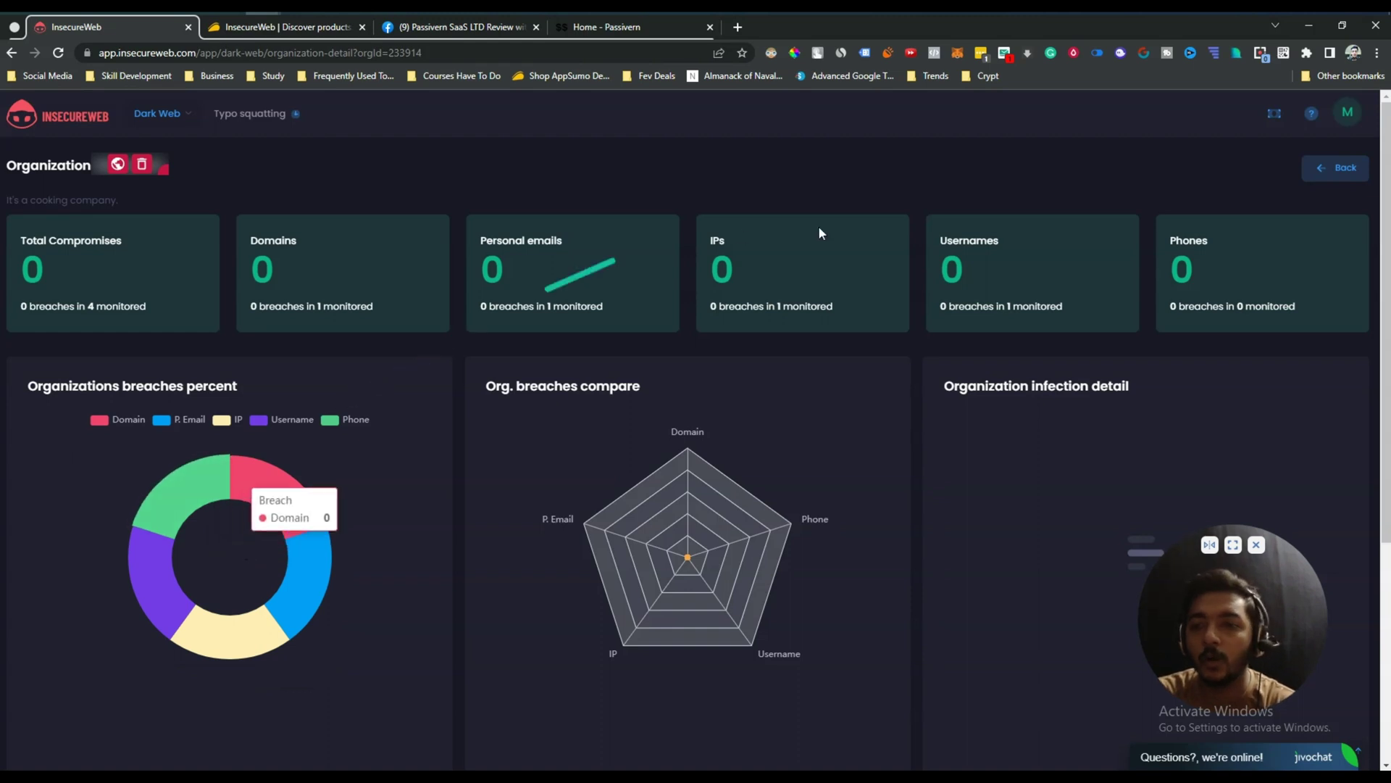
{"action": "scroll", "coordinate": [766, 559], "scroll_direction": "down", "scroll_amount": 5}
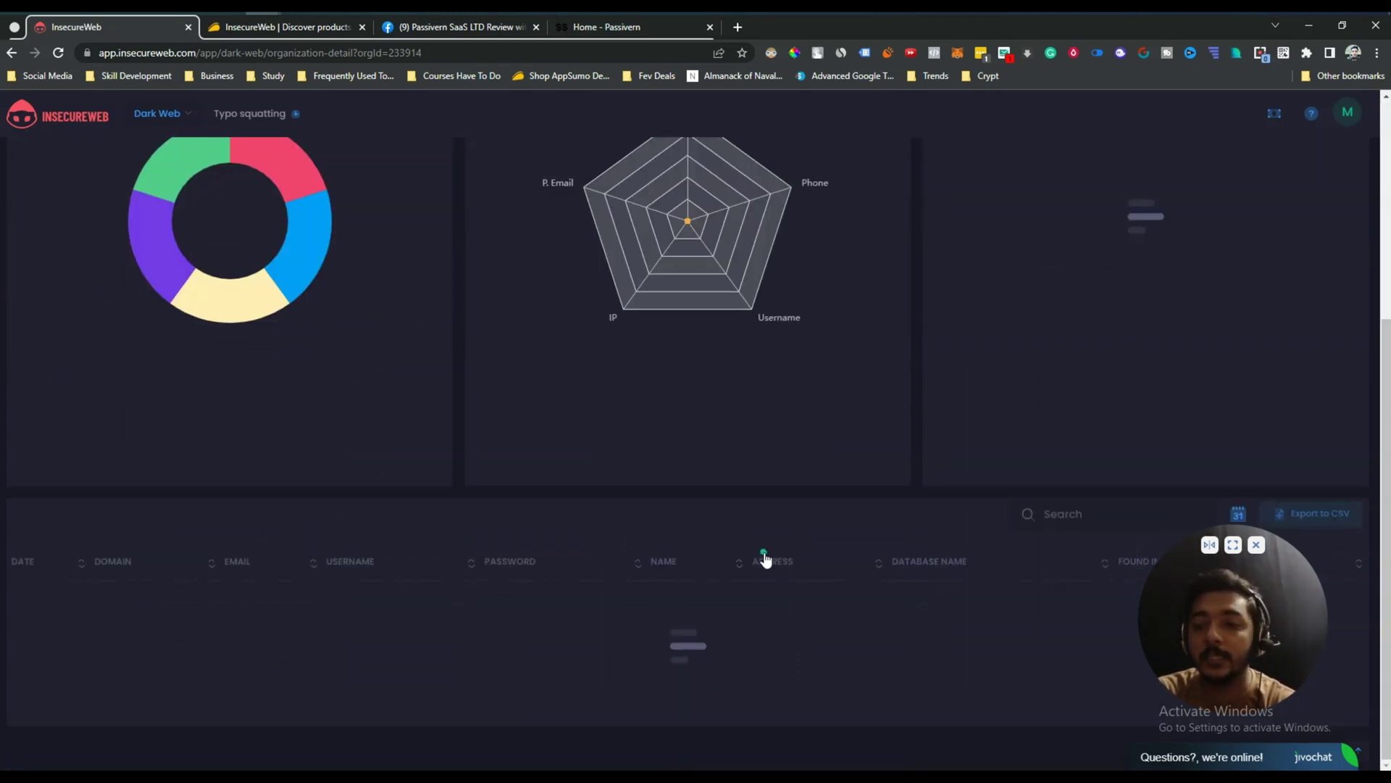
{"action": "scroll", "coordinate": [766, 559], "scroll_direction": "up", "scroll_amount": 5}
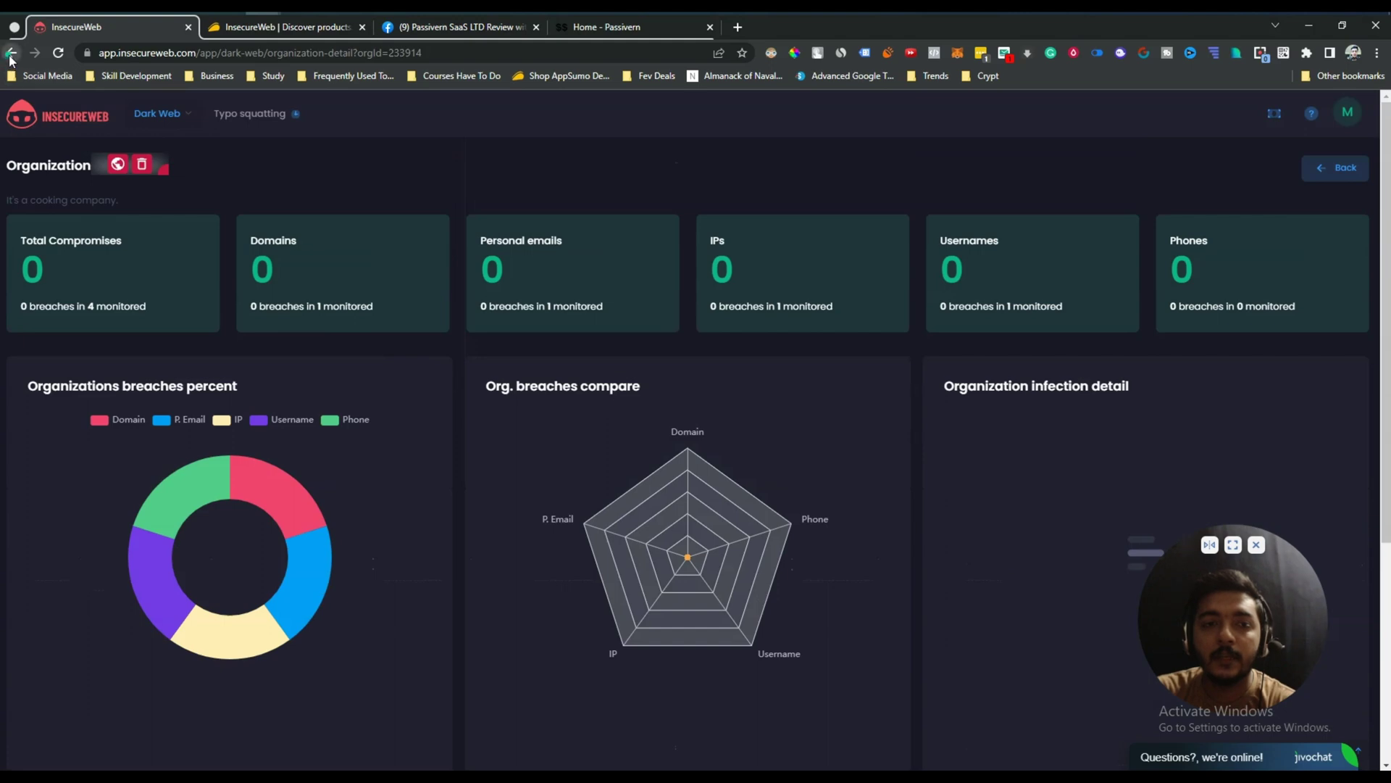
{"action": "left_click", "coordinate": [11, 54]}
Scroll to the Organizations table and read Example's tooltip: 8 breaches in 1 monitored item.
{"action": "scroll", "coordinate": [511, 358], "scroll_direction": "down", "scroll_amount": 4}
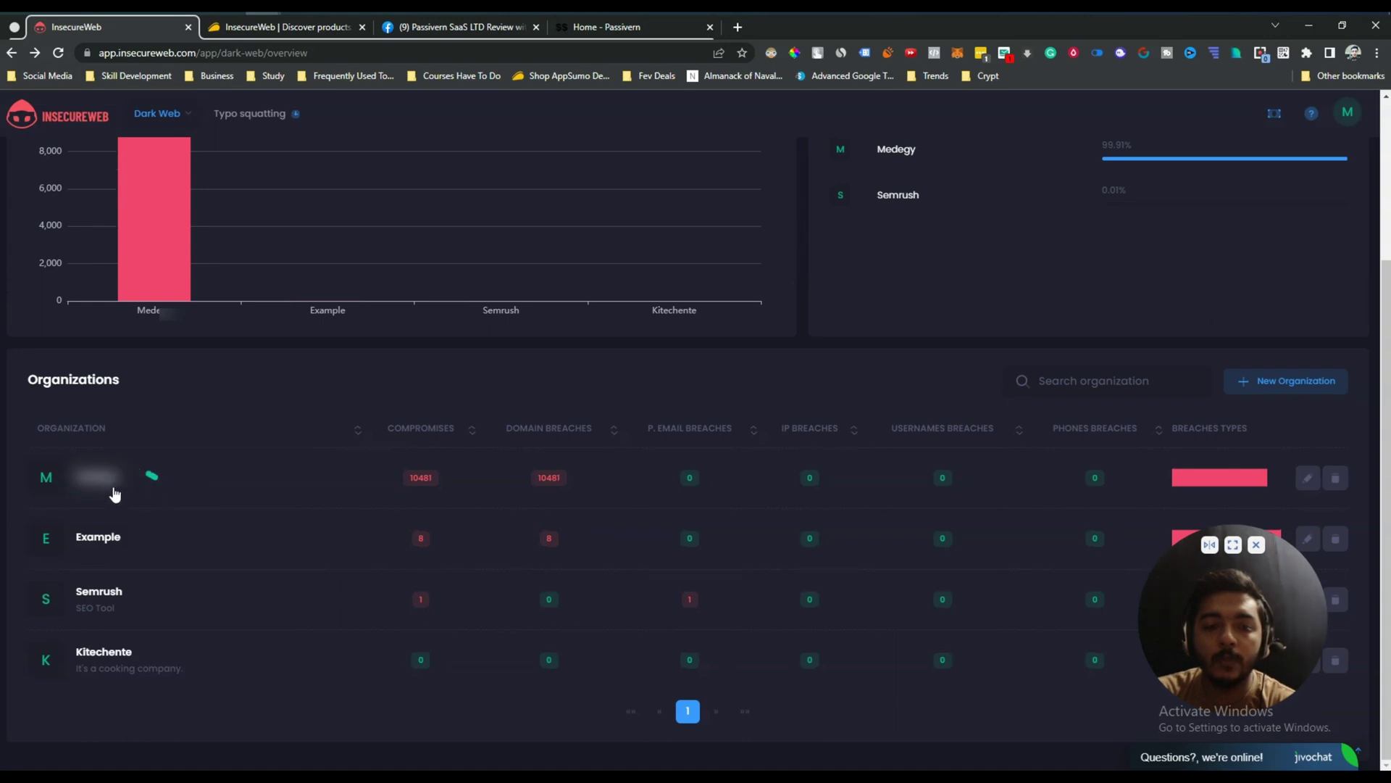
{"action": "mouse_move", "coordinate": [430, 483]}
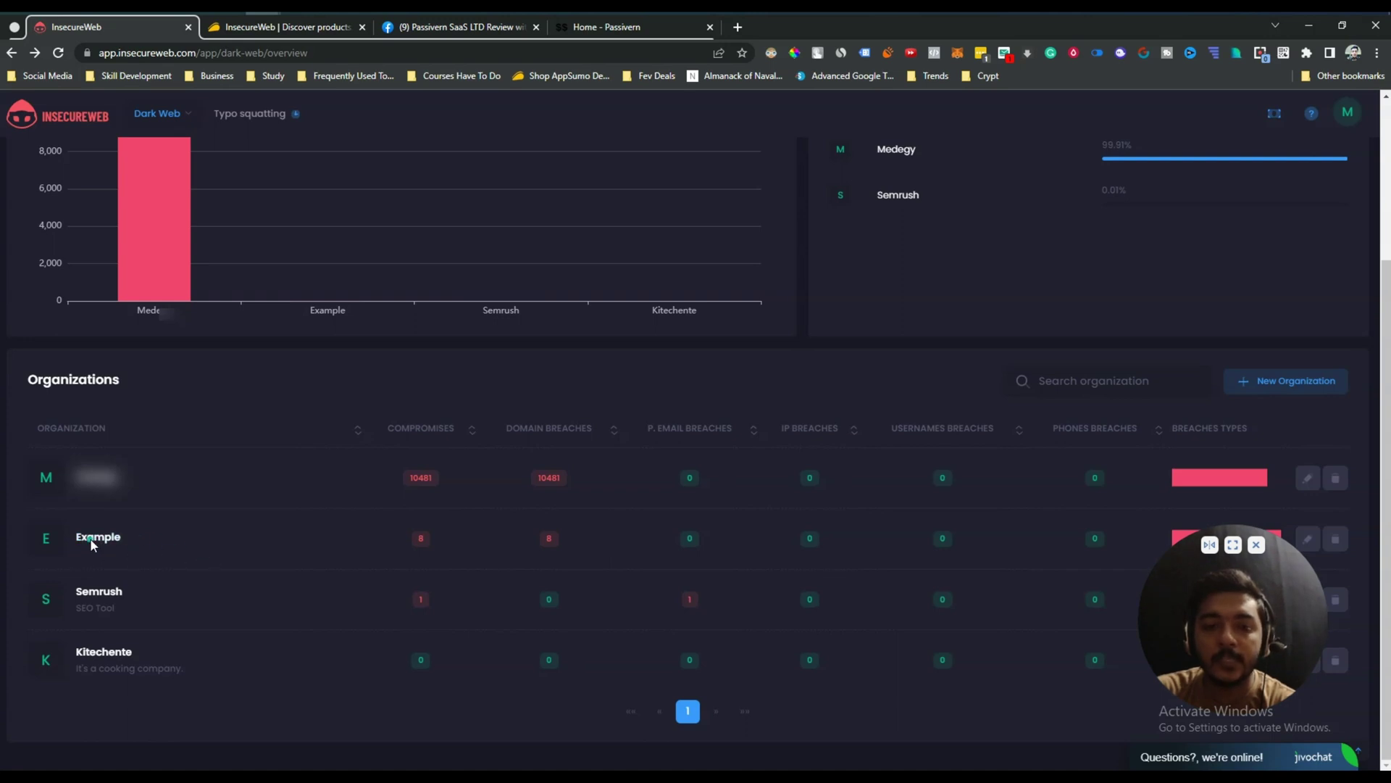
{"action": "mouse_move", "coordinate": [426, 540]}
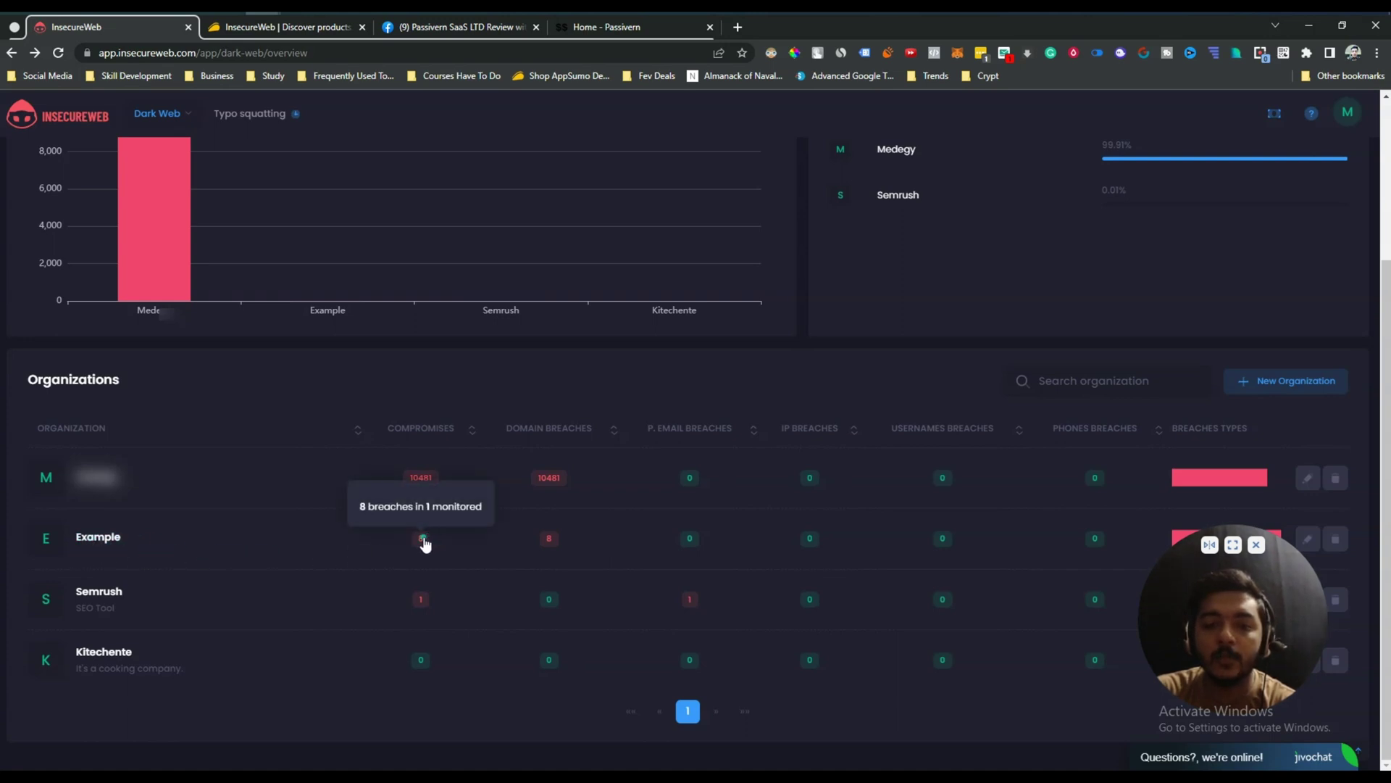
{"action": "left_click", "coordinate": [424, 541]}
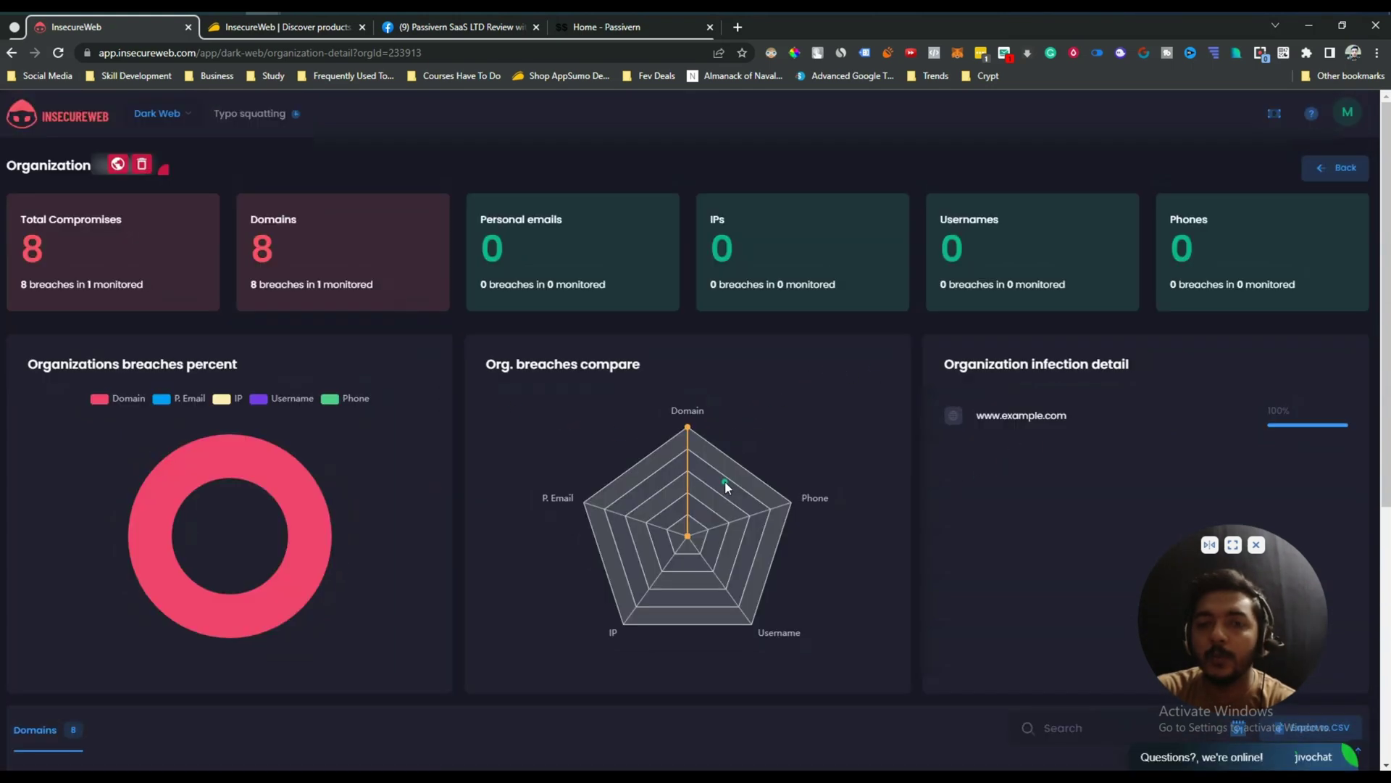
{"action": "scroll", "coordinate": [725, 481], "scroll_direction": "down", "scroll_amount": 5}
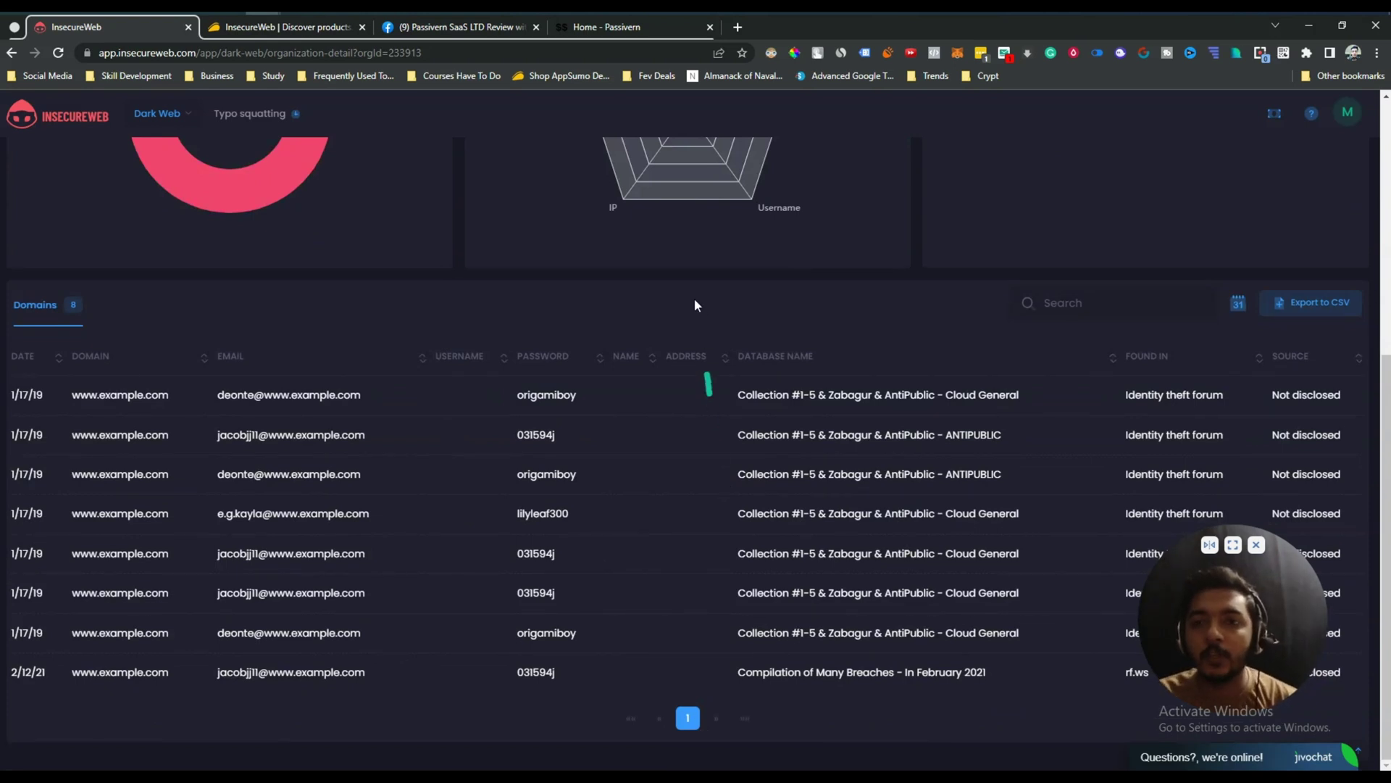
{"action": "scroll", "coordinate": [163, 109], "scroll_direction": "up", "scroll_amount": 5}
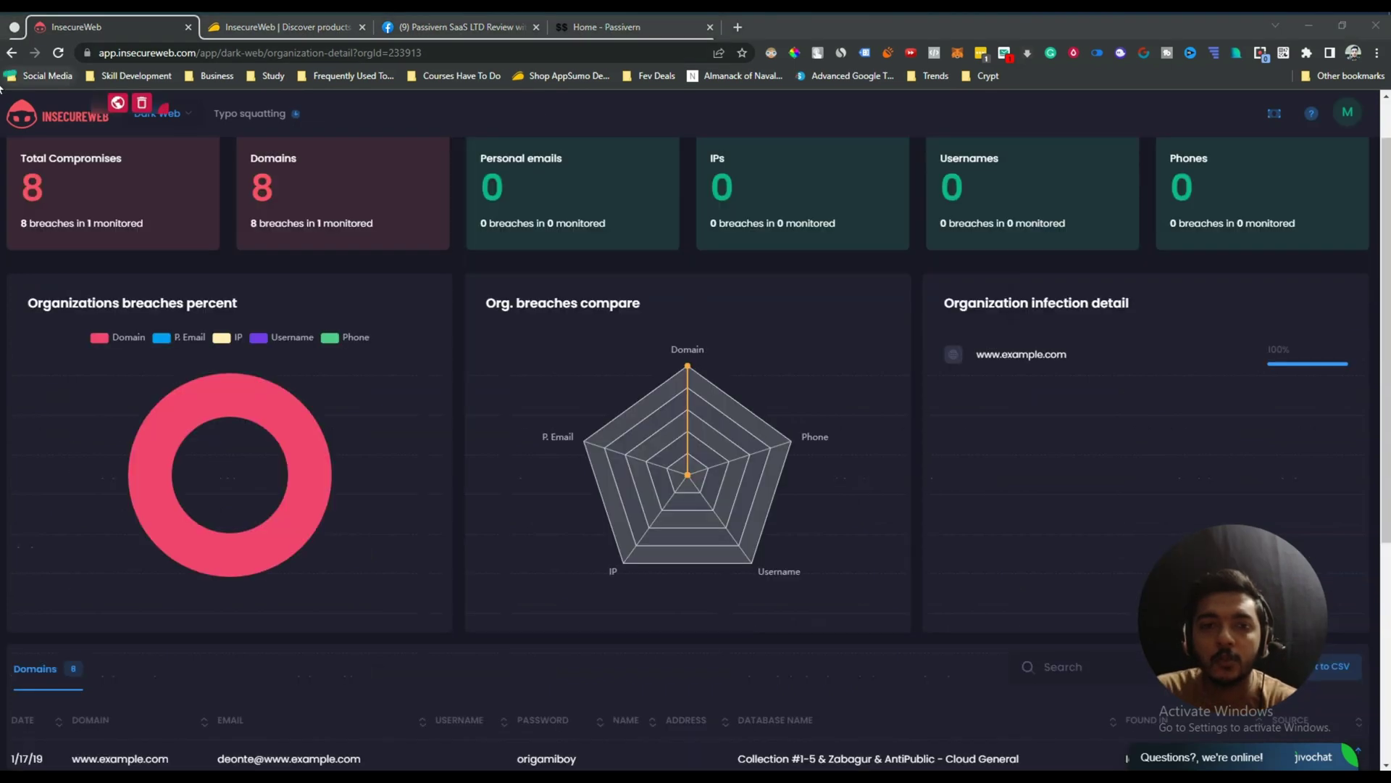
{"action": "left_click", "coordinate": [10, 52]}
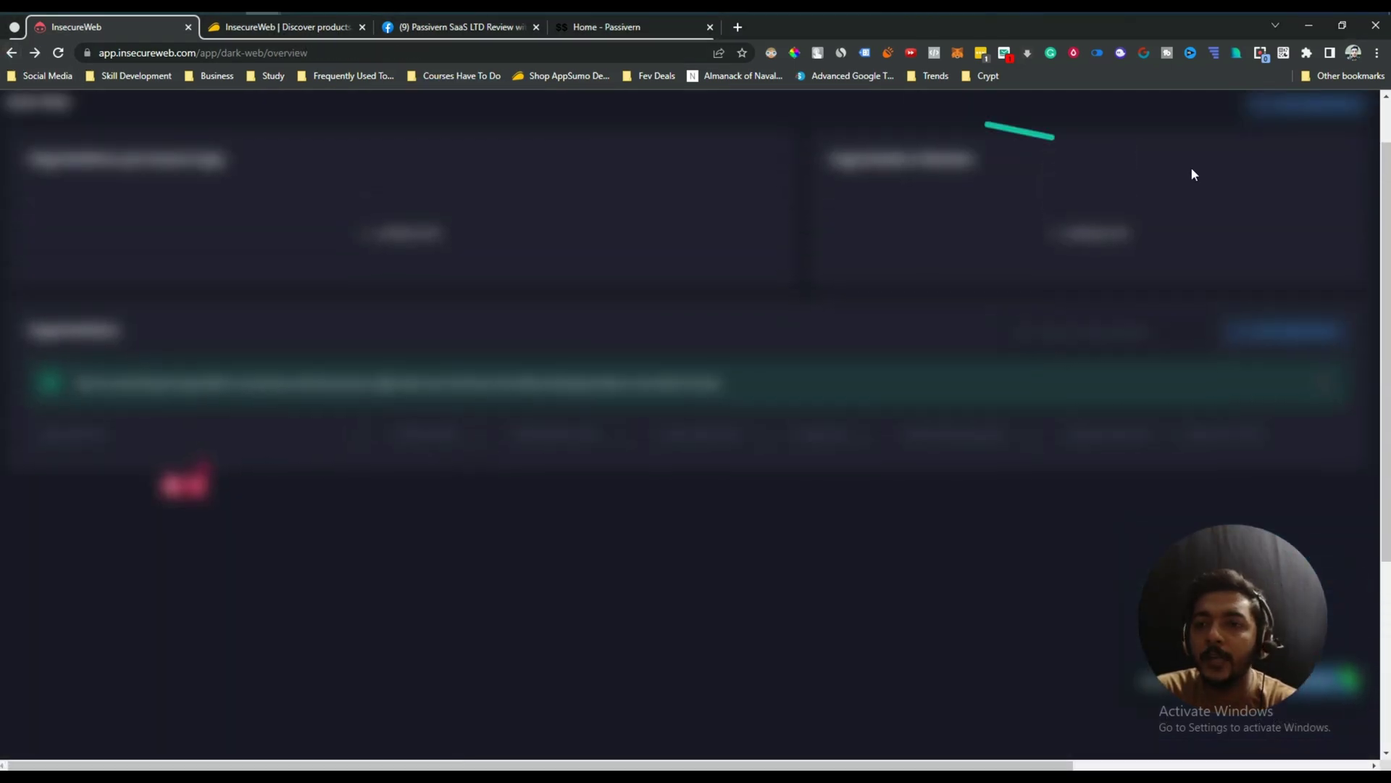
{"action": "mouse_move", "coordinate": [1279, 124]}
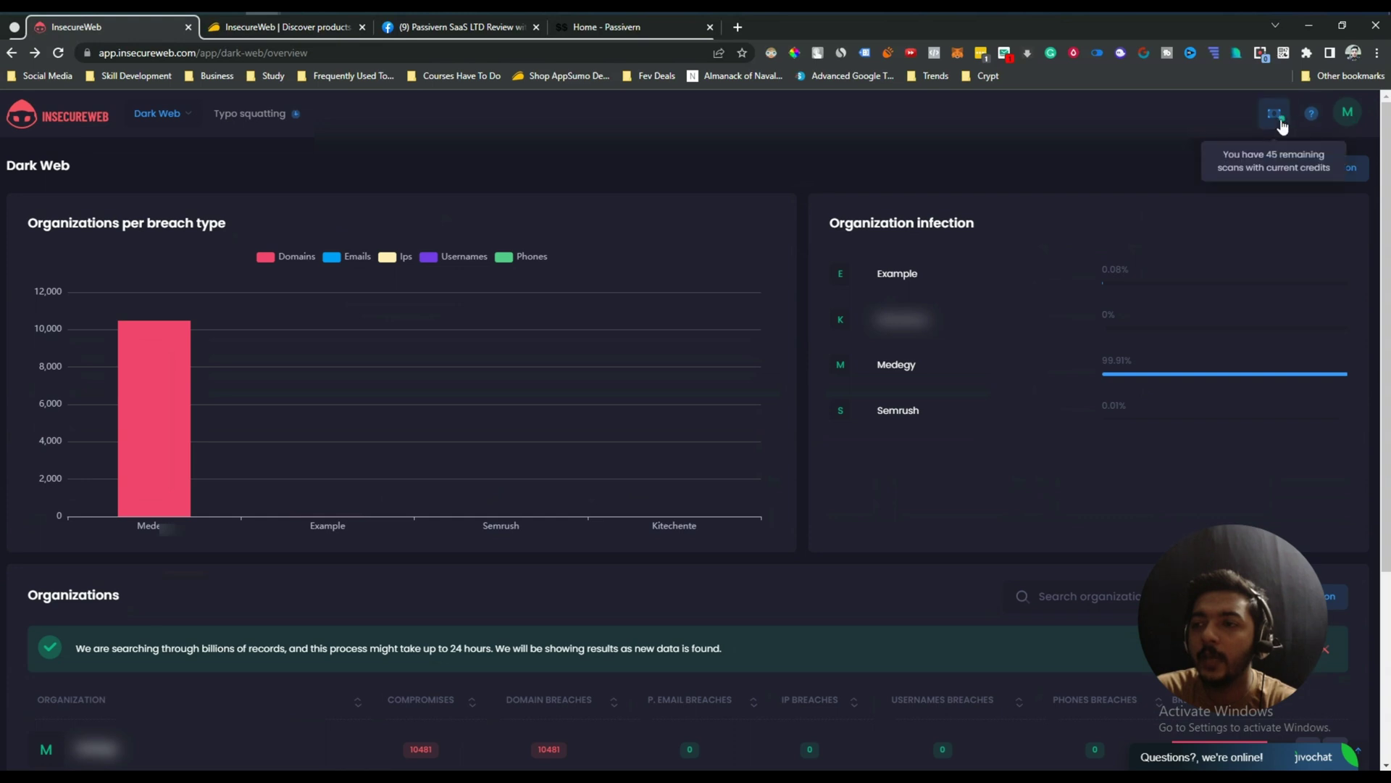
{"action": "left_click", "coordinate": [1279, 123]}
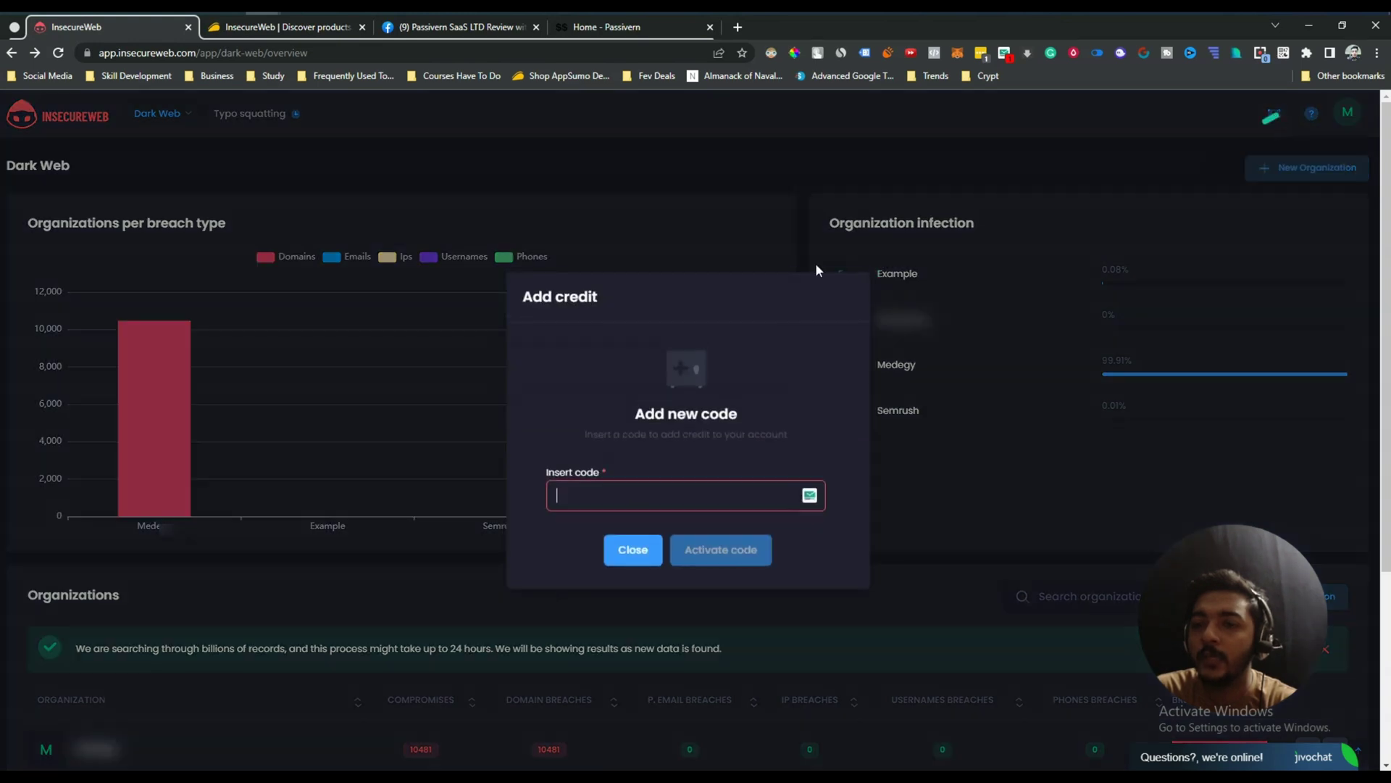
{"action": "left_click", "coordinate": [619, 497]}
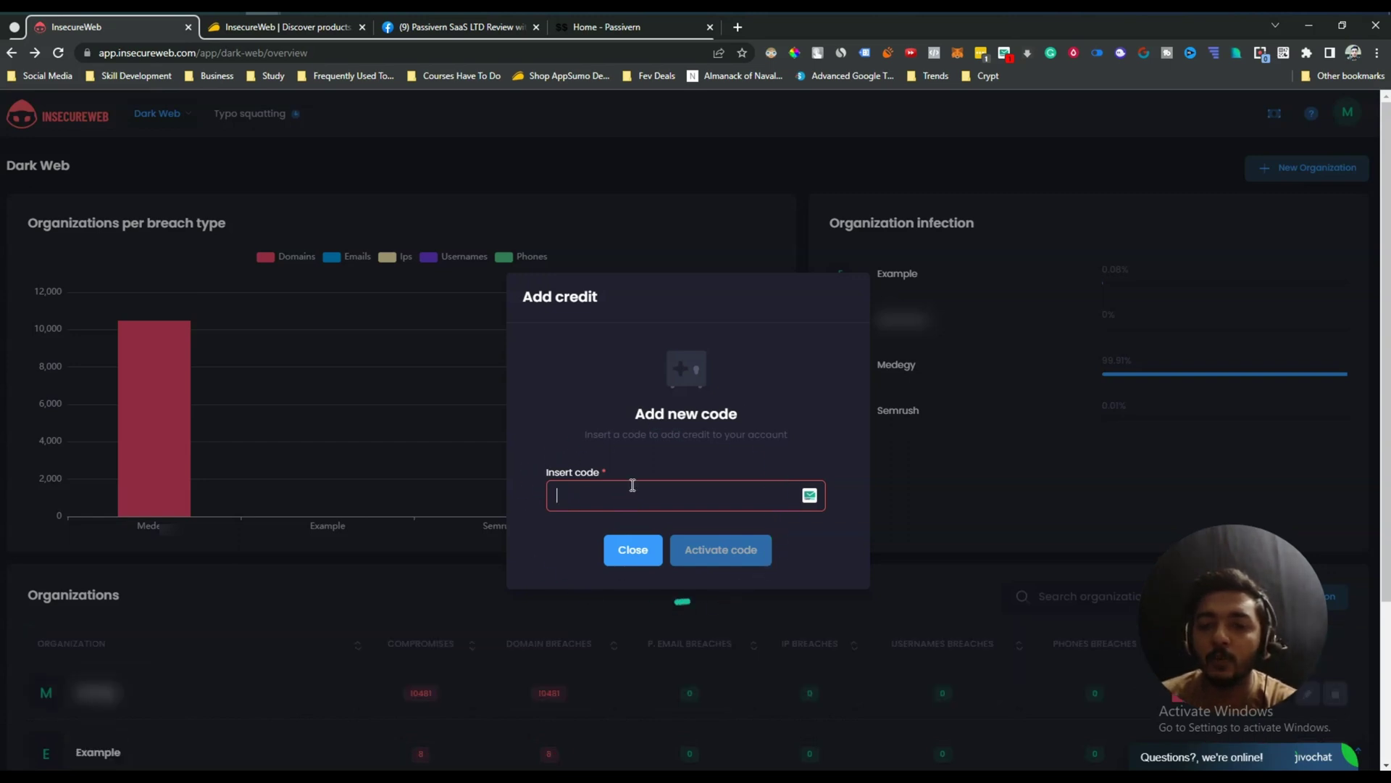
{"action": "left_click", "coordinate": [633, 550]}
{"action": "mouse_move", "coordinate": [1271, 119]}
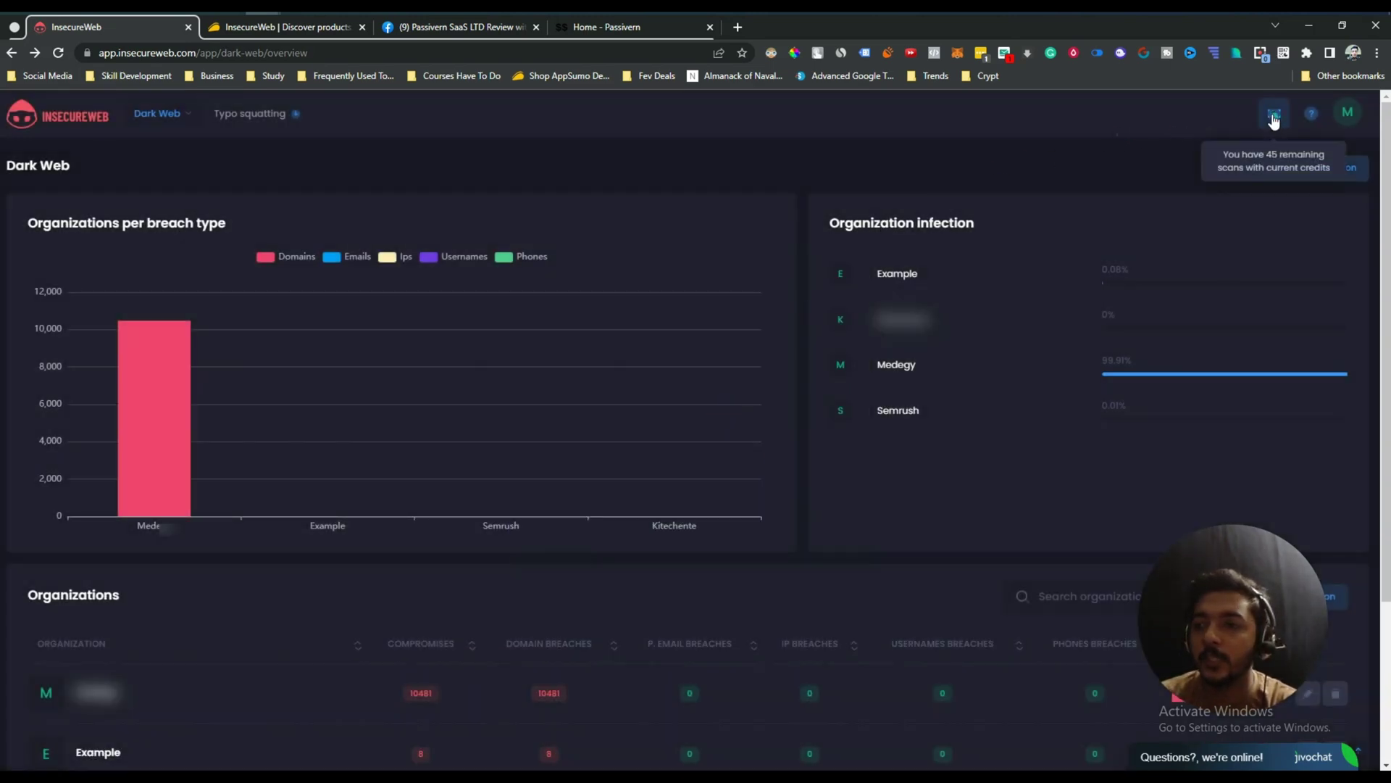
{"action": "left_click", "coordinate": [1316, 119]}
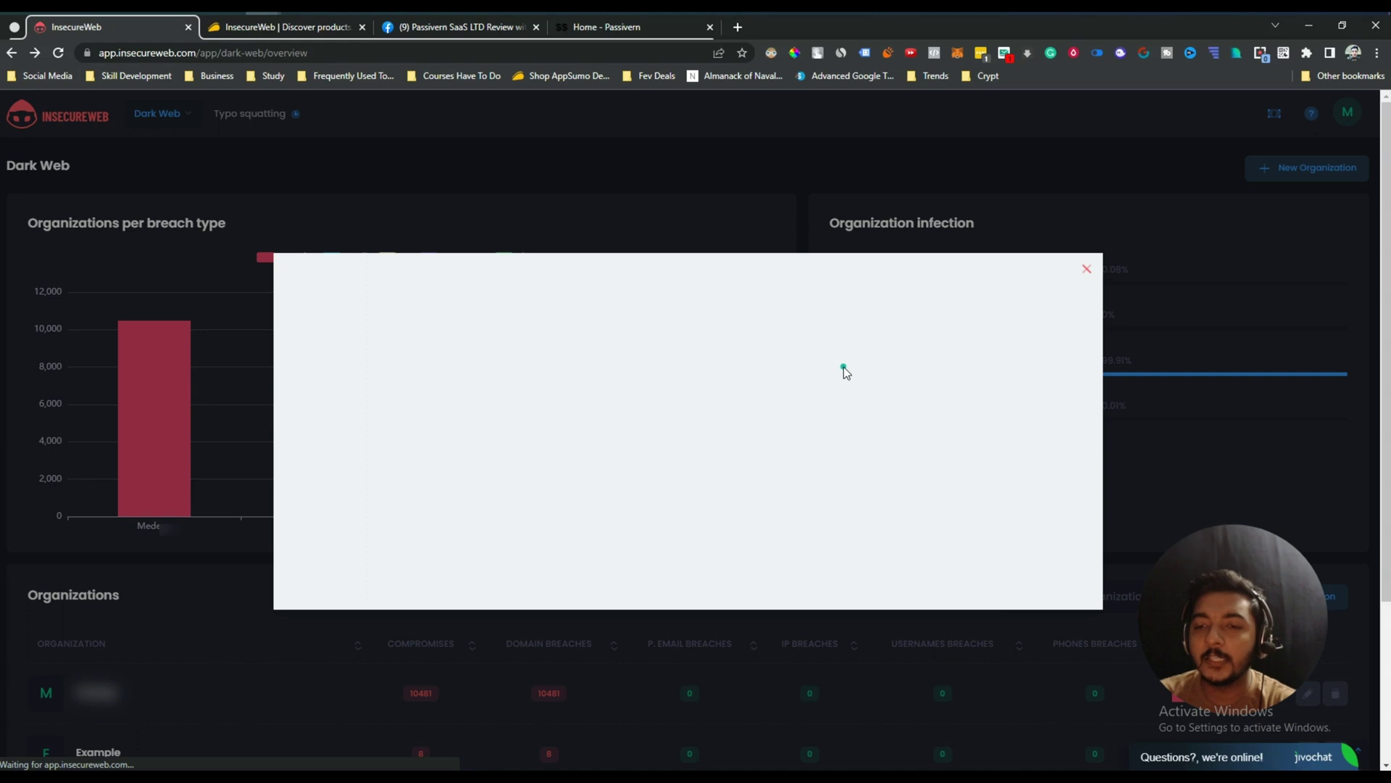
{"action": "left_click", "coordinate": [1087, 278]}
{"action": "left_click", "coordinate": [1277, 136]}
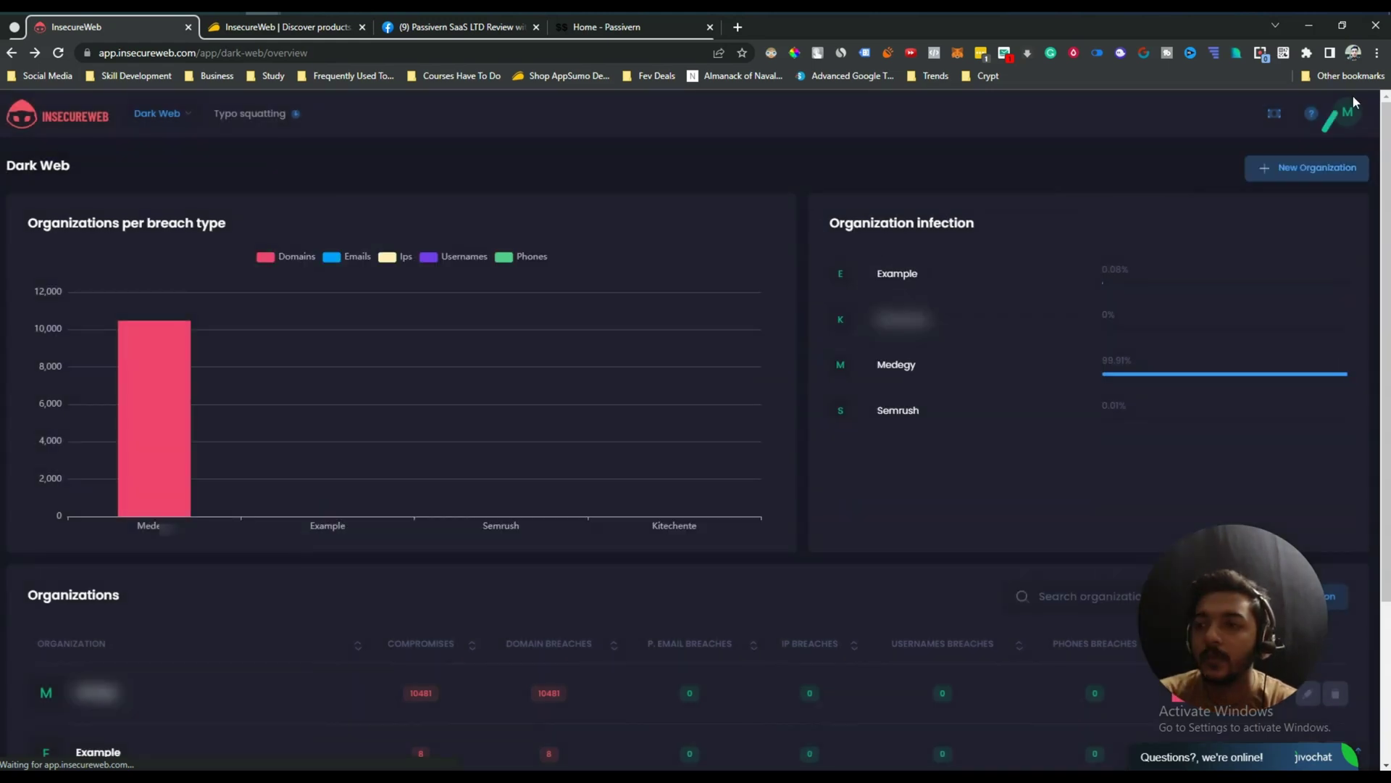
{"action": "left_click", "coordinate": [1348, 111]}
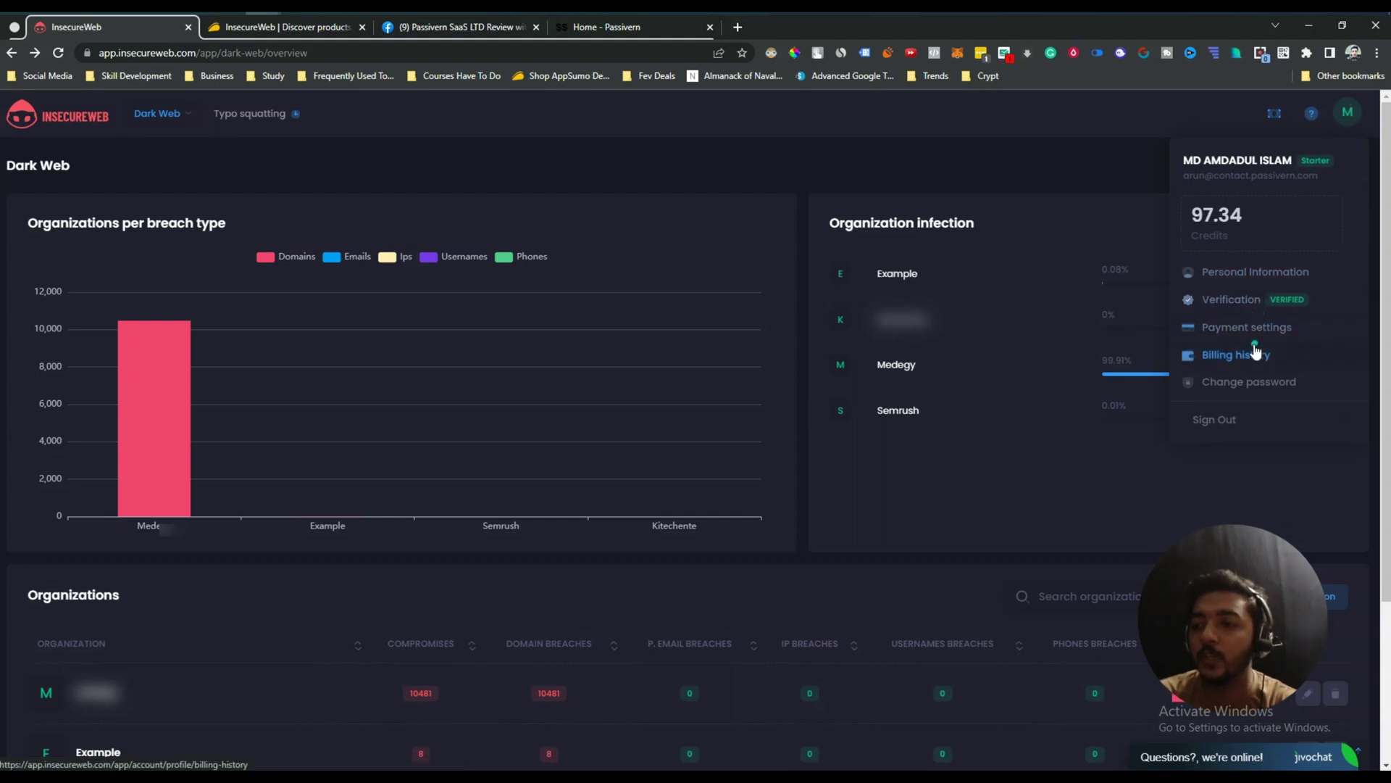
{"action": "left_click", "coordinate": [1243, 388]}
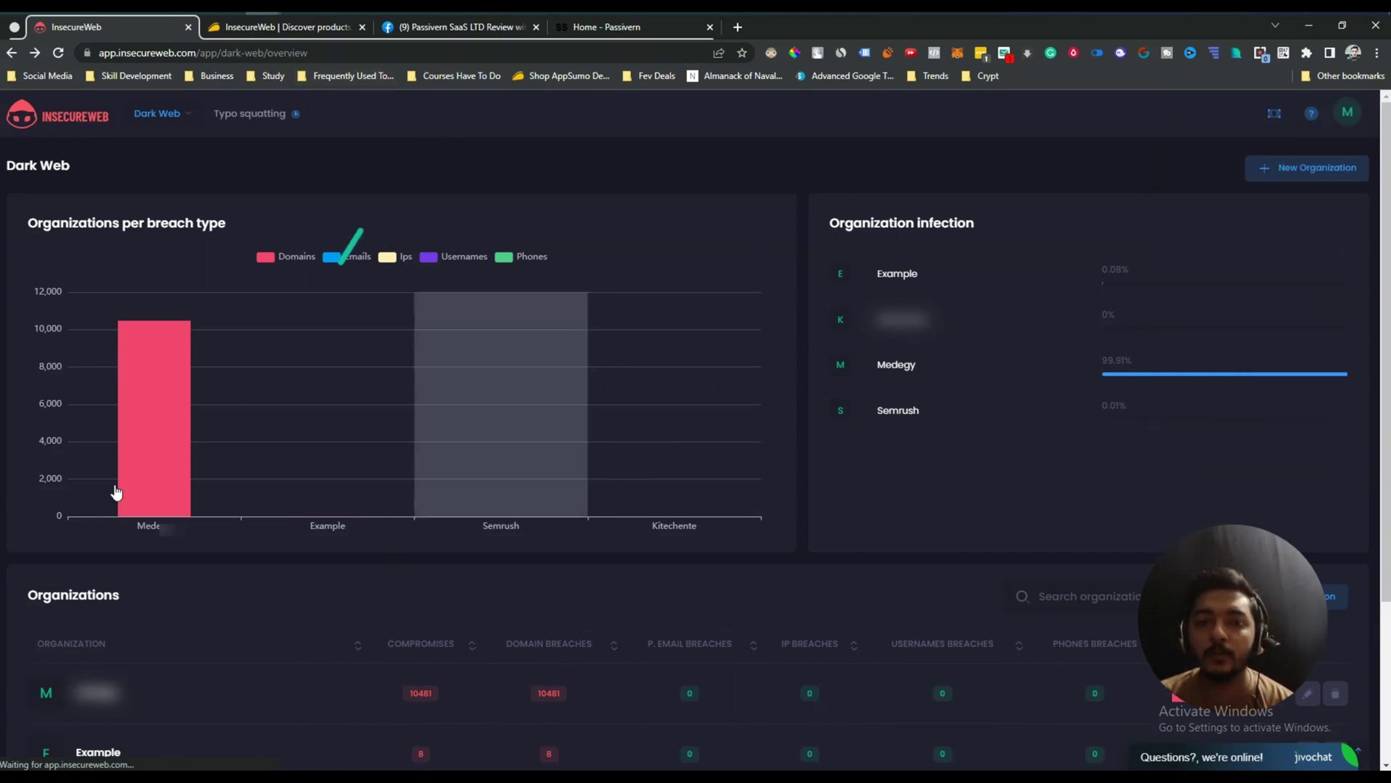
Switch to the AppSumo InsecureWeb deal page and highlight the product title.
{"action": "left_click", "coordinate": [285, 33]}
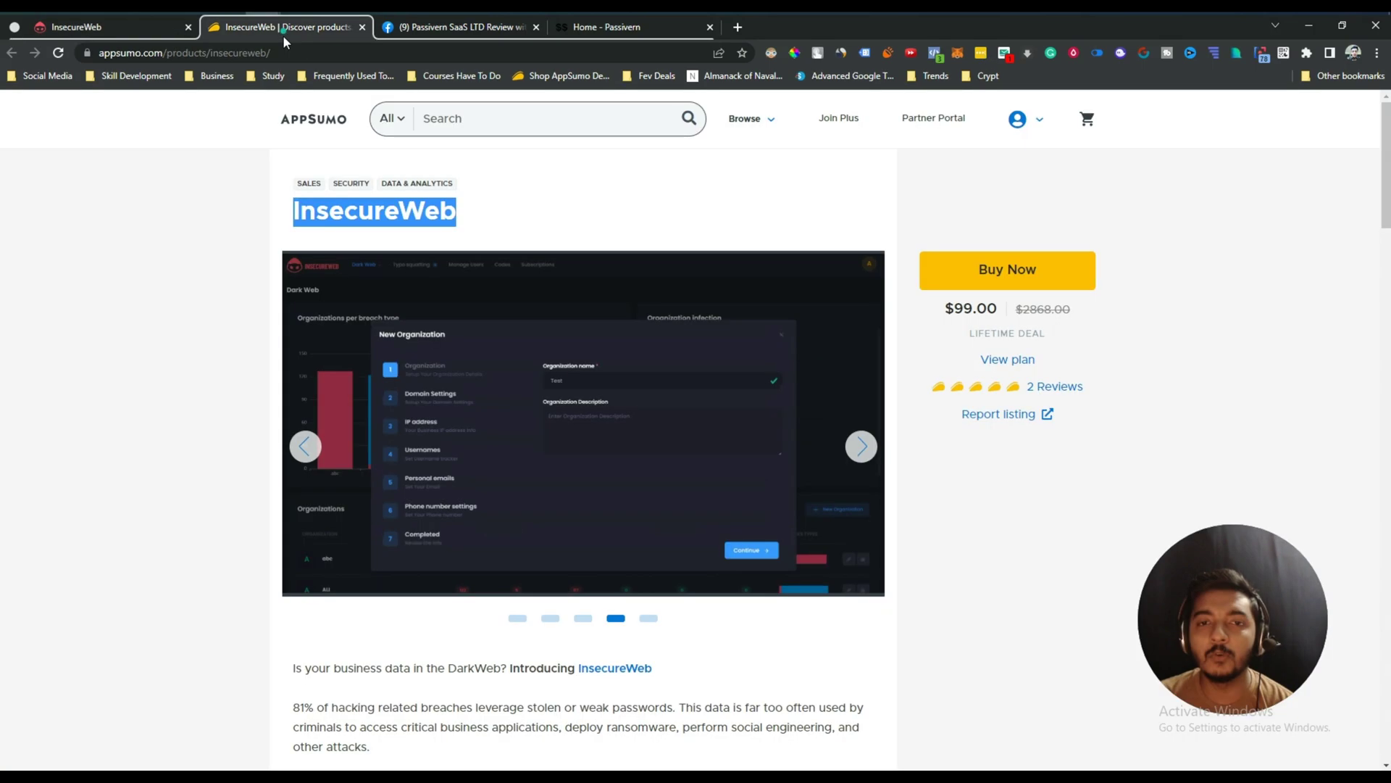
{"action": "left_click", "coordinate": [218, 255]}
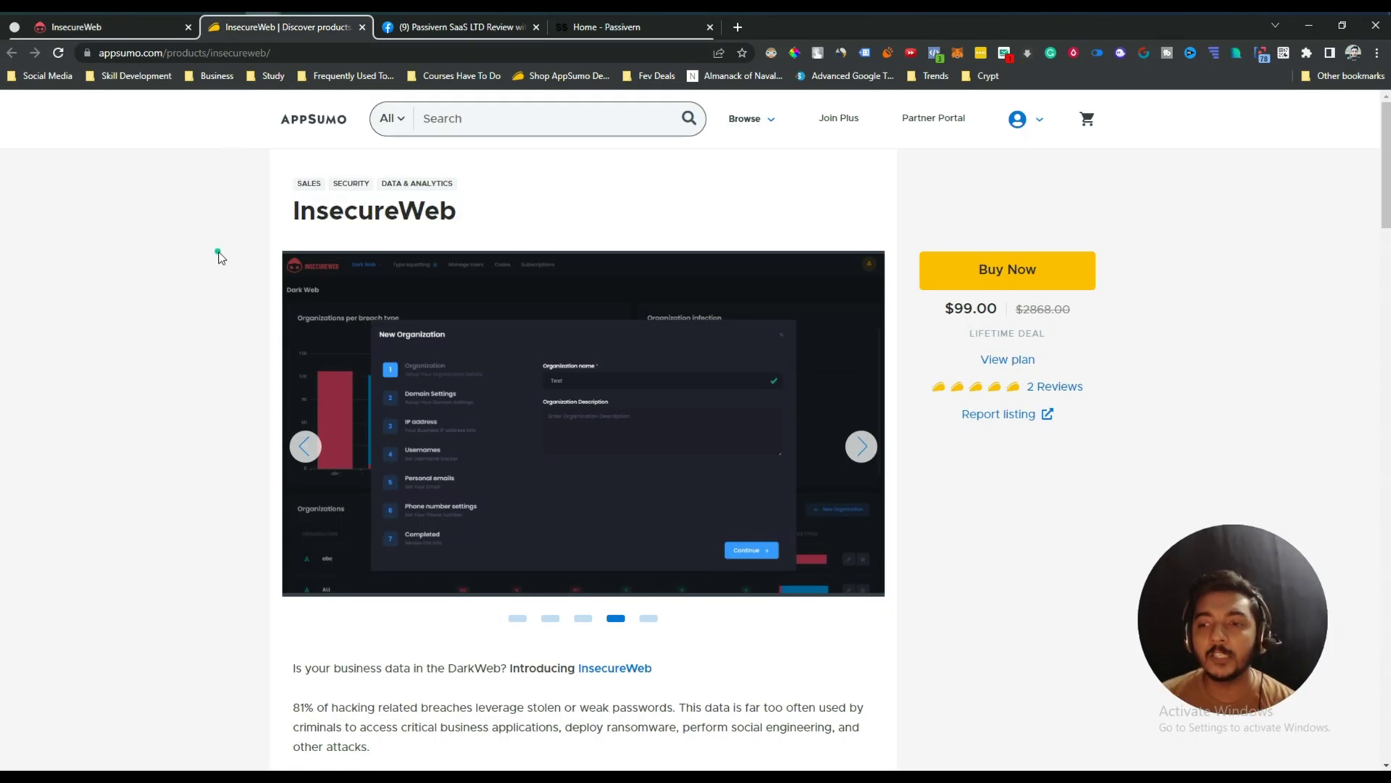
{"action": "double_click", "coordinate": [319, 208]}
{"action": "left_click", "coordinate": [345, 212]}
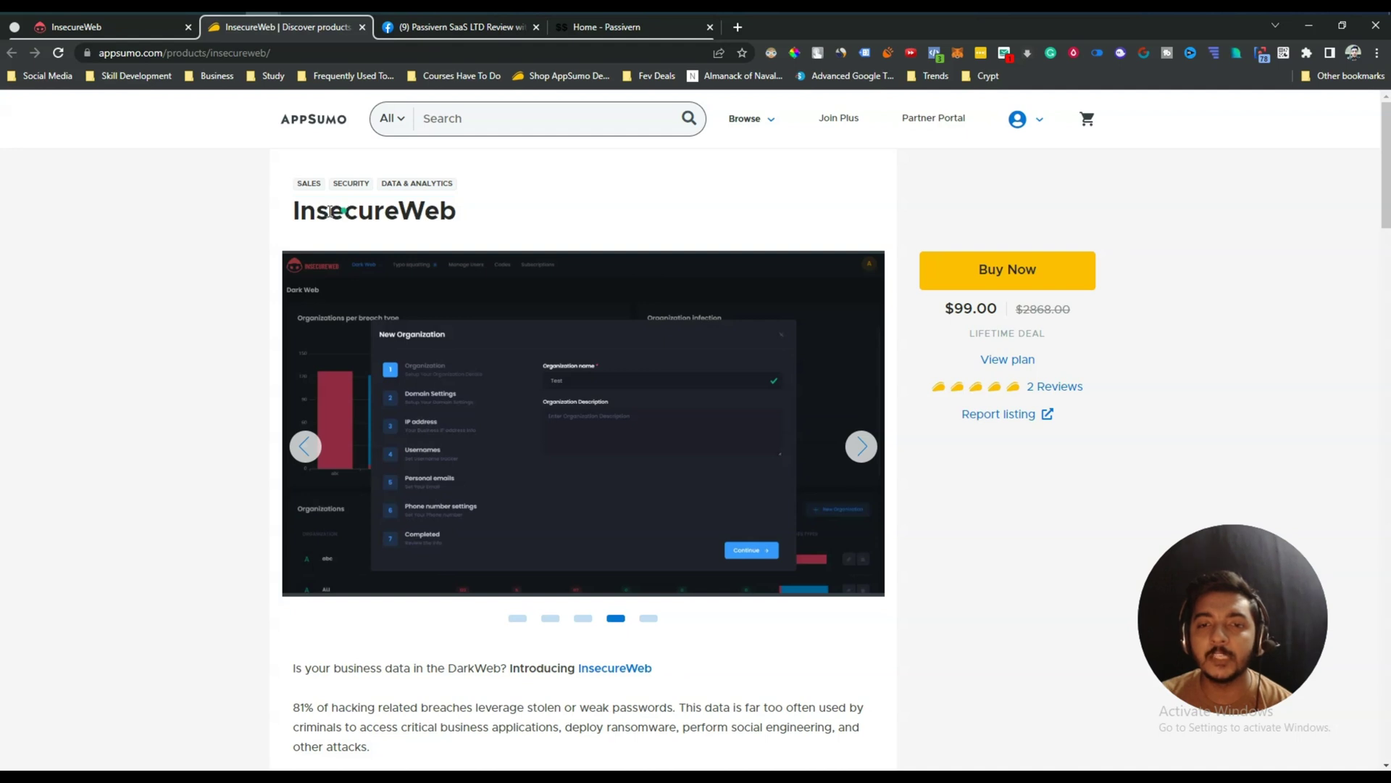
{"action": "left_click_drag", "start_coordinate": [298, 211], "coordinate": [468, 214]}
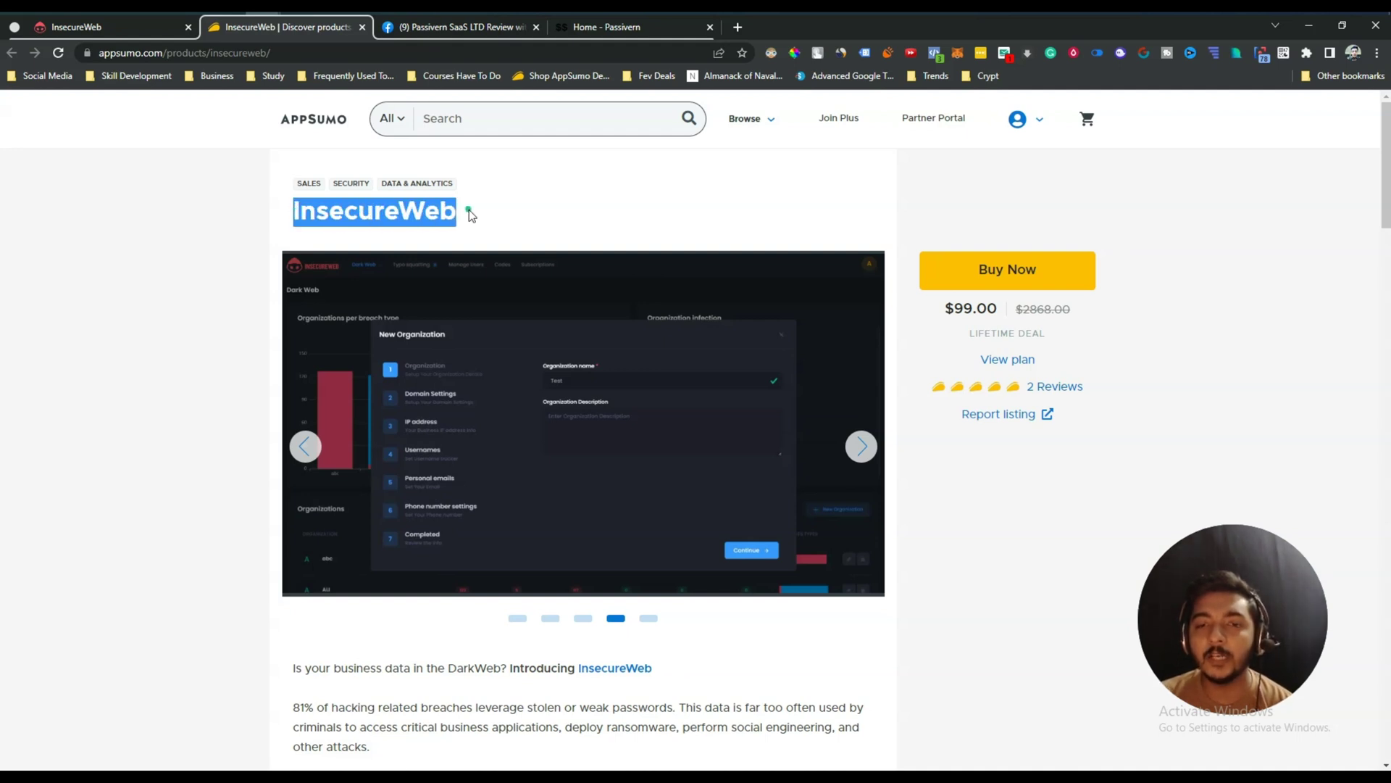
{"action": "left_click", "coordinate": [468, 210]}
Scroll to Plans and Features and highlight the $99.00 lifetime price.
{"action": "scroll", "coordinate": [468, 210], "scroll_direction": "down", "scroll_amount": 4}
{"action": "scroll", "coordinate": [469, 210], "scroll_direction": "down", "scroll_amount": 15}
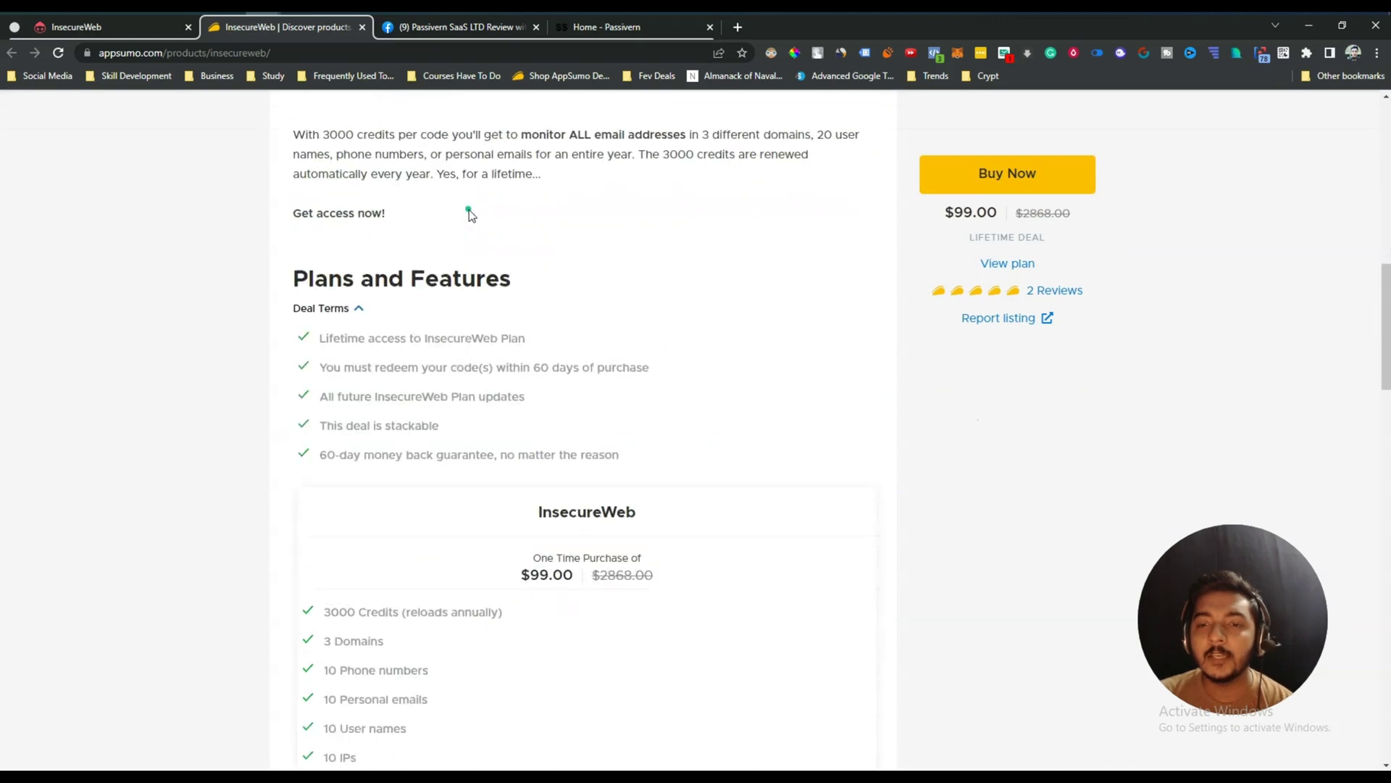
{"action": "scroll", "coordinate": [468, 210], "scroll_direction": "up", "scroll_amount": 4}
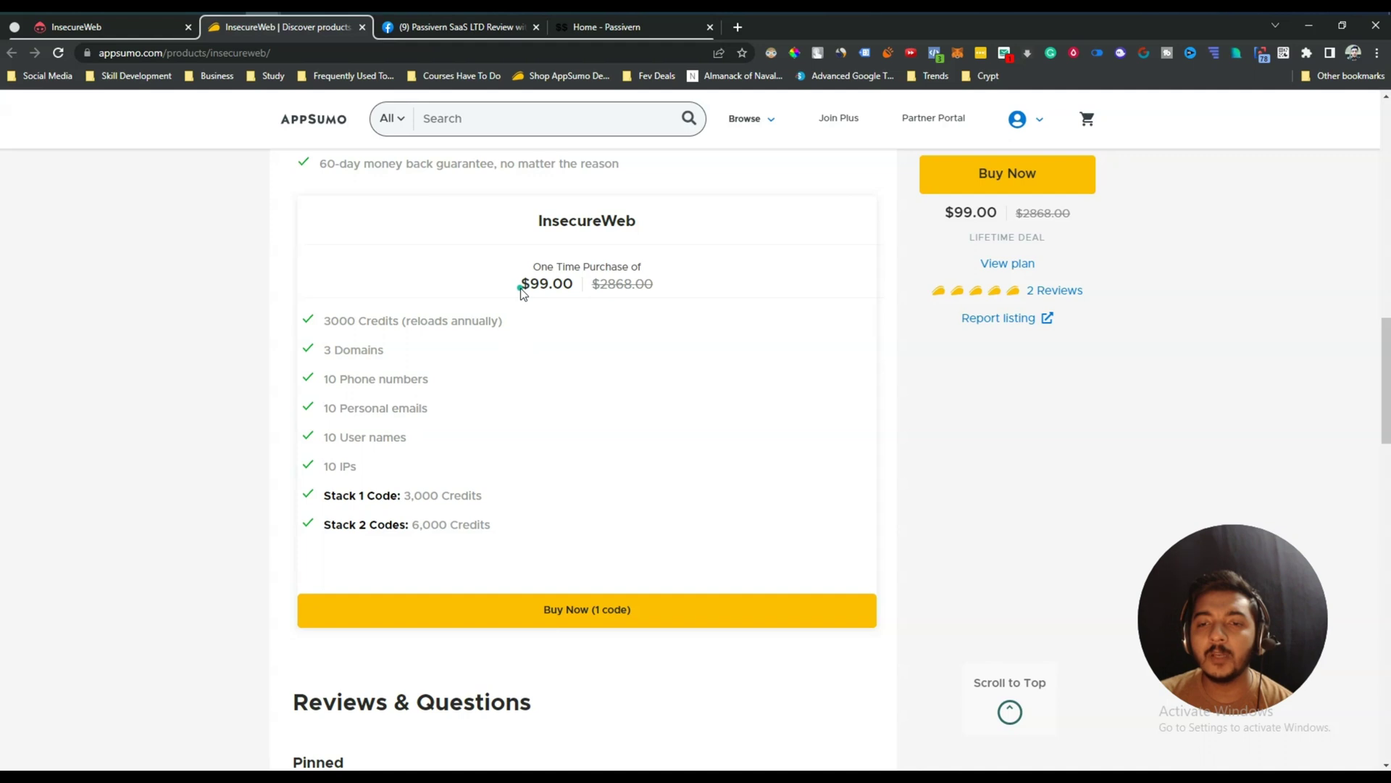
{"action": "left_click_drag", "start_coordinate": [527, 284], "coordinate": [581, 288]}
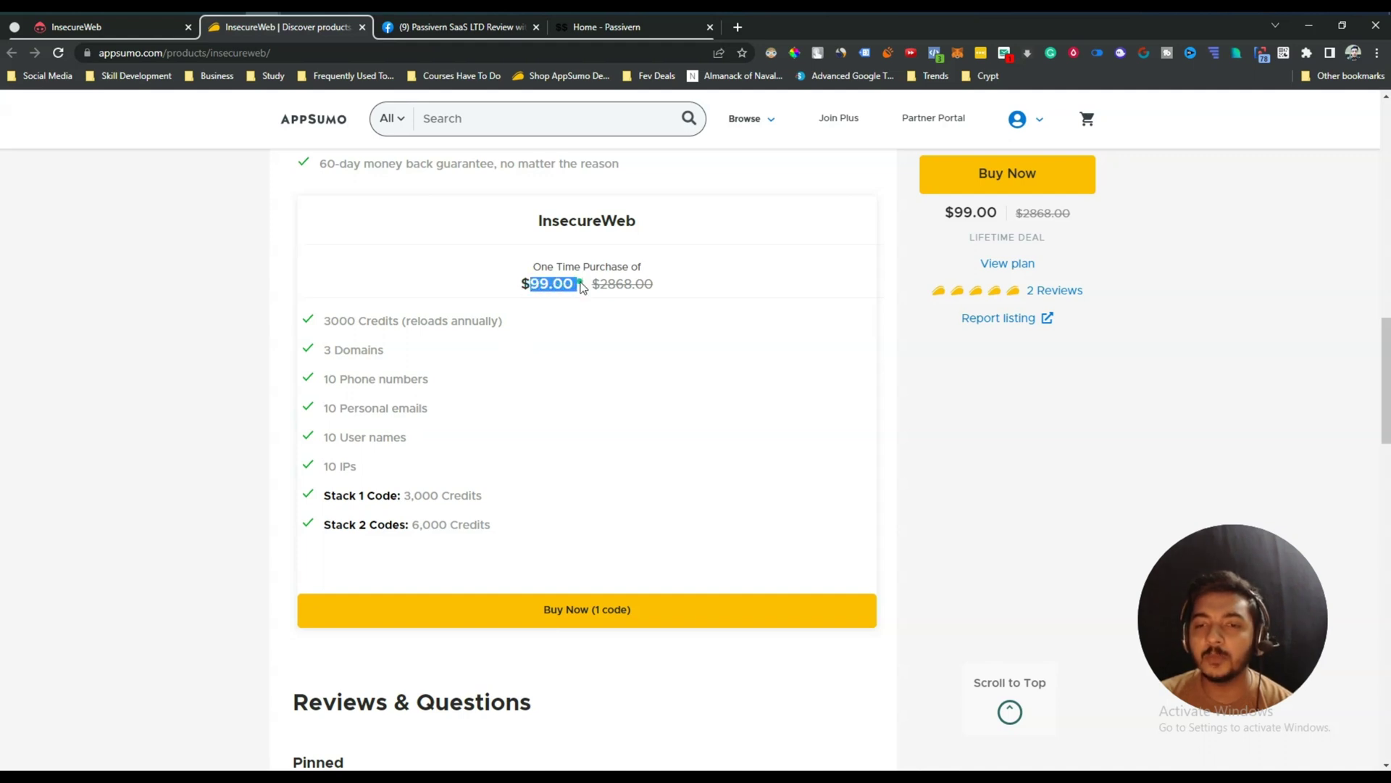
{"action": "left_click_drag", "start_coordinate": [580, 288], "coordinate": [512, 288]}
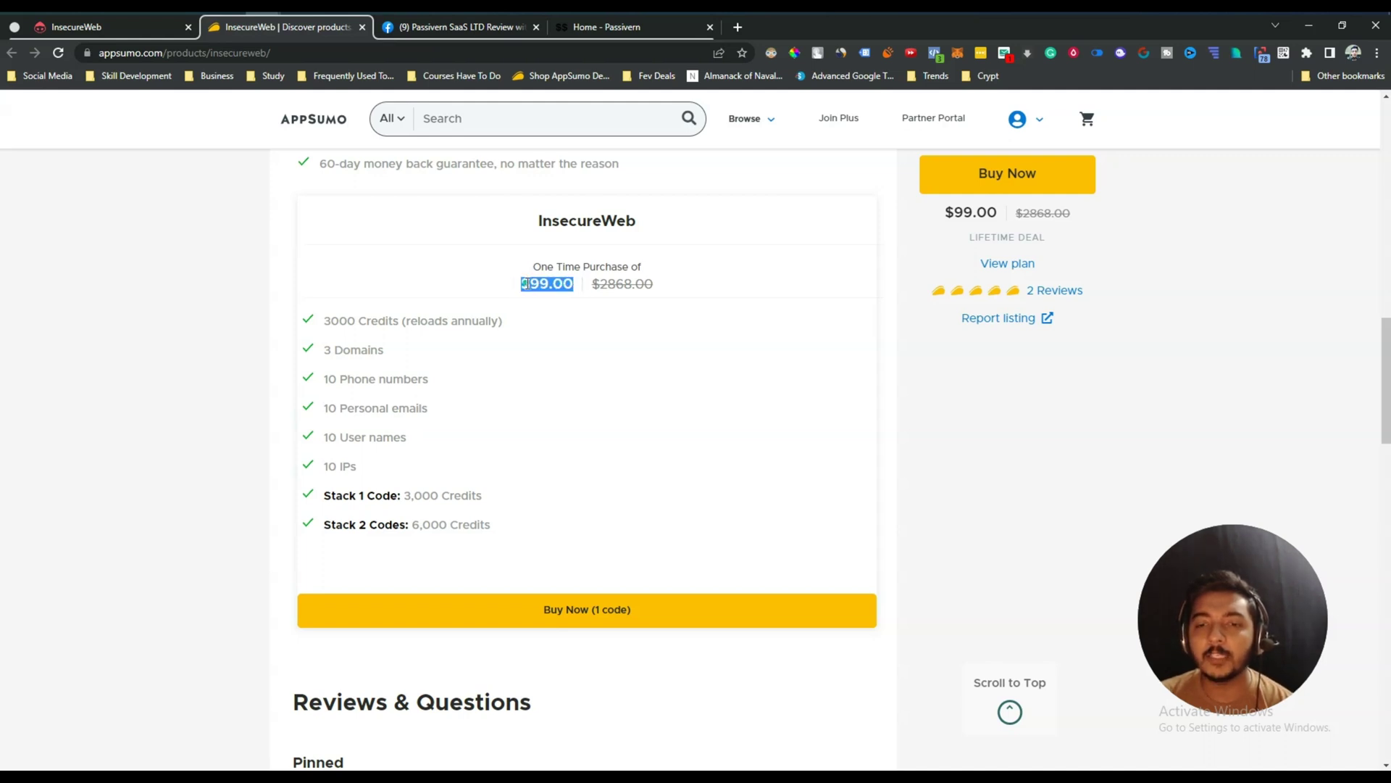
Scroll through the plan features, then bring up the Home - Passivern homepage.
{"action": "scroll", "coordinate": [512, 417], "scroll_direction": "up", "scroll_amount": 10}
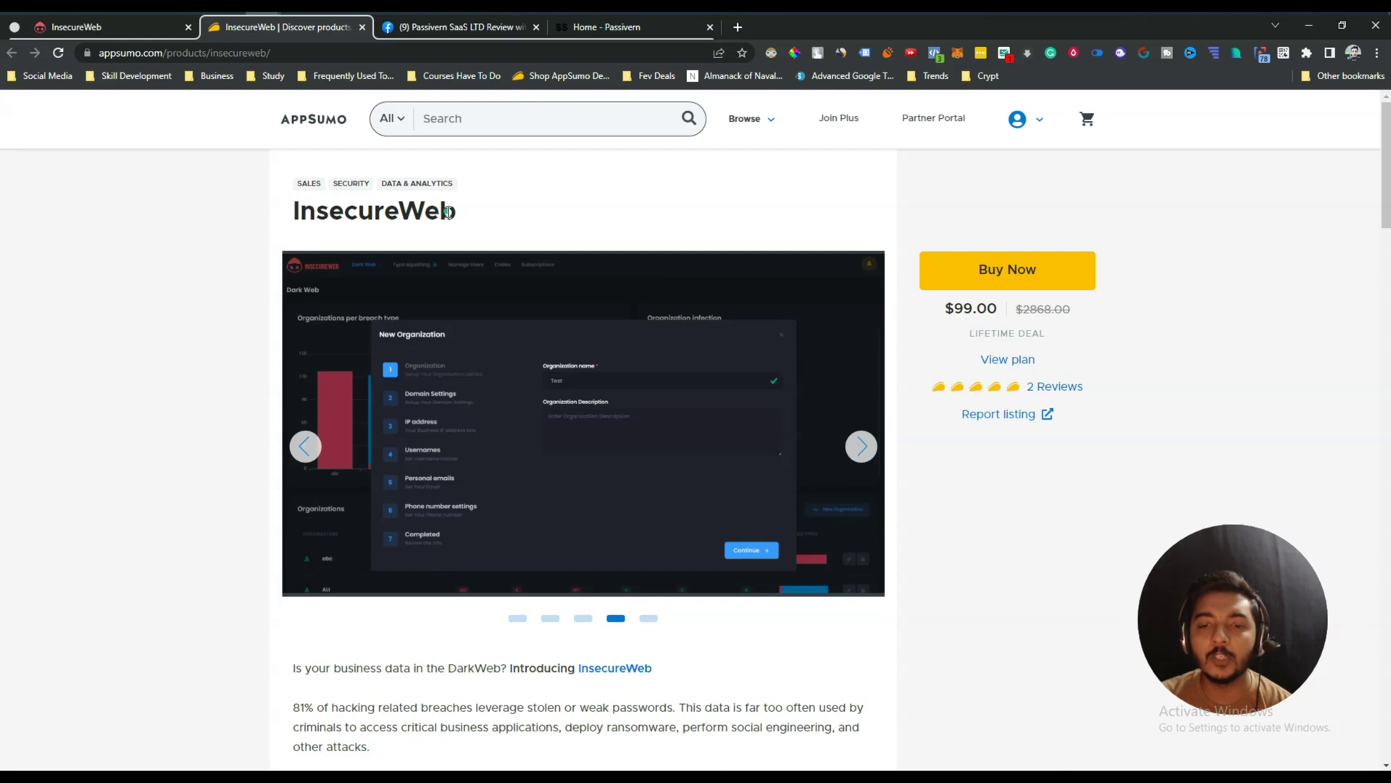
{"action": "scroll", "coordinate": [448, 212], "scroll_direction": "down", "scroll_amount": 10}
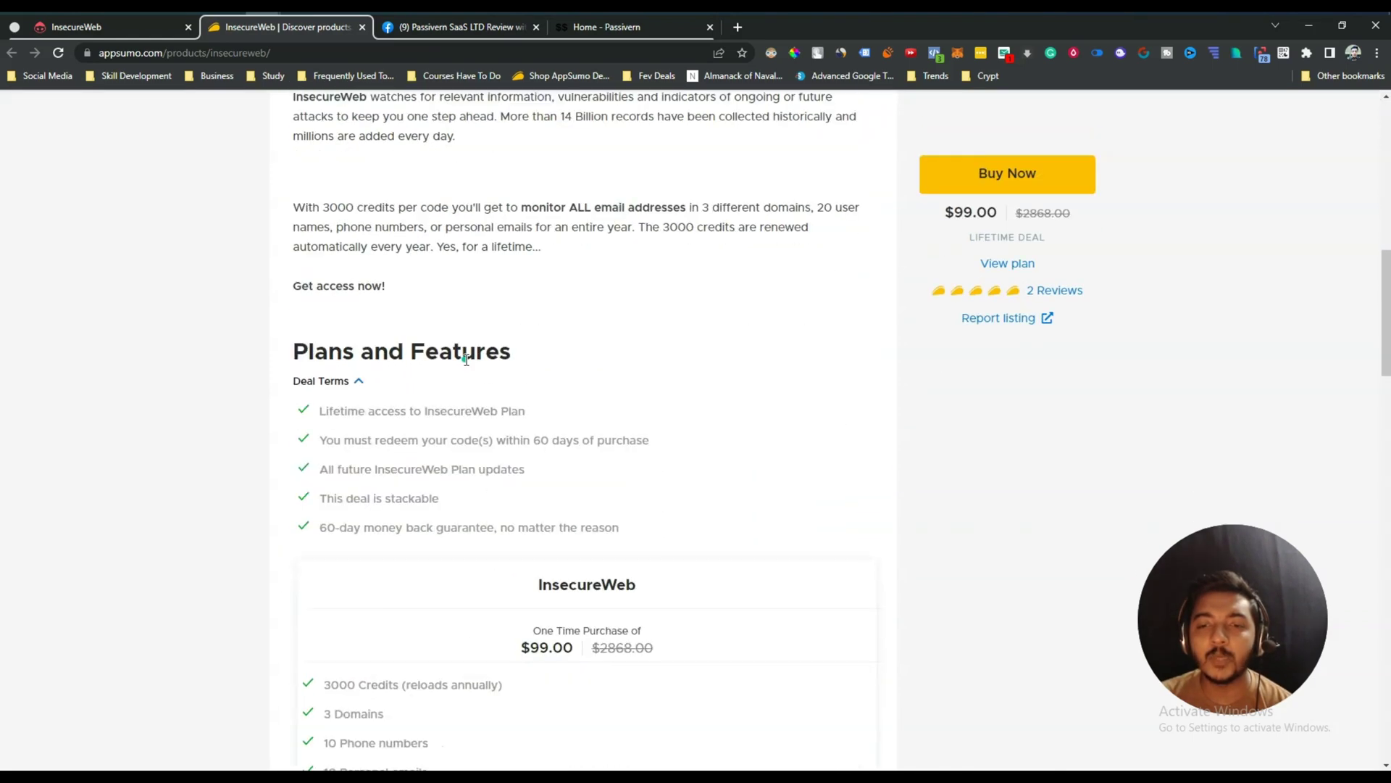
{"action": "scroll", "coordinate": [466, 359], "scroll_direction": "down", "scroll_amount": 3}
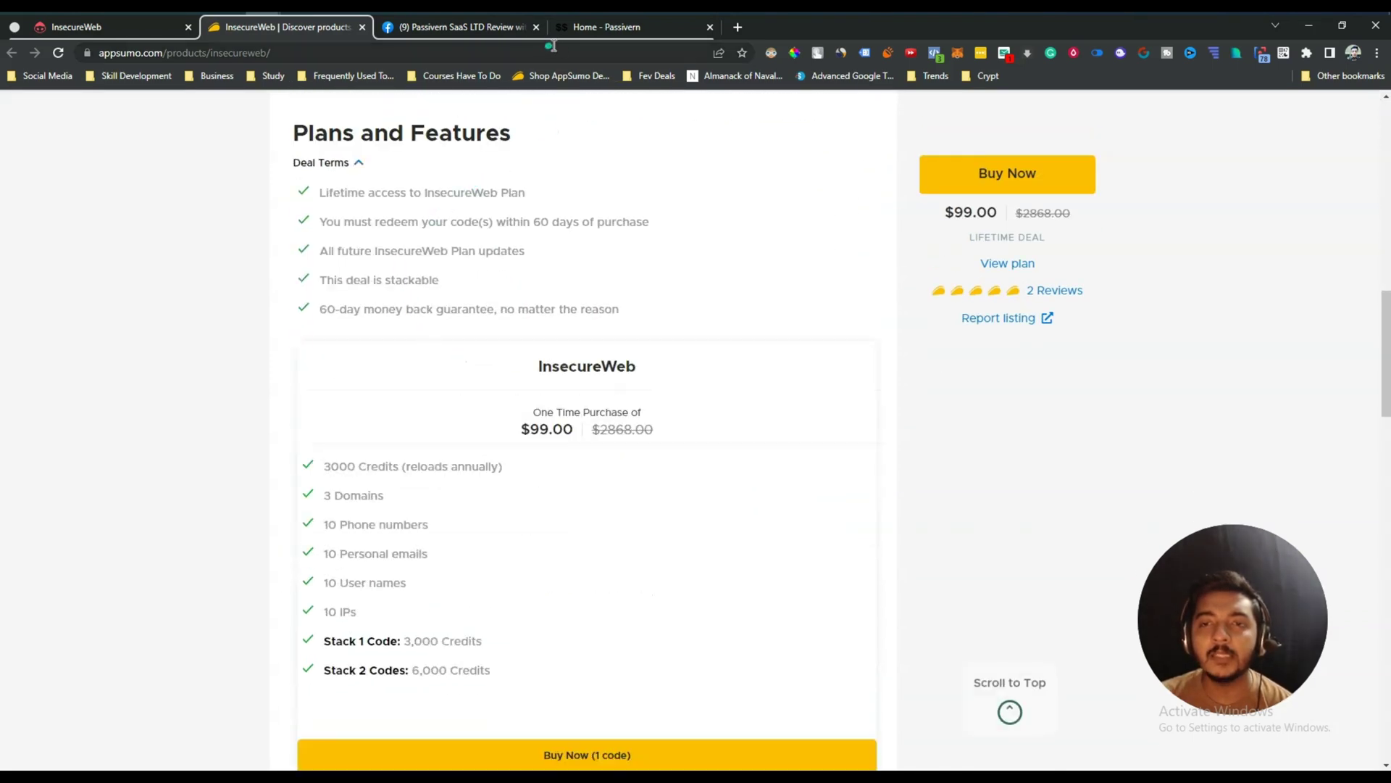
{"action": "left_click", "coordinate": [593, 32]}
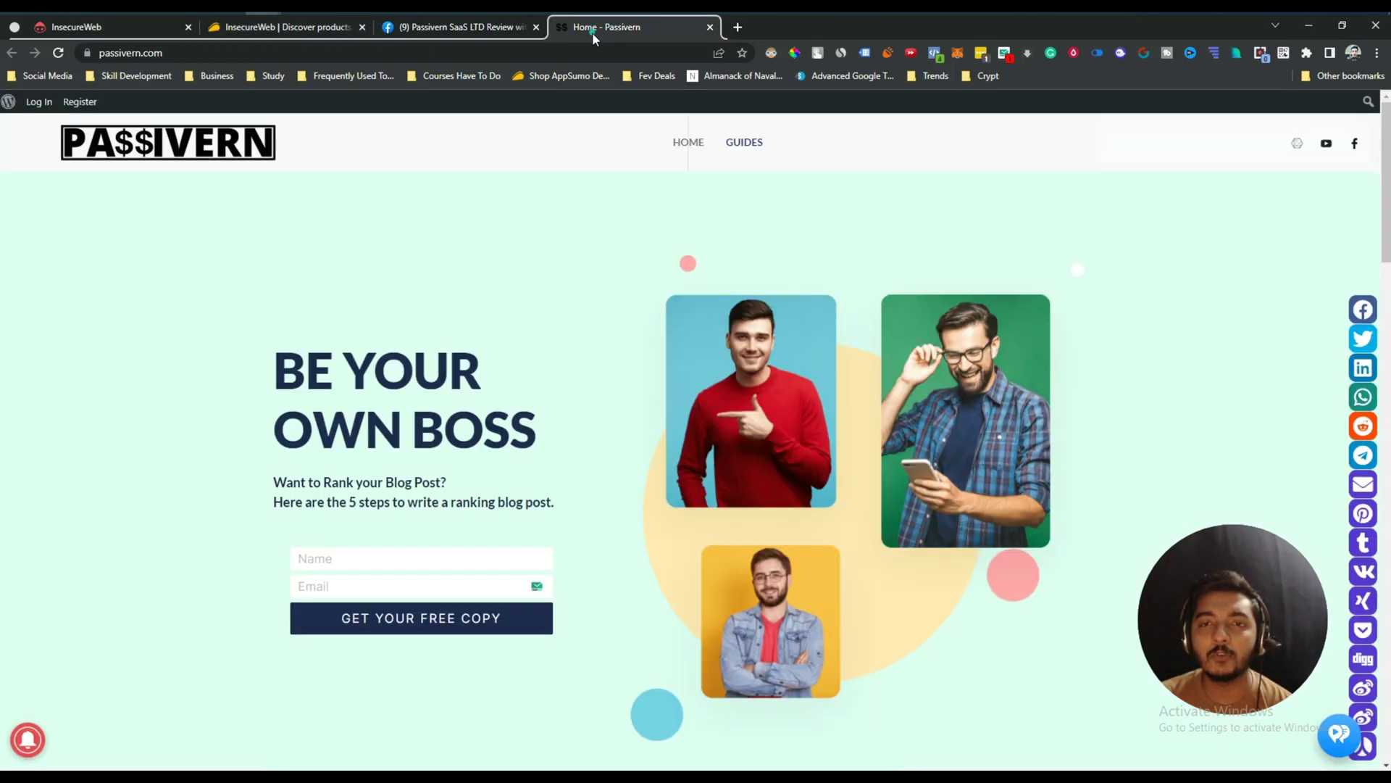
Glance at the Passivern Facebook group, then return to the top of AppSumo's InsecureWeb page.
{"action": "left_click", "coordinate": [450, 28]}
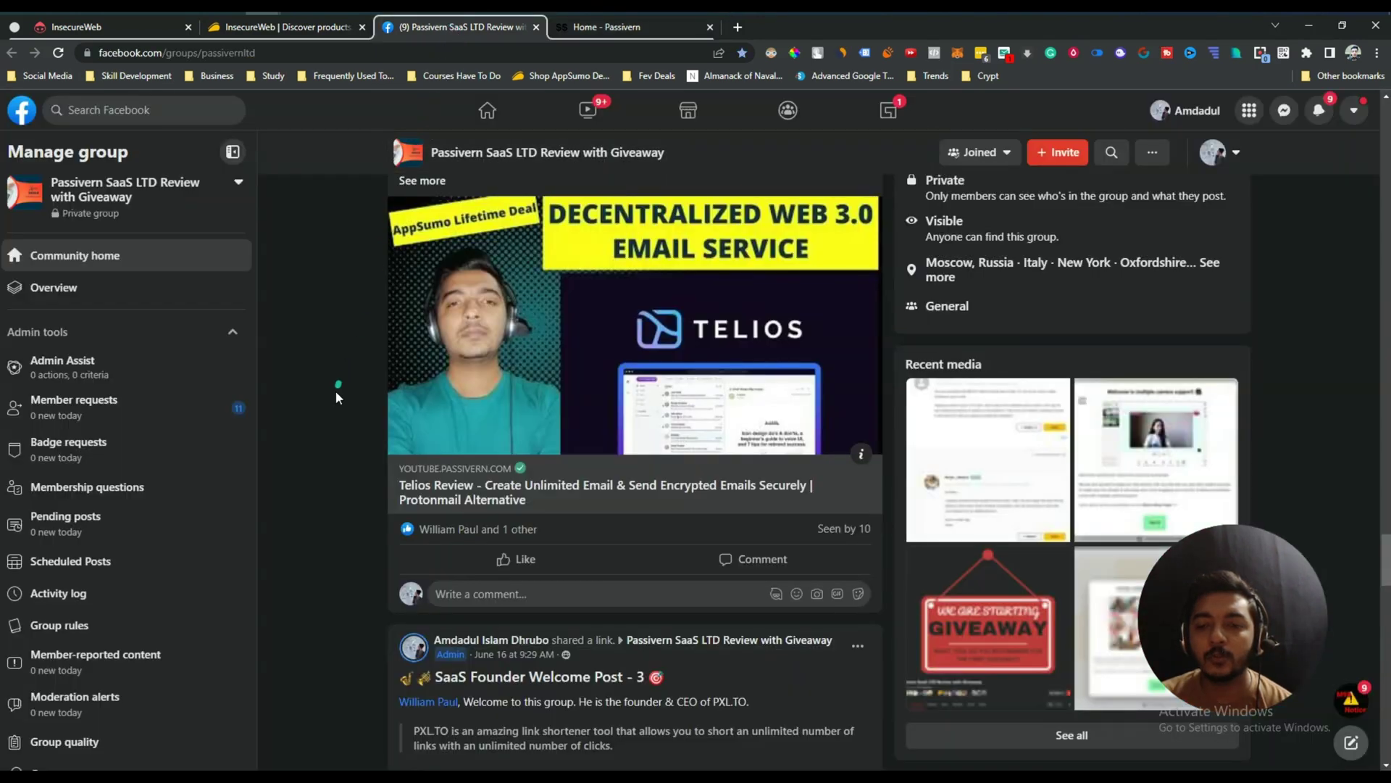
{"action": "left_click", "coordinate": [310, 29]}
{"action": "scroll", "coordinate": [242, 326], "scroll_direction": "up", "scroll_amount": 10}
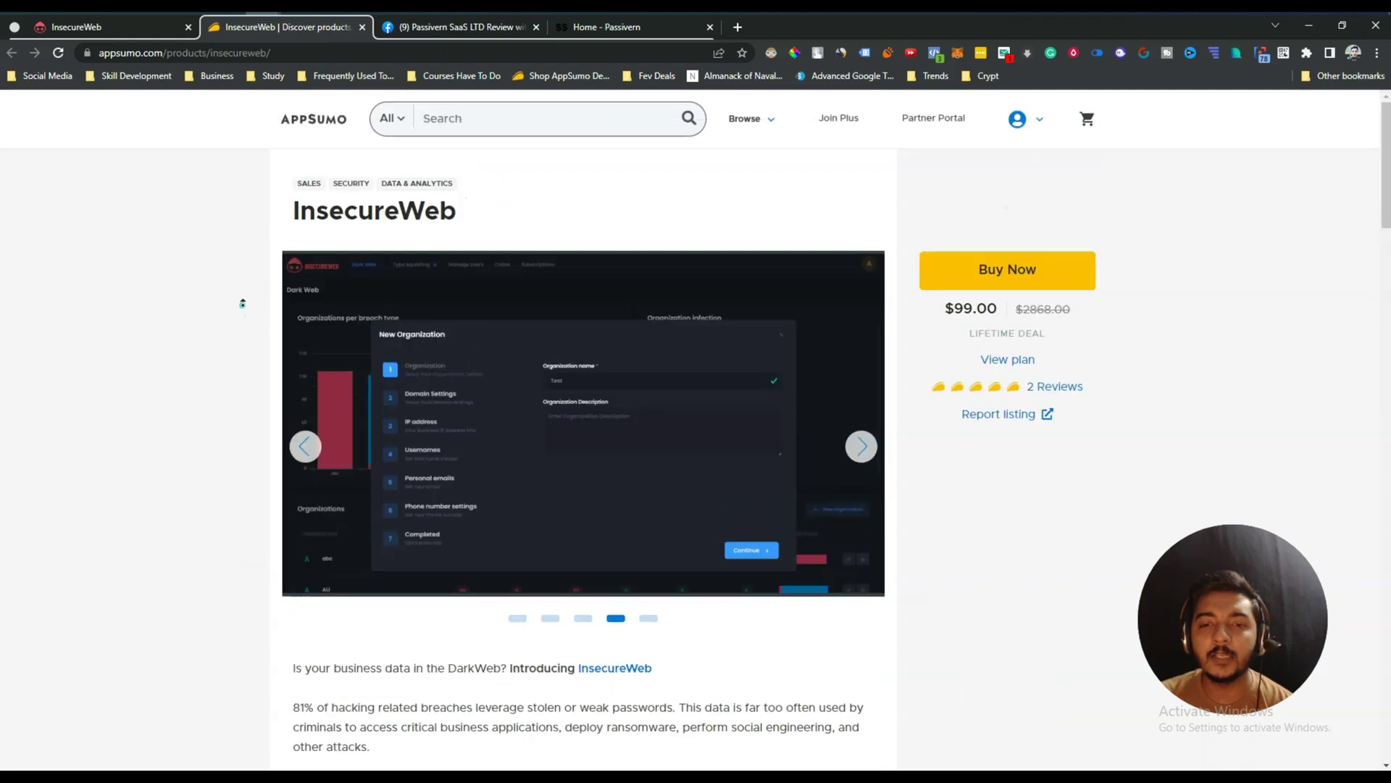